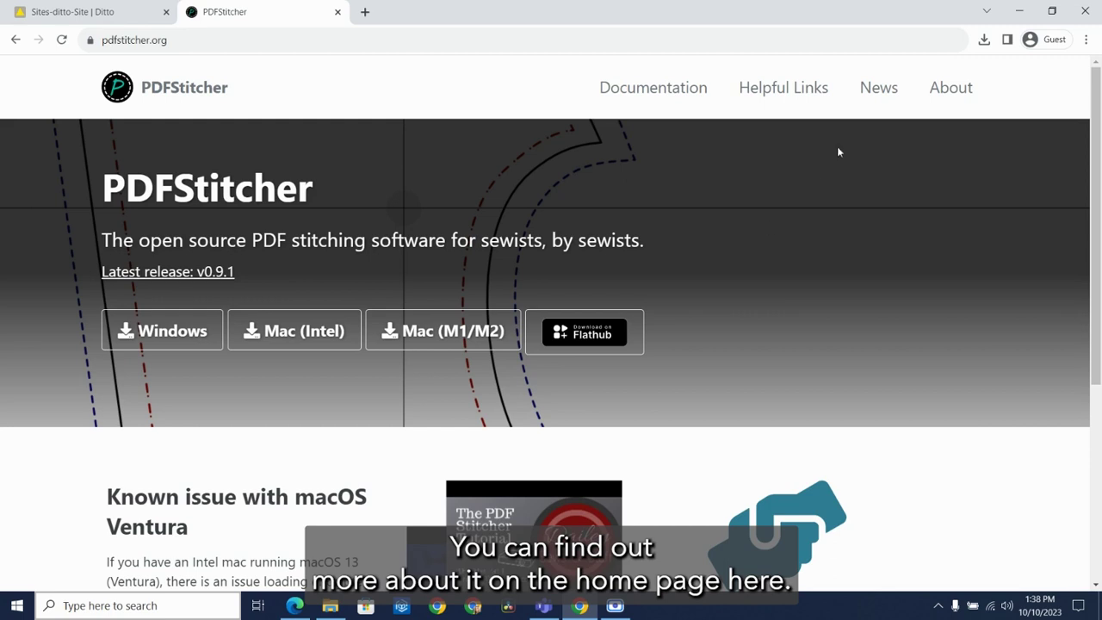
- Look over the PDFStitcher home page, then download the Windows version and save it as pdfstitcher in the Downloads folder
scroll(628, 504, down, 1)
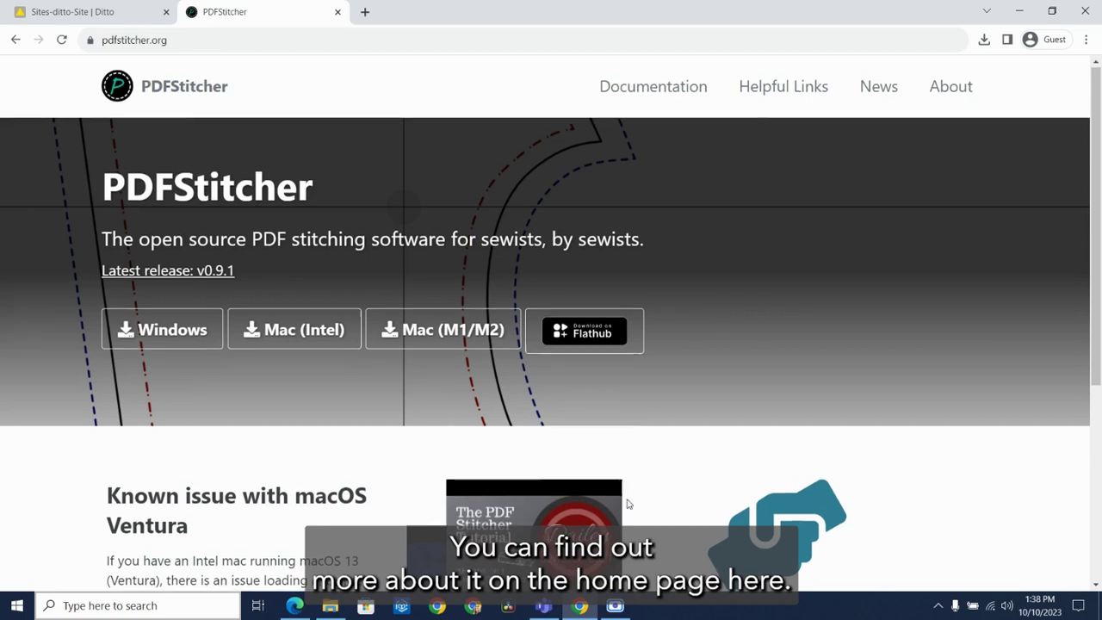
scroll(628, 504, down, 3)
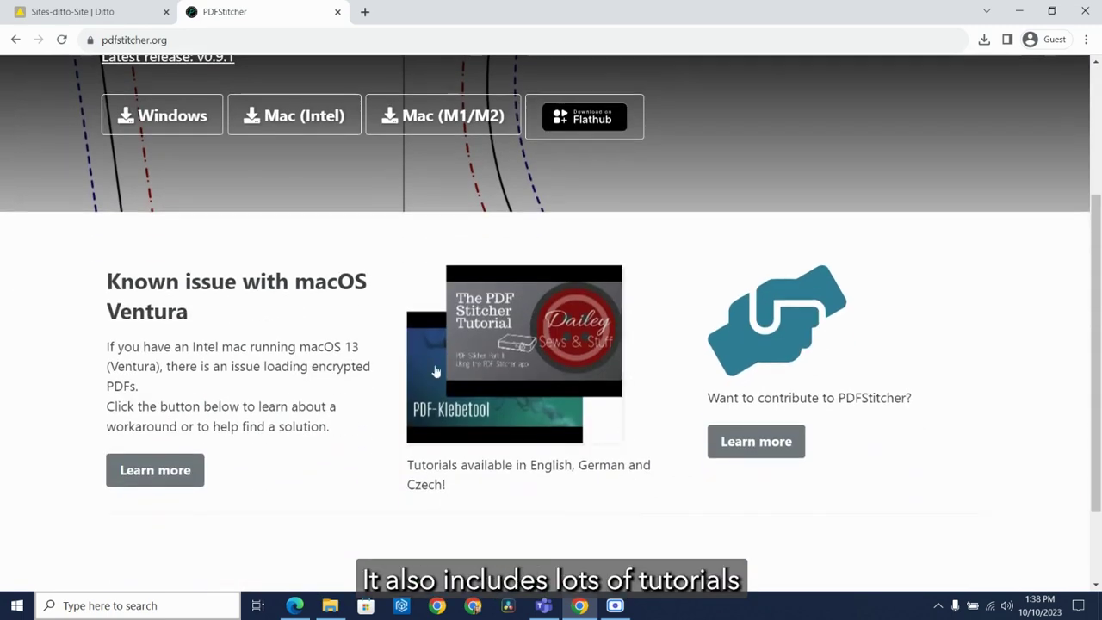
scroll(248, 519, down, 2)
scroll(251, 523, up, 3)
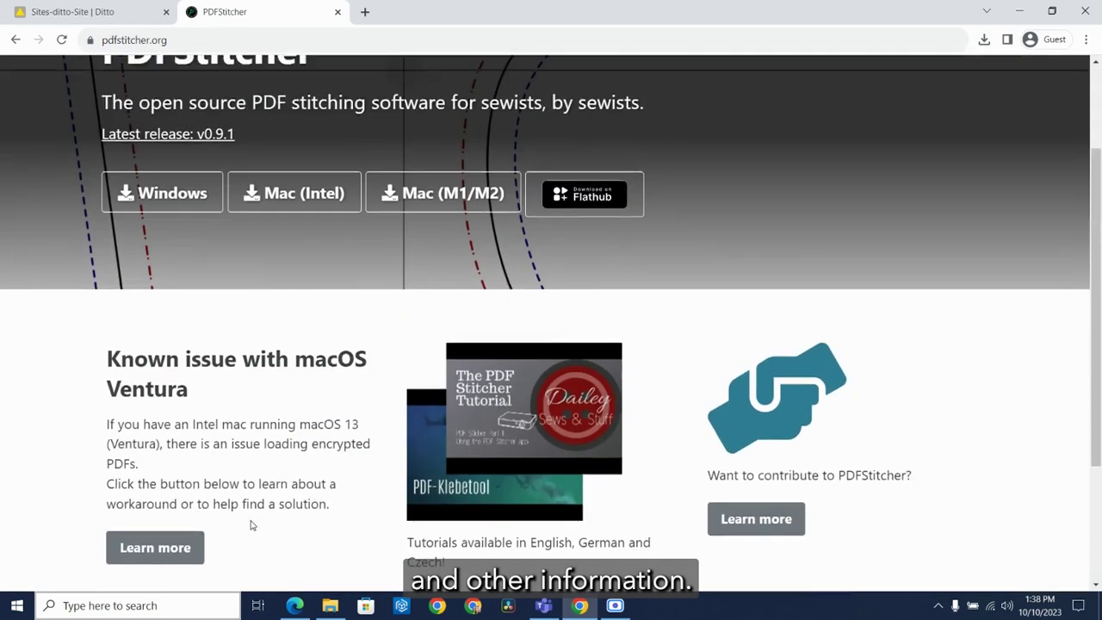
scroll(251, 524, up, 2)
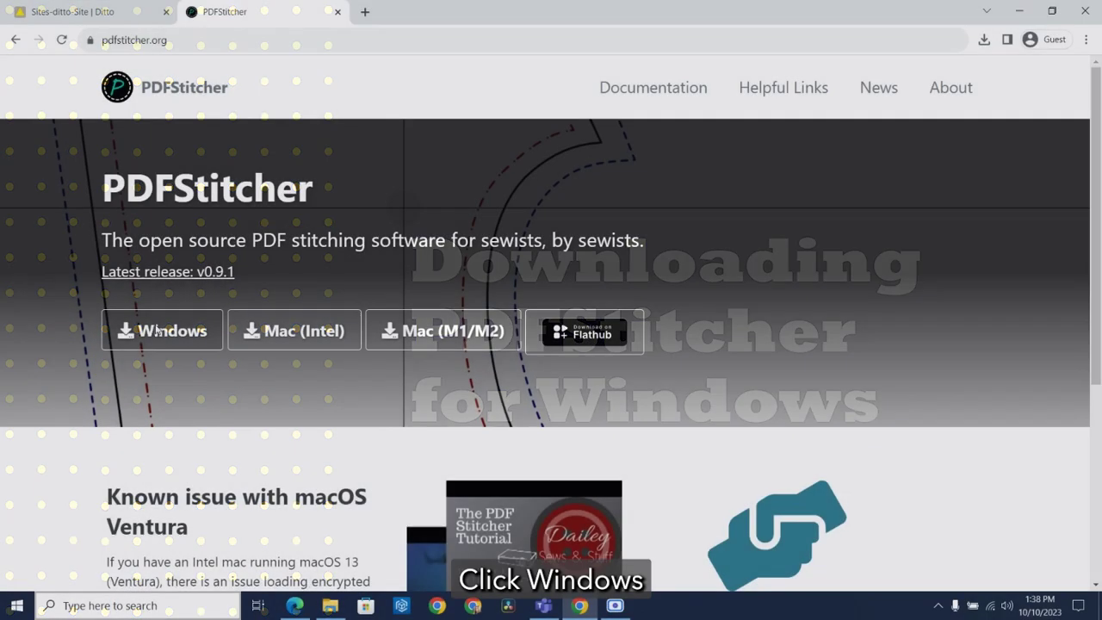
click(160, 328)
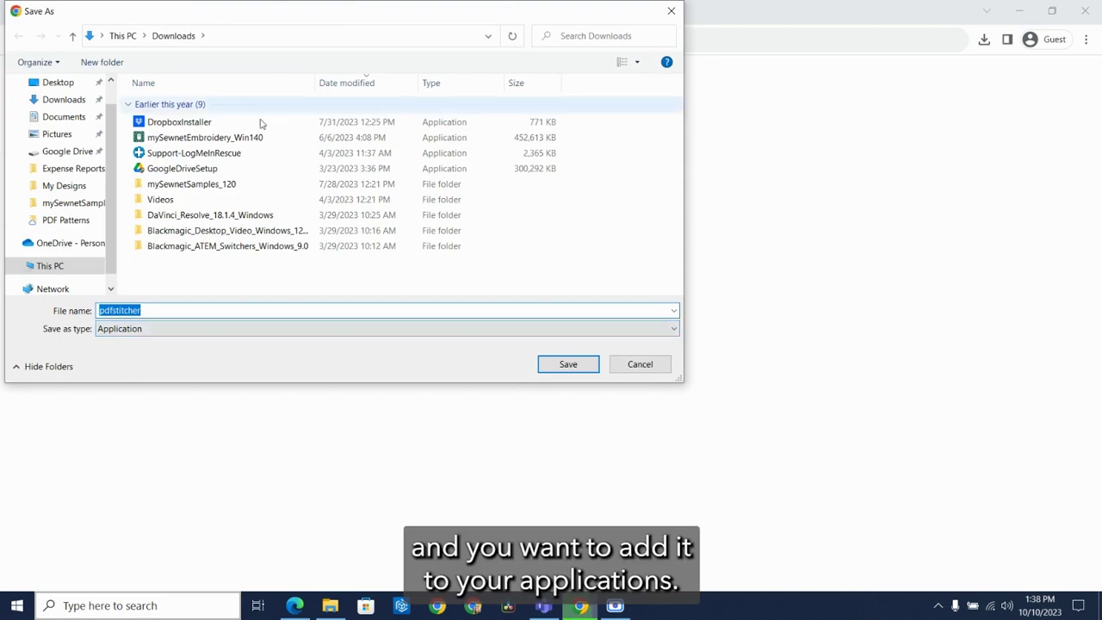
click(545, 369)
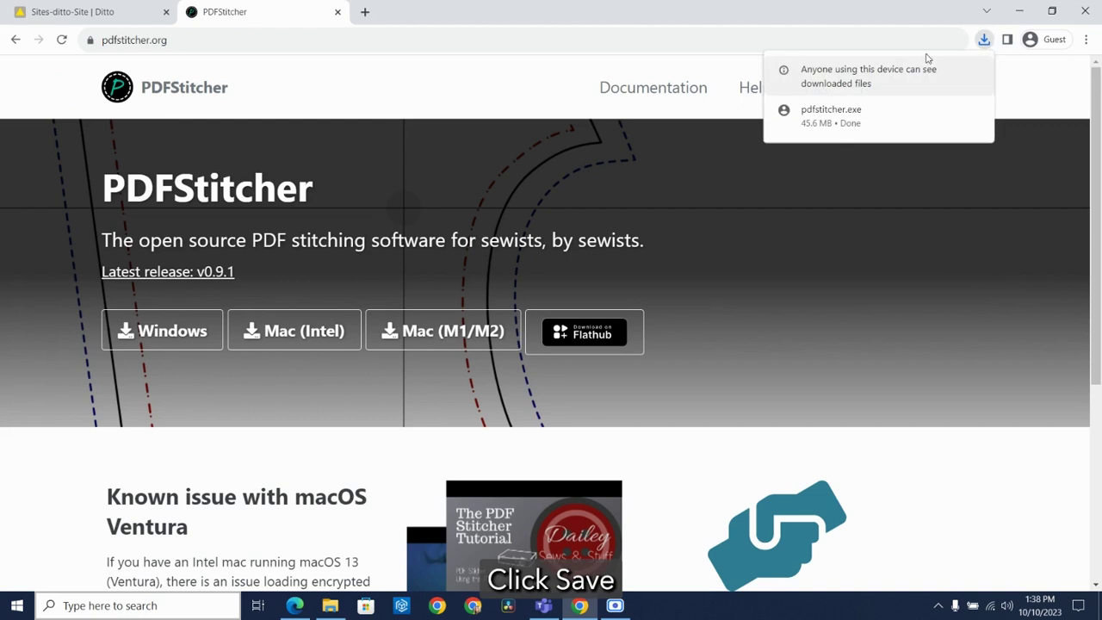
- Run the downloaded pdfstitcher.exe, overriding the Windows SmartScreen block
click(827, 115)
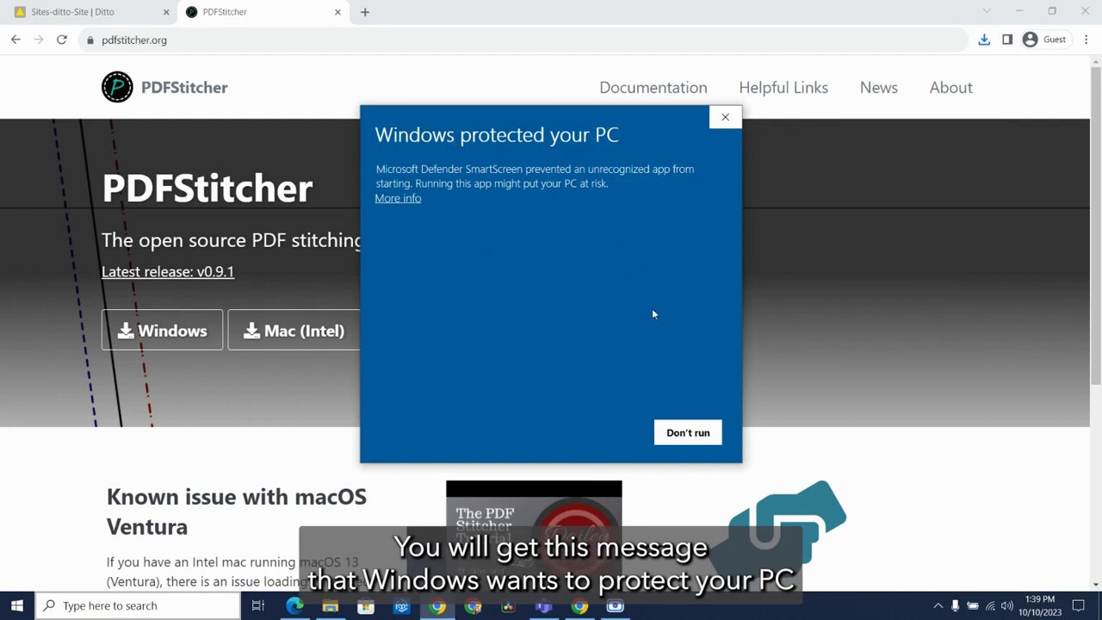
click(394, 198)
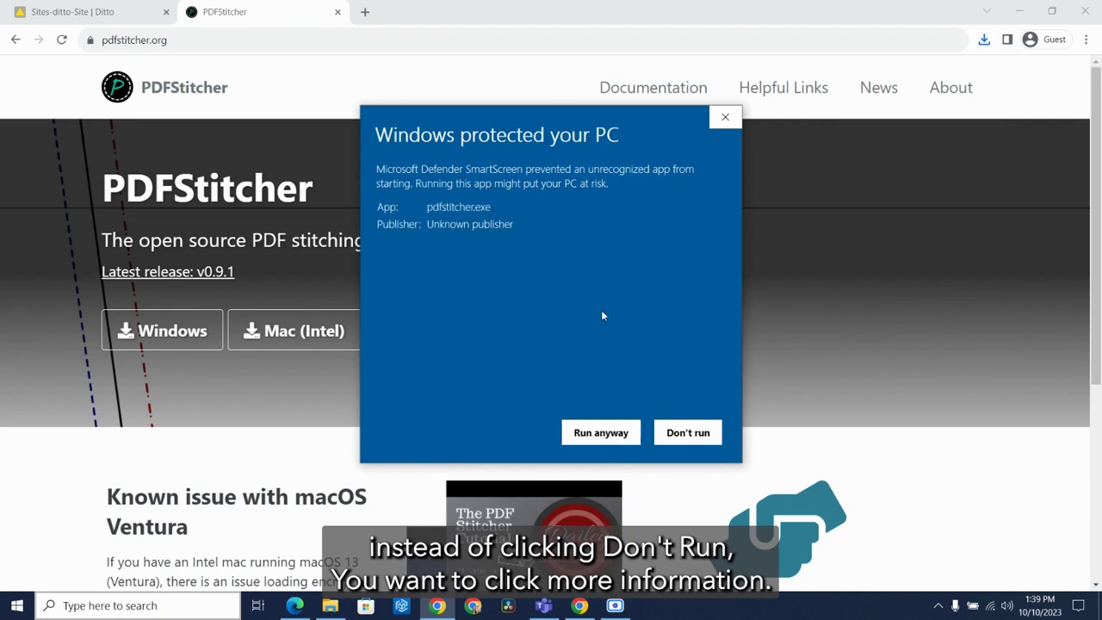
click(603, 433)
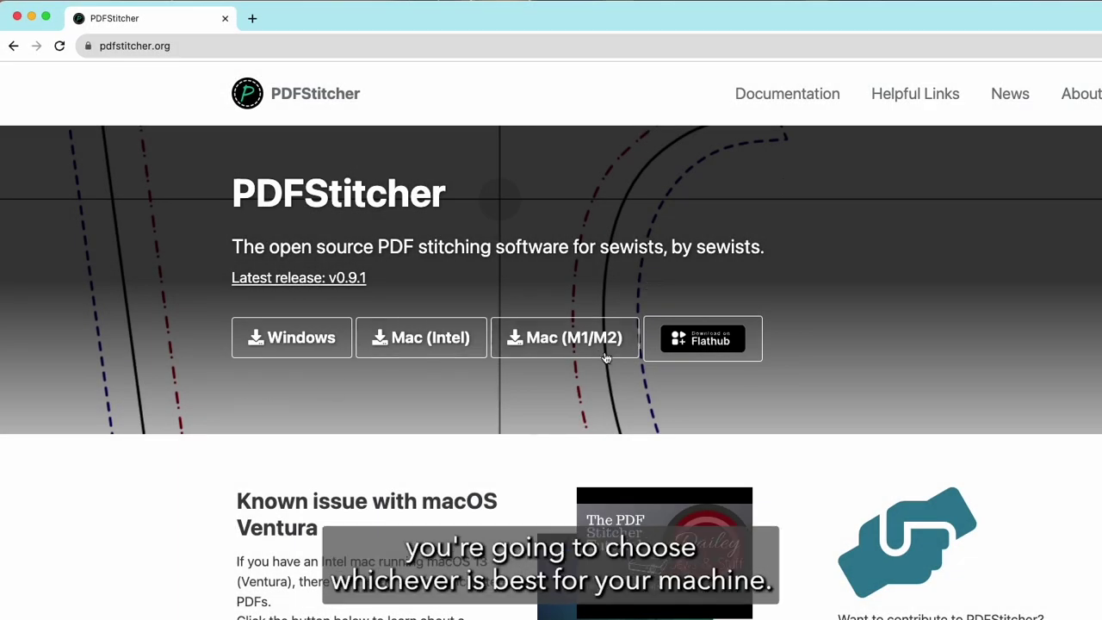
- Download the Mac (M1/M2) version of PDFStitcher and install pdfstitcher into the Applications folder
click(559, 343)
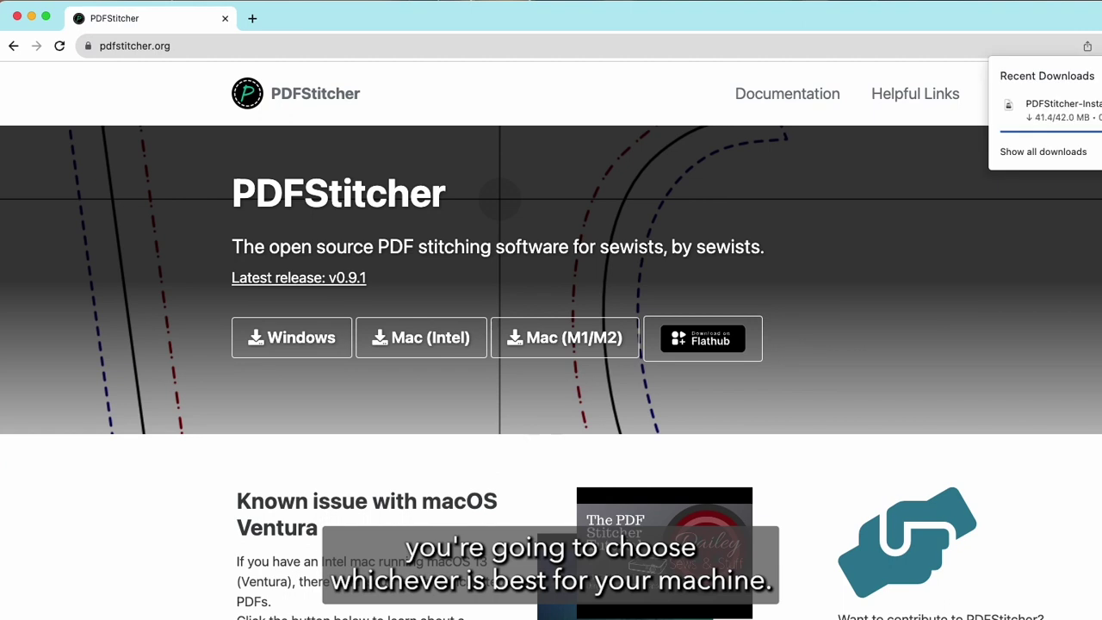
click(1084, 118)
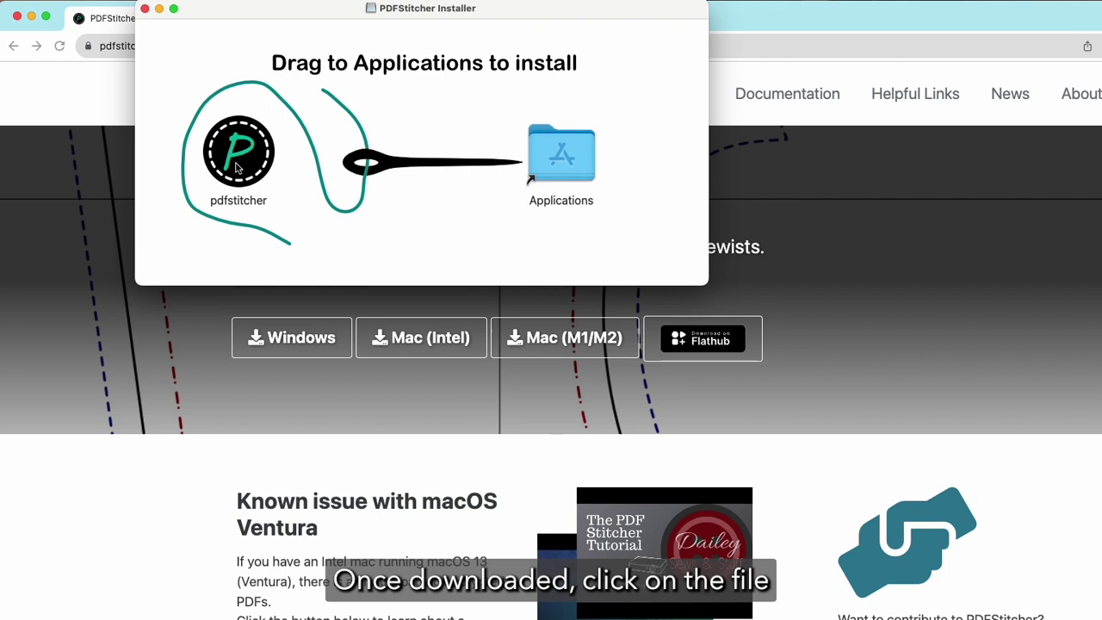
drag(232, 161, 539, 169)
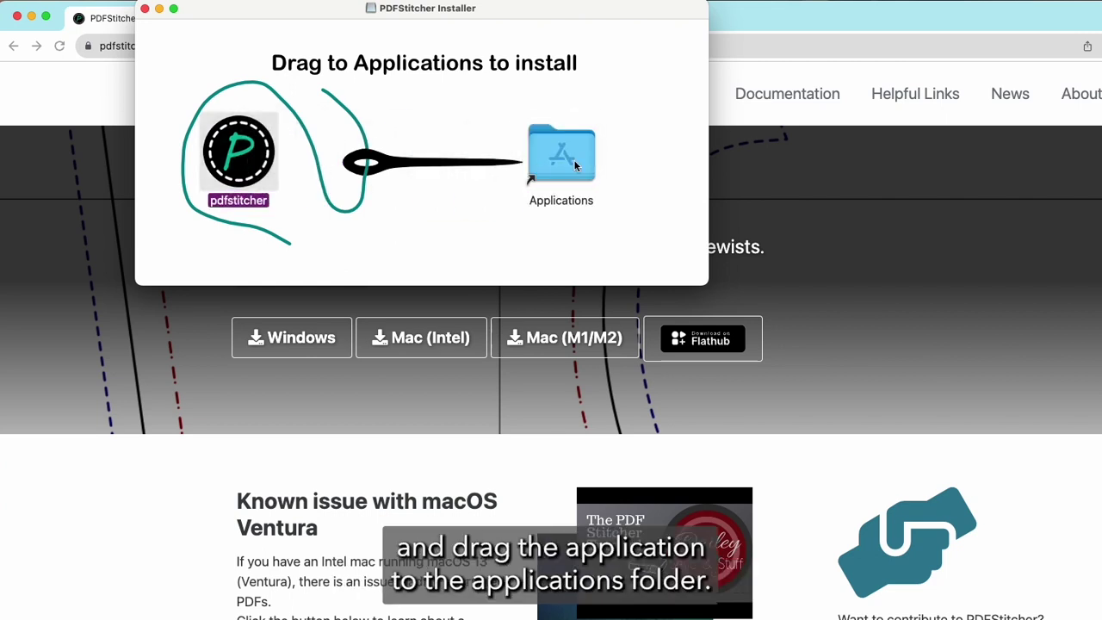
- Open the Applications folder and try to launch pdfstitcher
double_click(536, 170)
scroll(435, 214, down, 5)
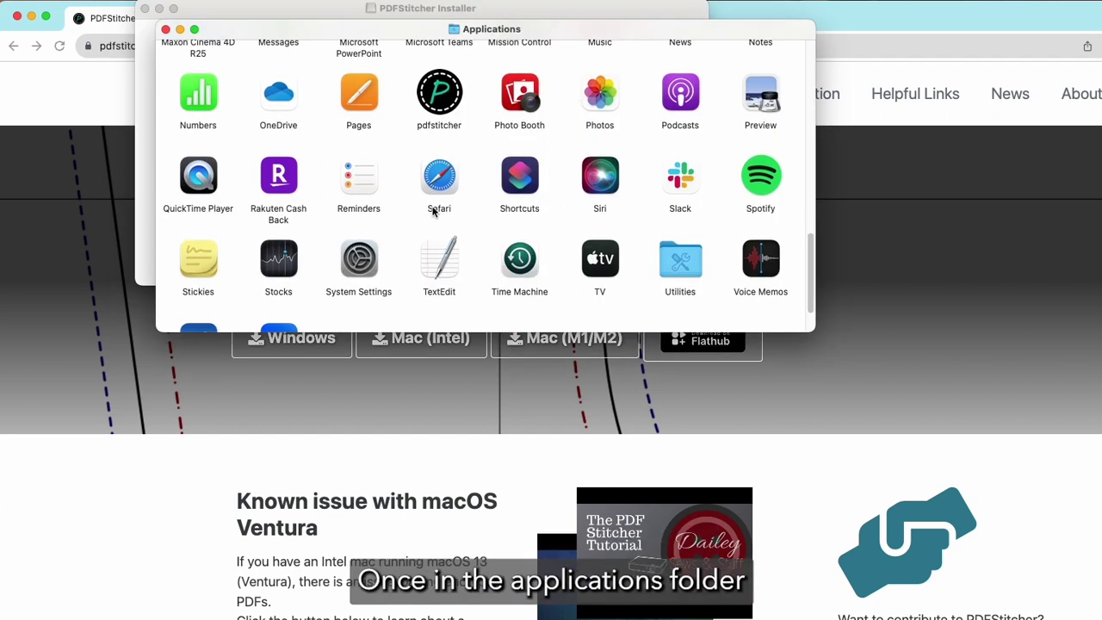
scroll(435, 214, up, 3)
scroll(435, 213, up, 2)
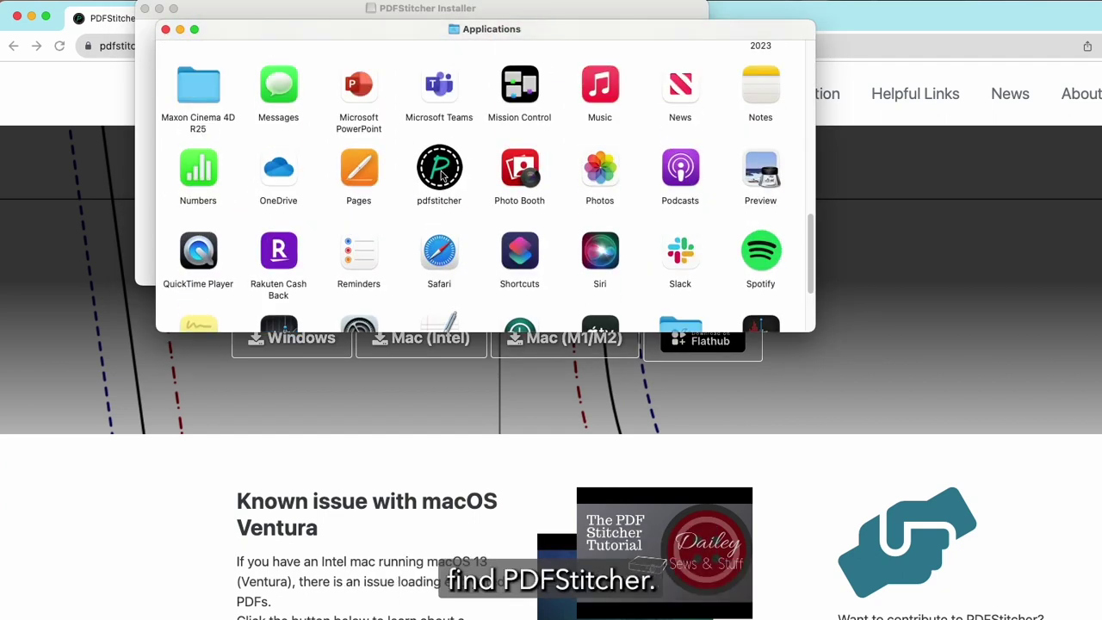
double_click(439, 168)
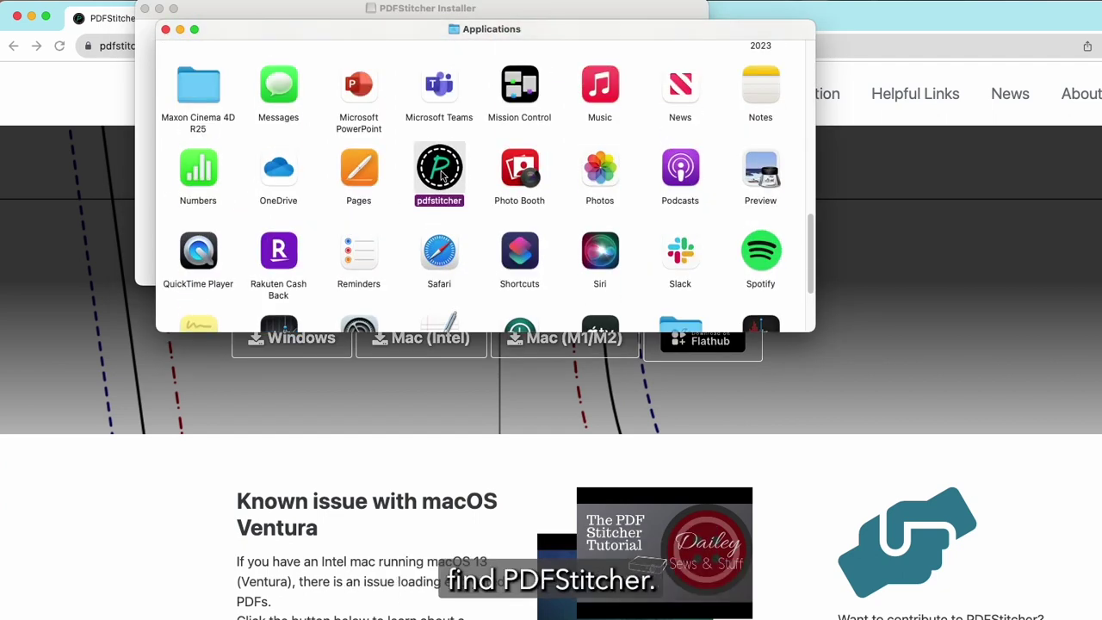
click(485, 328)
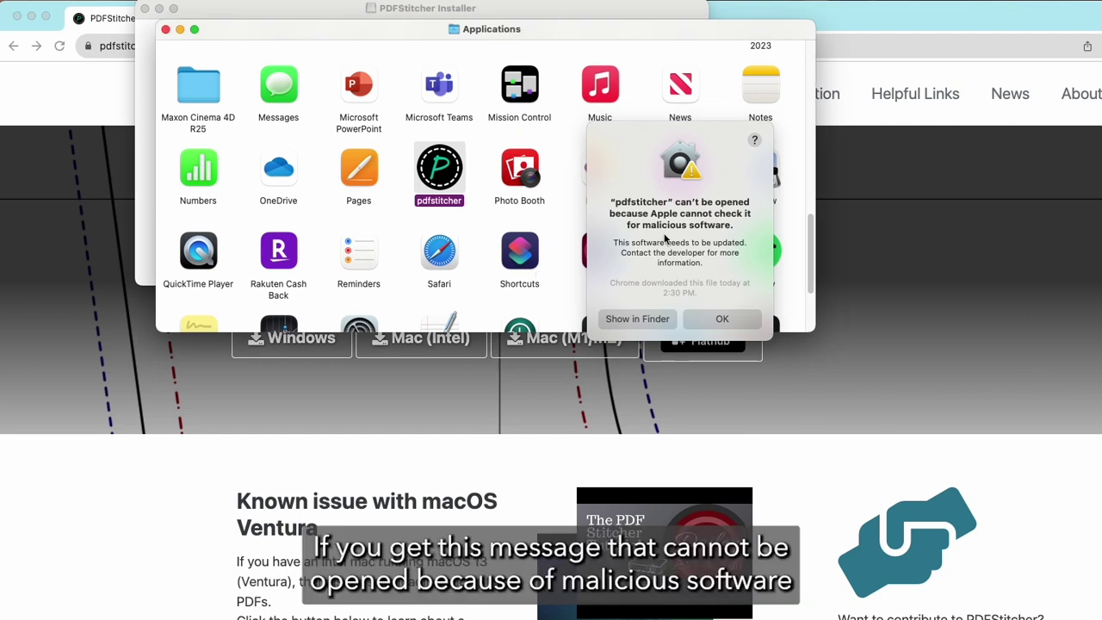
- Allow the blocked pdfstitcher app in the Privacy & Security system settings, authorizing with the computer password, and launch it again from Applications
click(10, 2)
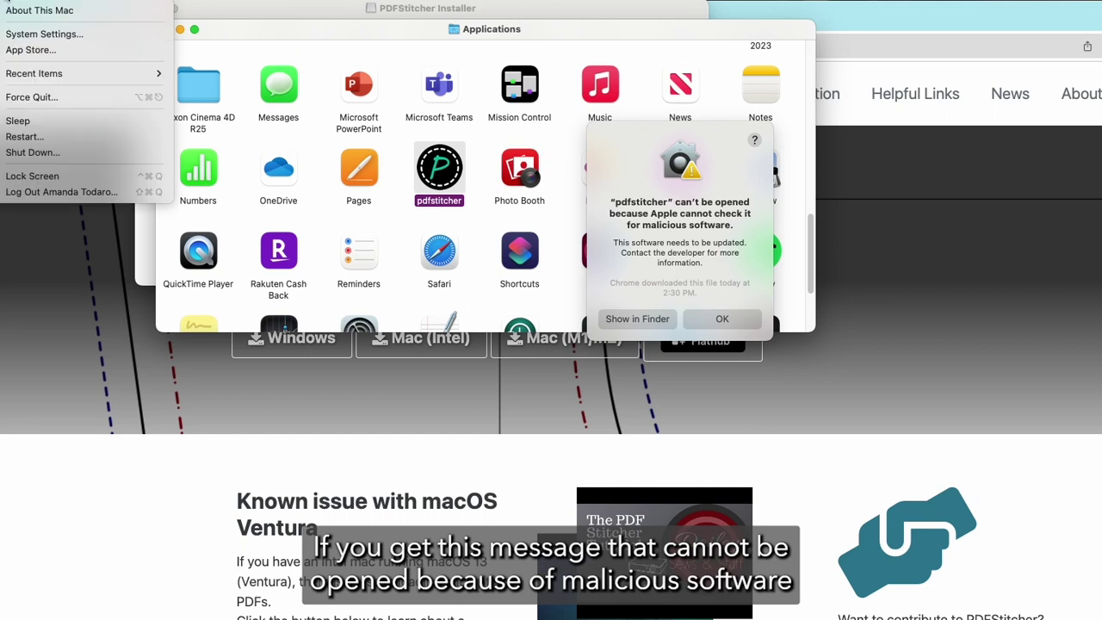
click(36, 35)
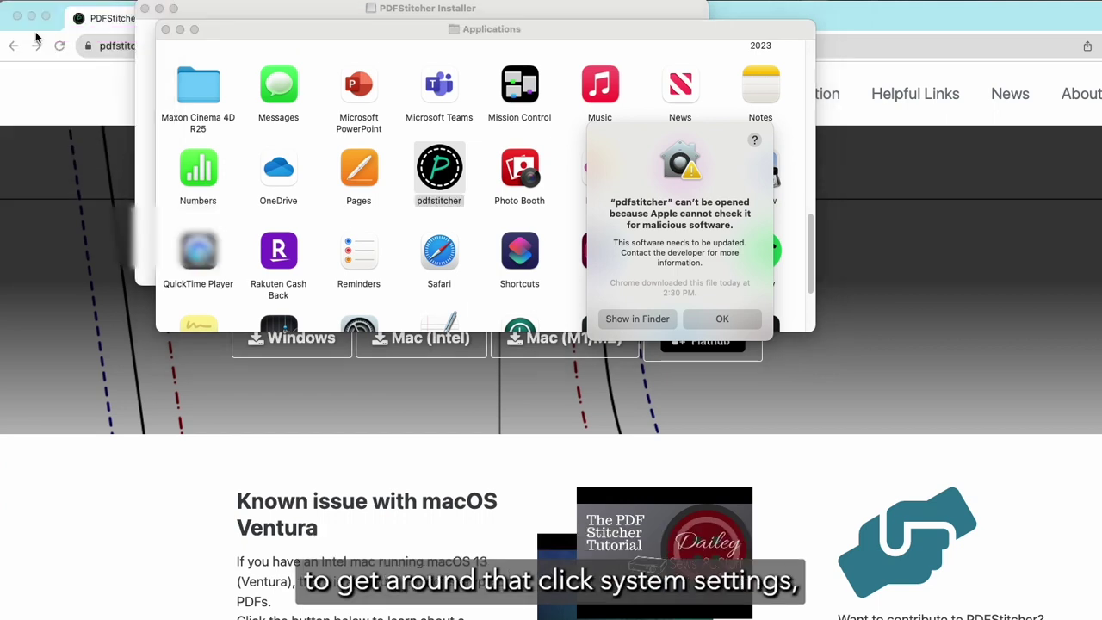
scroll(167, 511, down, 2)
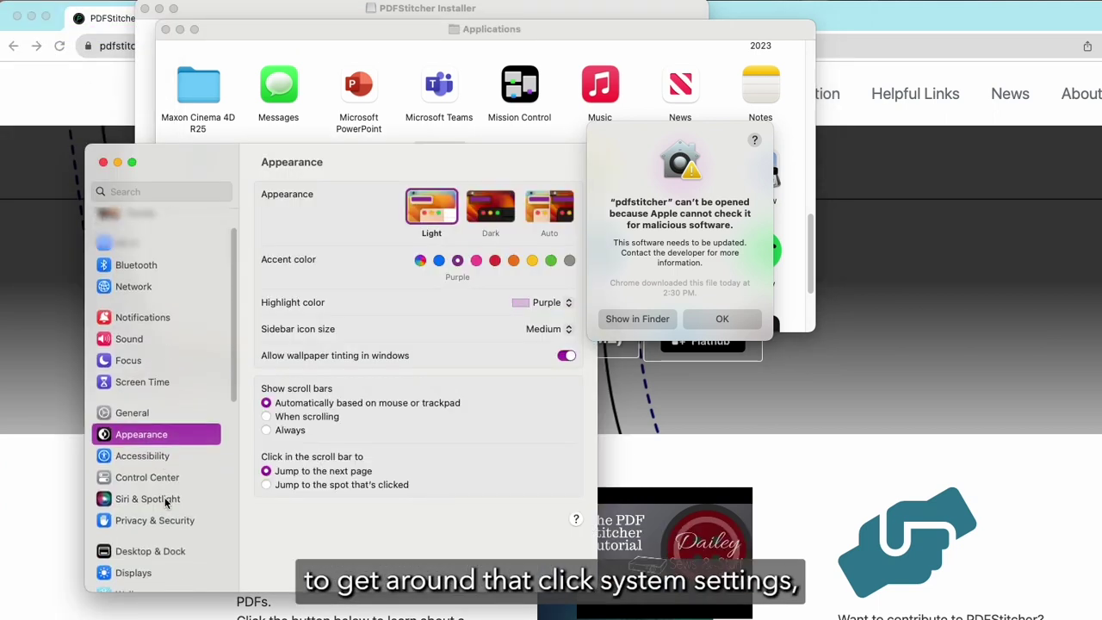
click(175, 521)
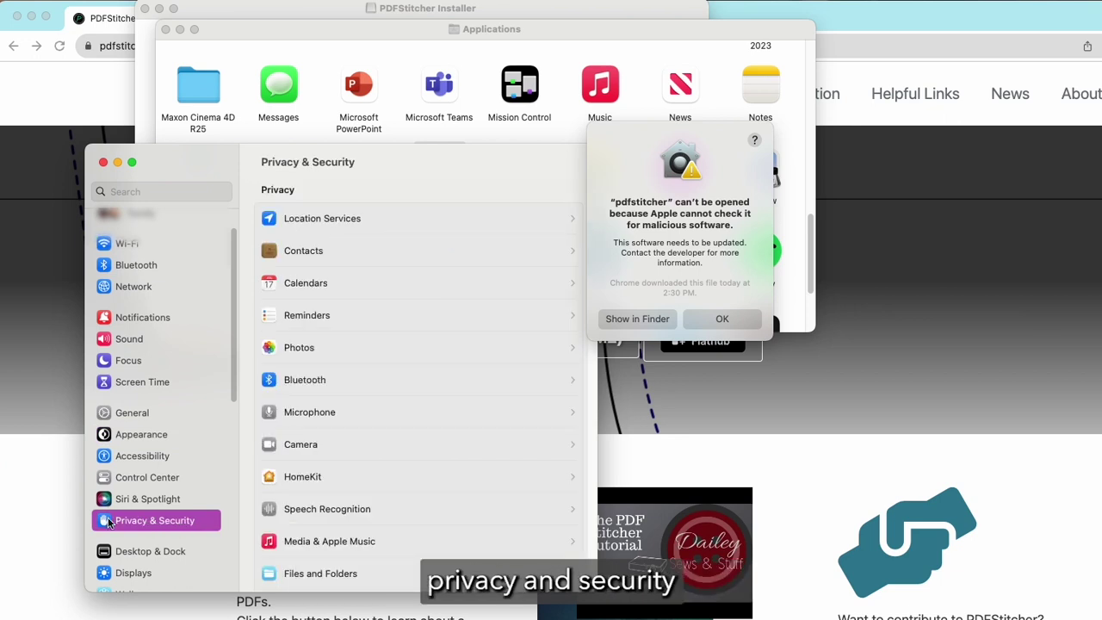
scroll(396, 426, down, 5)
scroll(383, 421, down, 15)
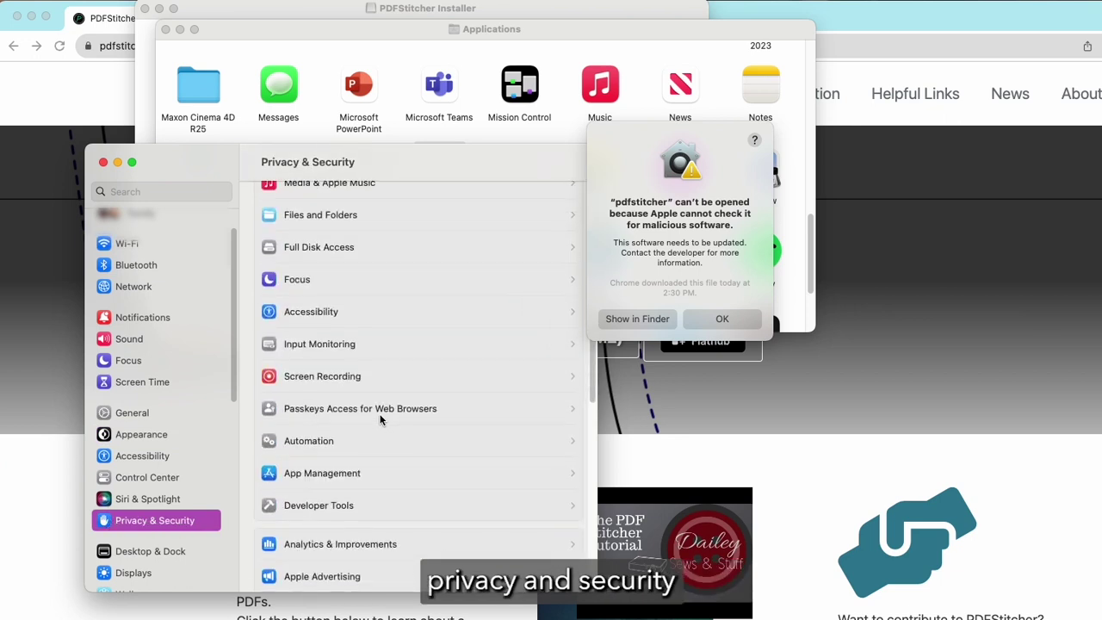
scroll(375, 418, down, 2)
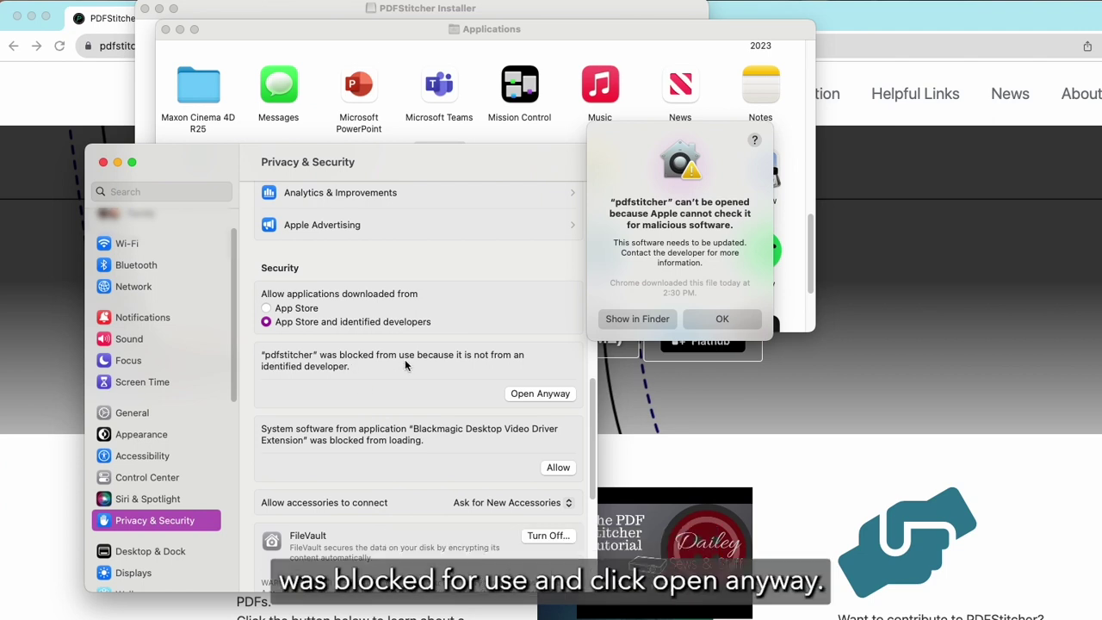
click(540, 396)
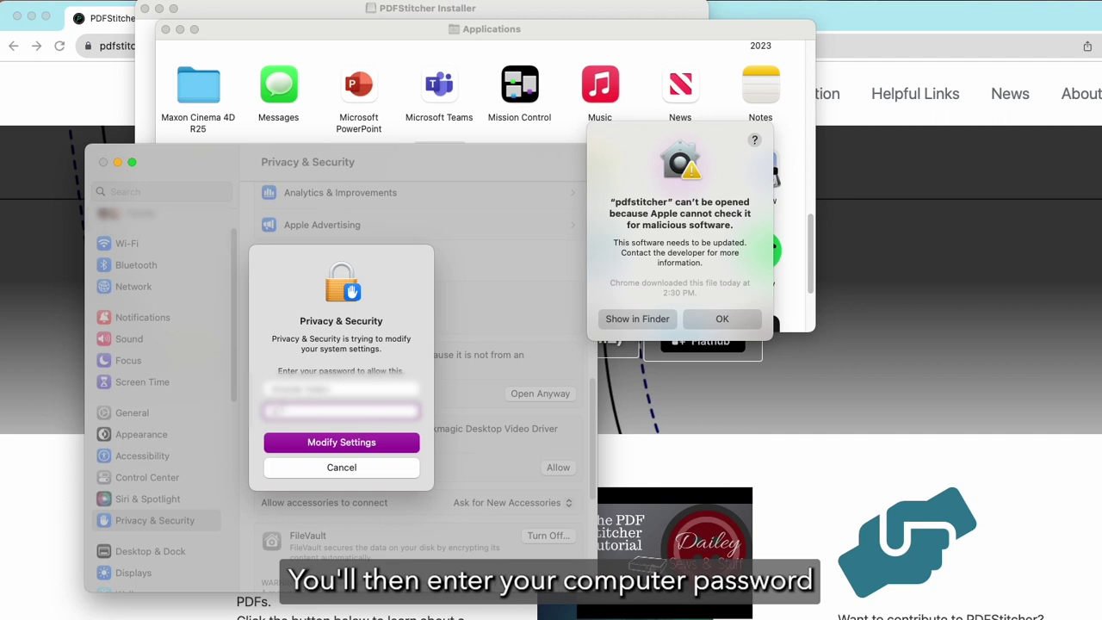
text(******)
click(328, 443)
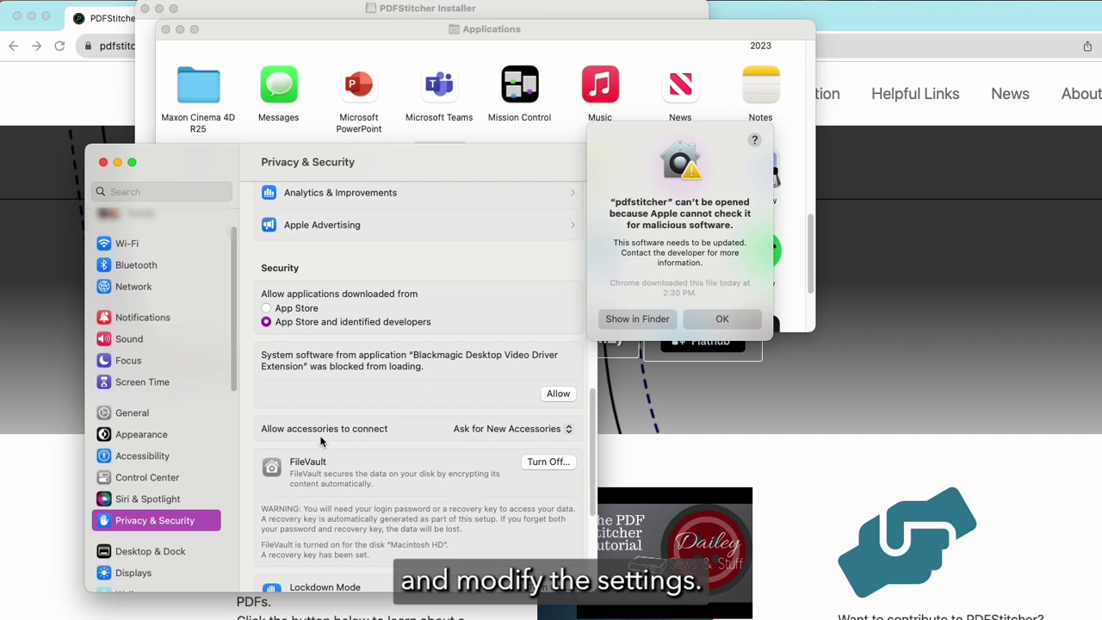
click(103, 163)
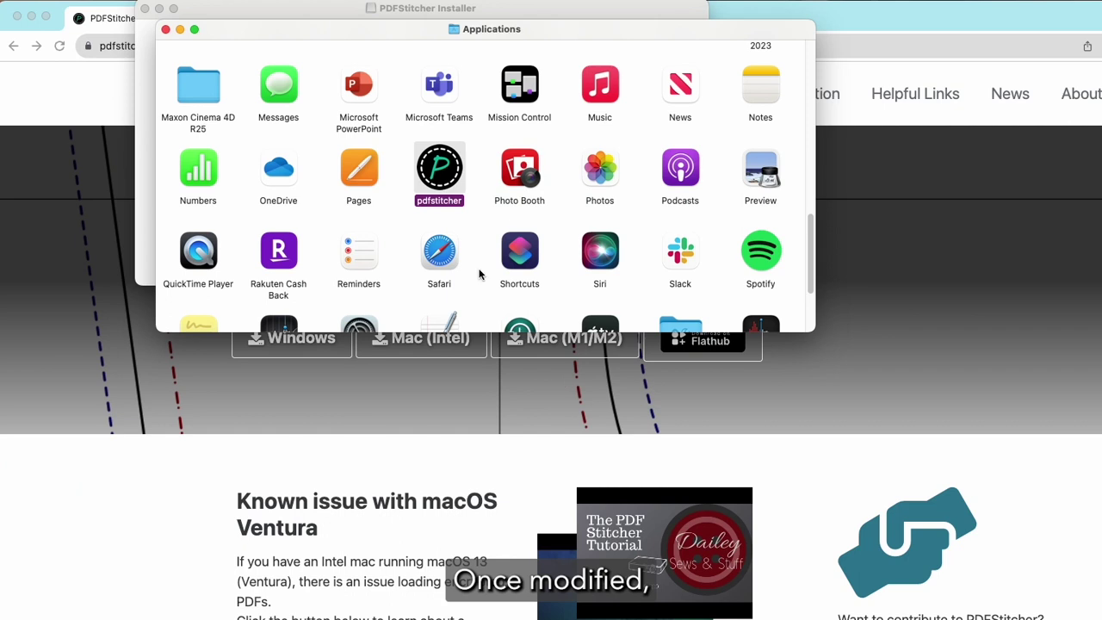
double_click(428, 176)
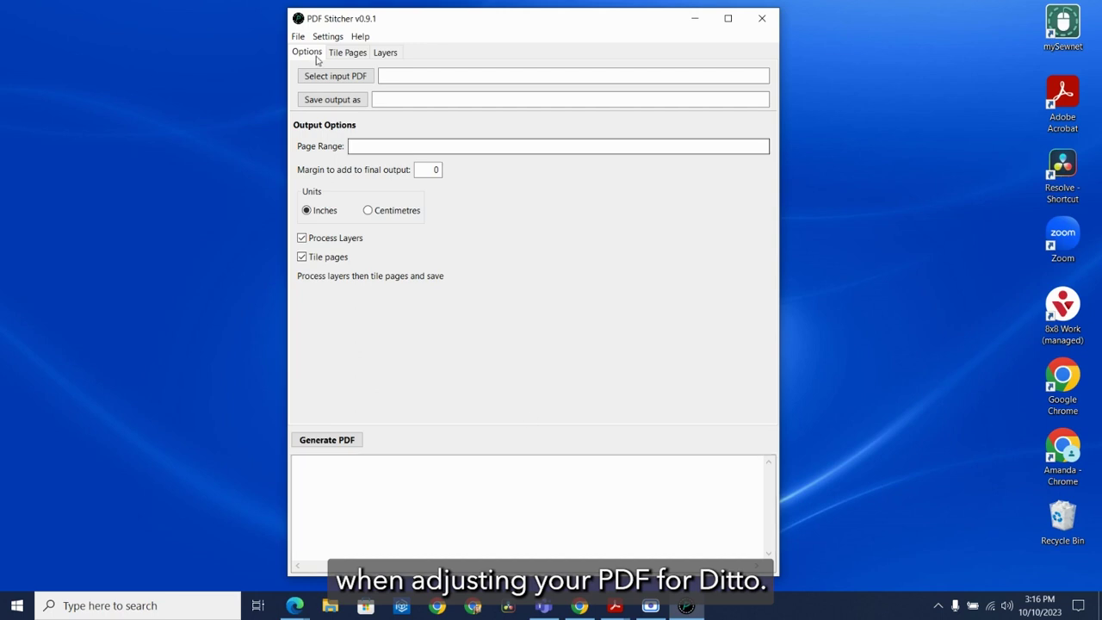
- Load CSC Lounge Shorts PDF Print from the PDF Patterns folder as the input PDF
click(320, 78)
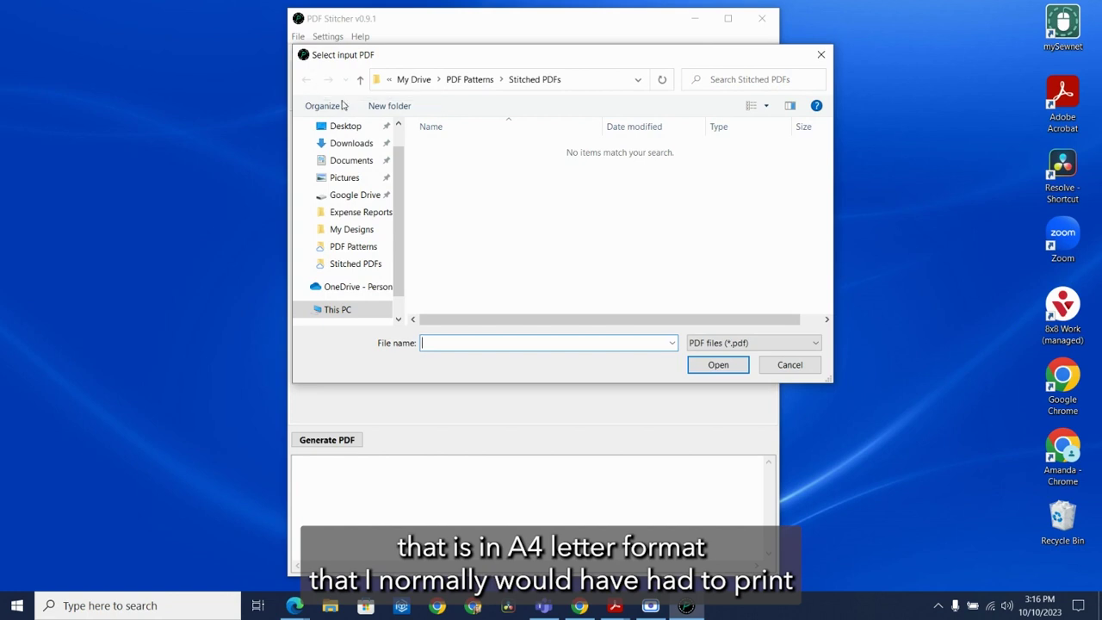
click(353, 263)
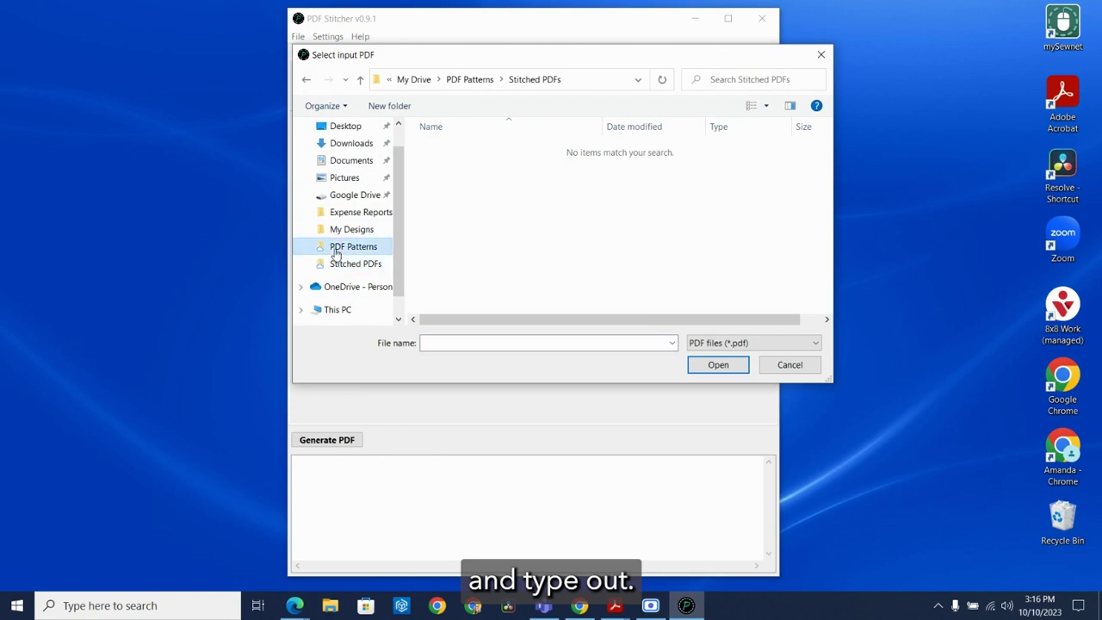
click(339, 247)
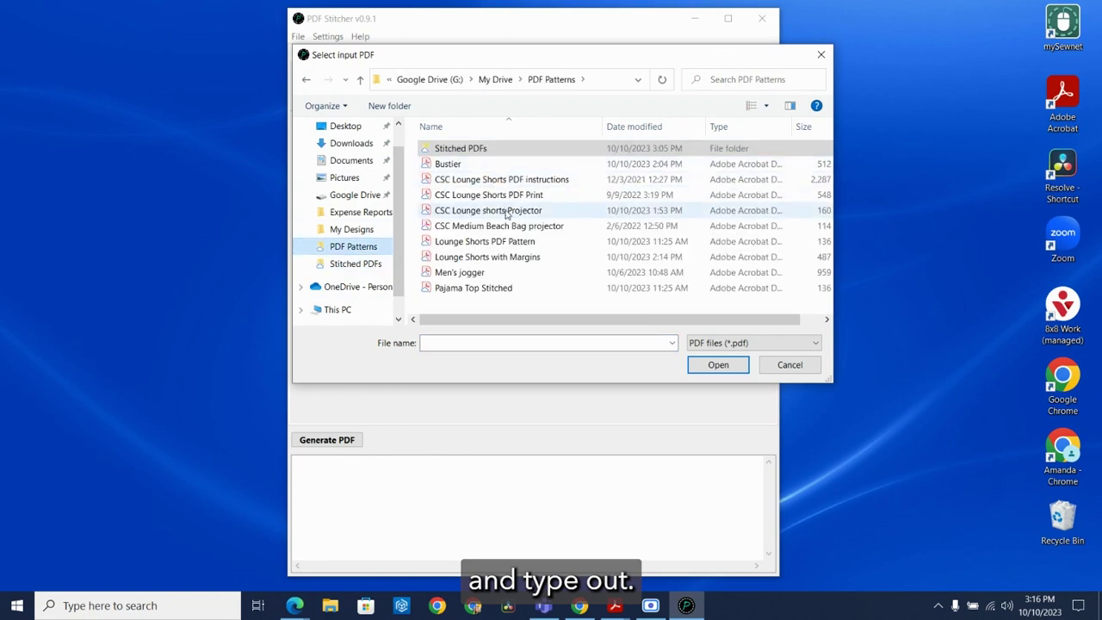
click(504, 196)
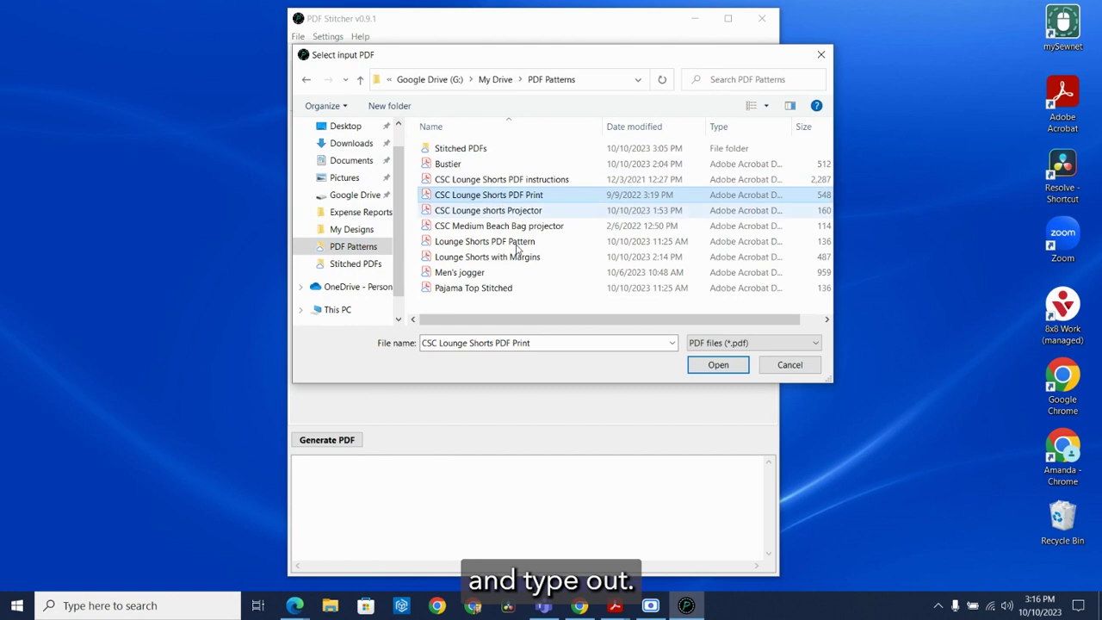
click(726, 366)
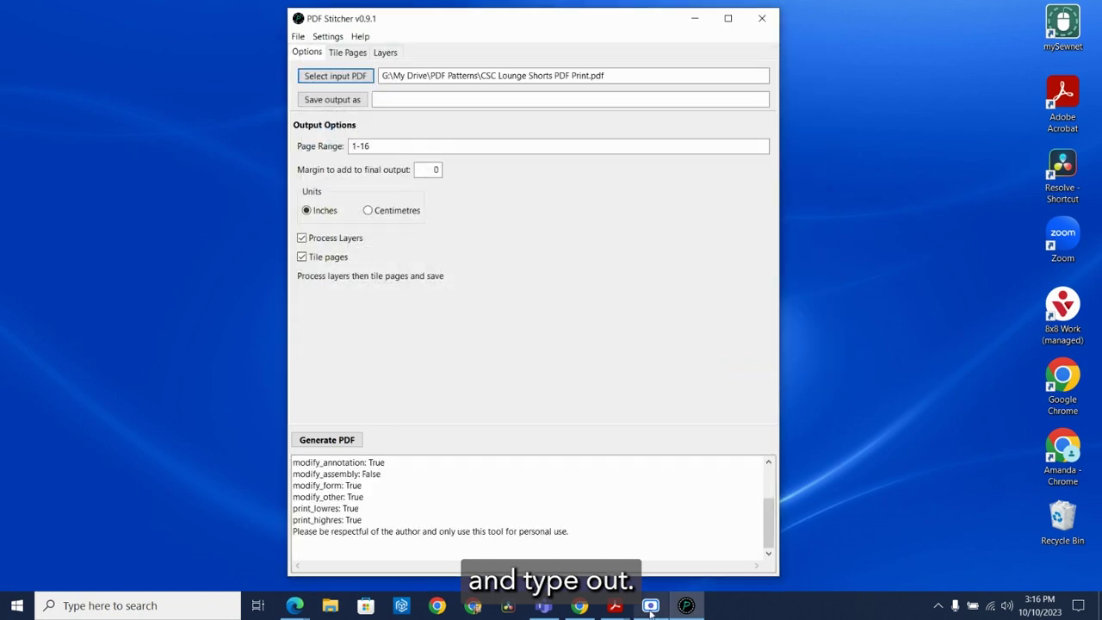
- Switch to Adobe Acrobat Reader and examine the first pages of the CSC Lounge Shorts PDF Print pattern
click(615, 606)
click(460, 544)
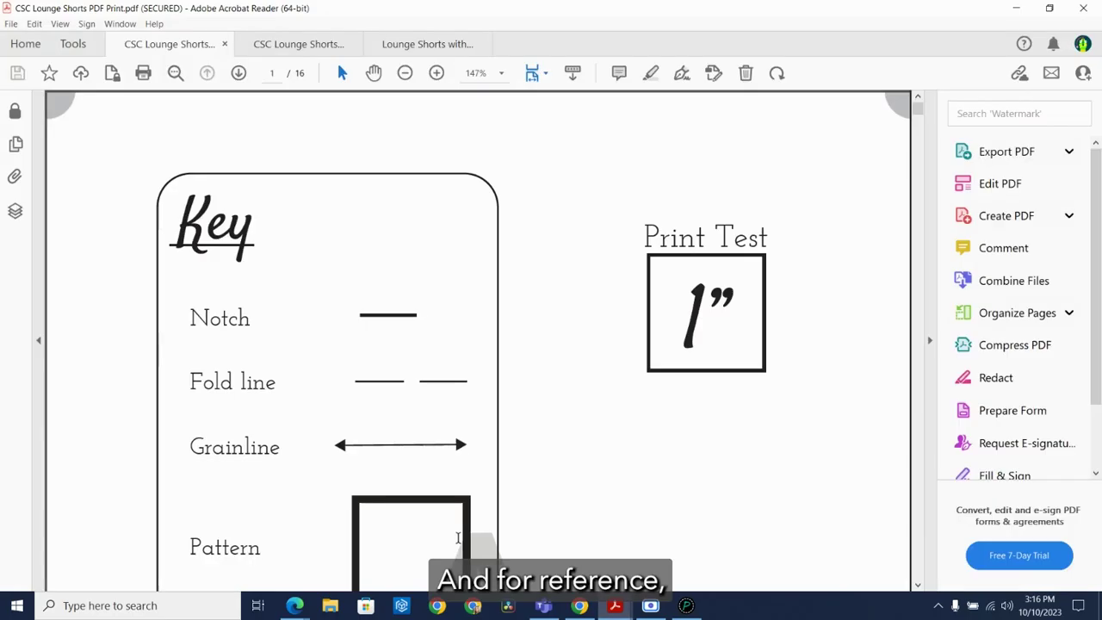
scroll(341, 392, down, 3)
scroll(341, 393, down, 10)
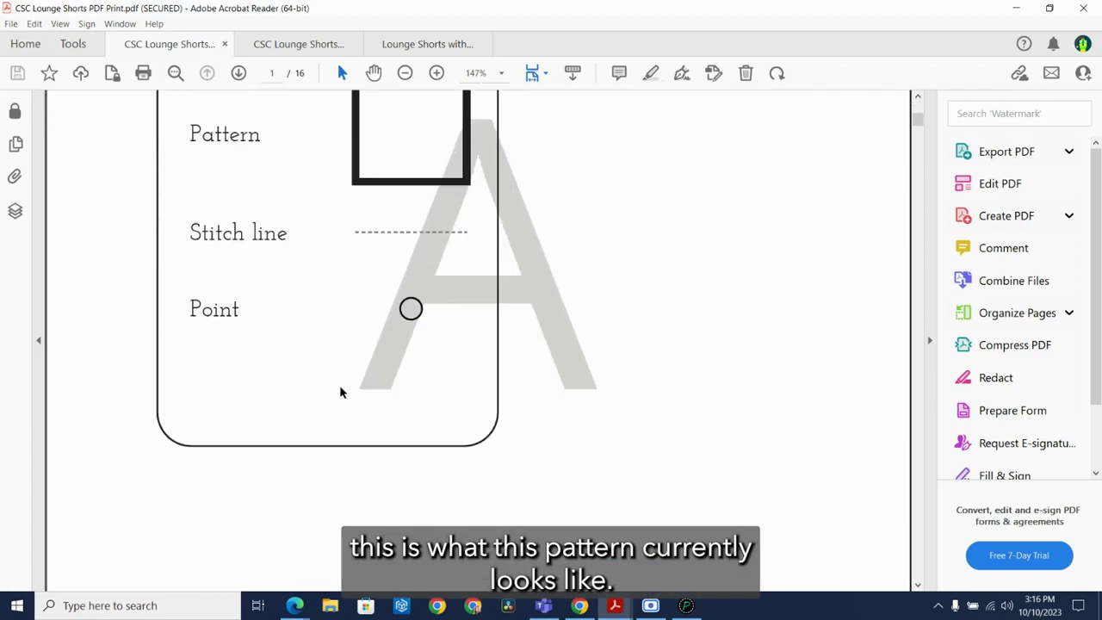
scroll(339, 389, down, 10)
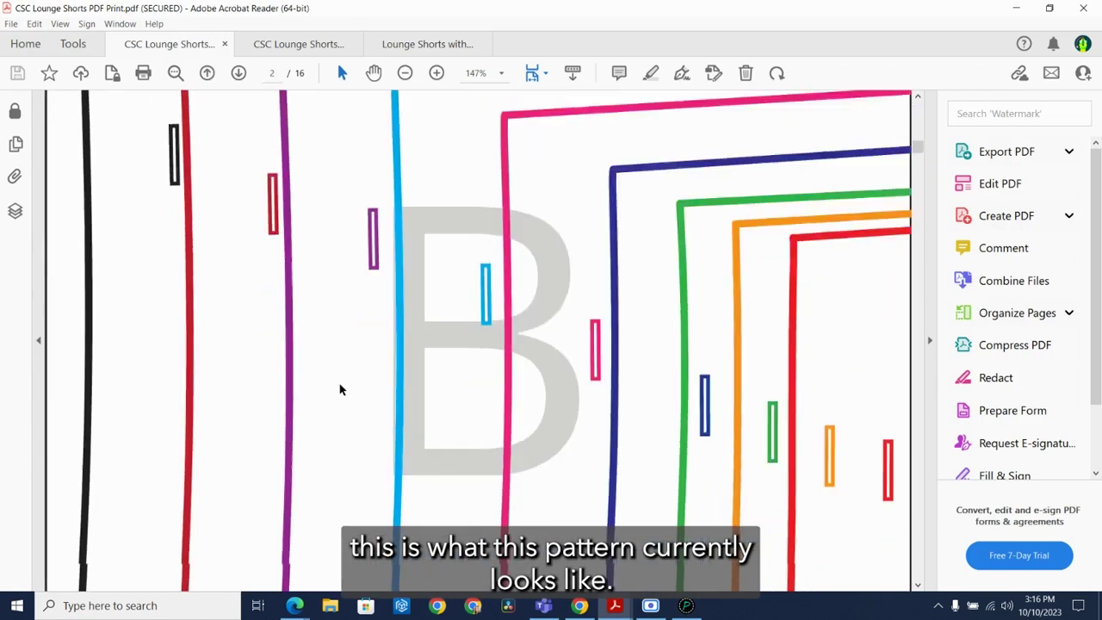
scroll(339, 390, up, 6)
scroll(340, 390, up, 15)
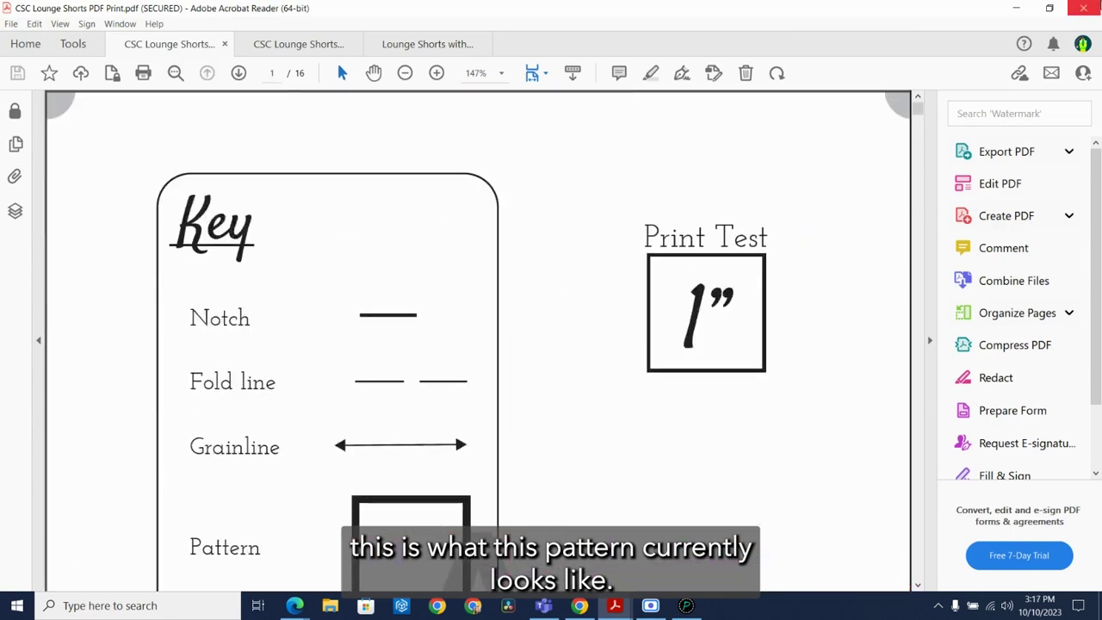
- Return to PDF Stitcher and set the output file to Lounge Shorts Pattern in the Stitched PDFs folder
click(1017, 8)
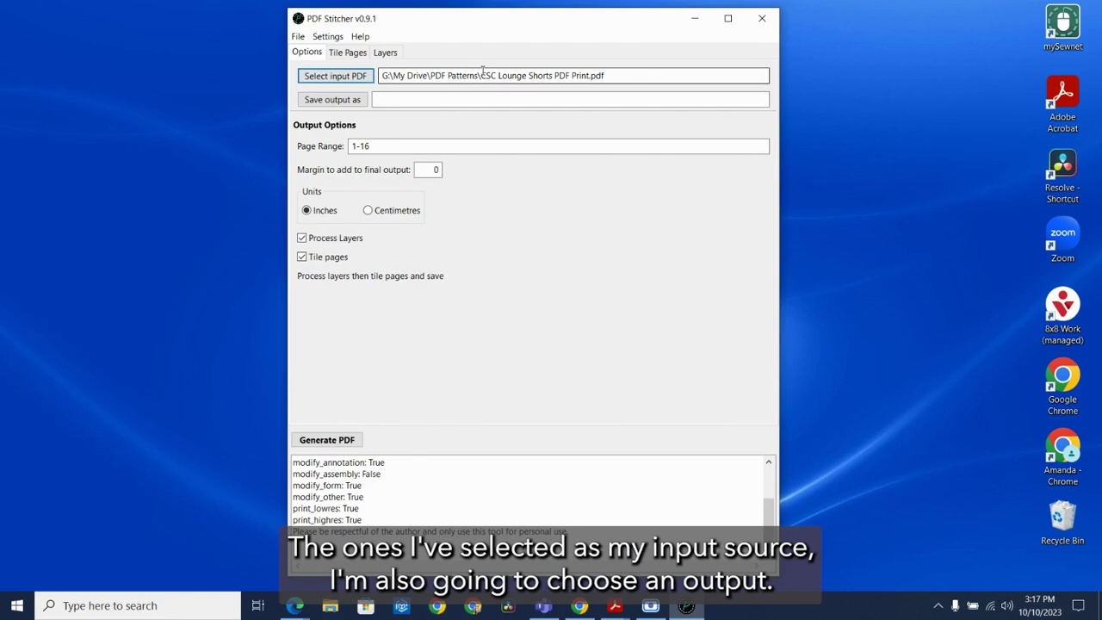
click(341, 100)
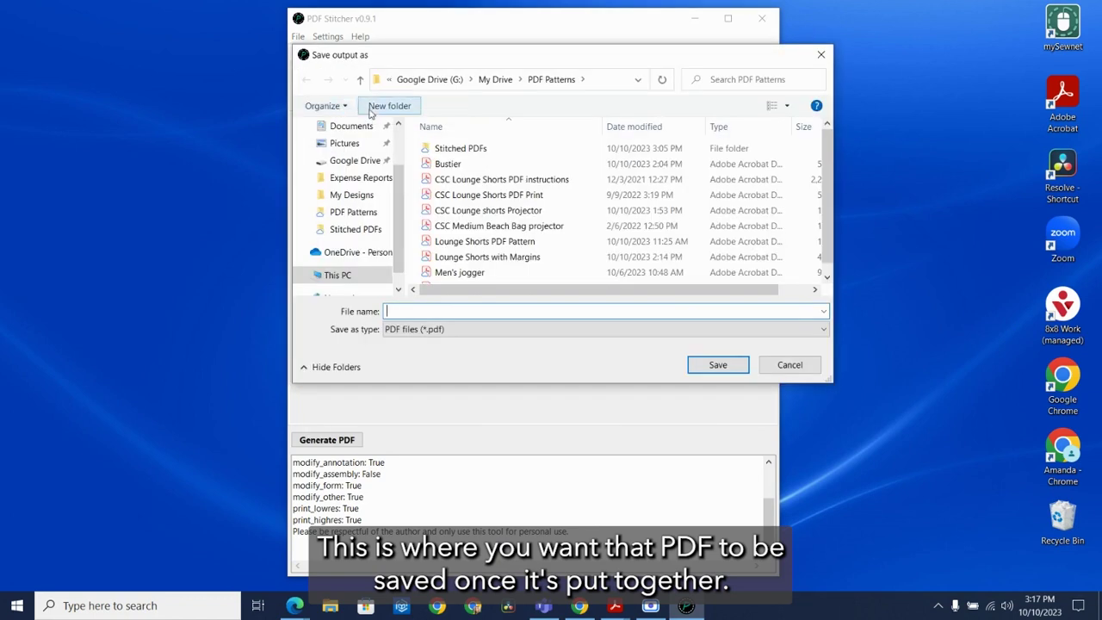
click(440, 149)
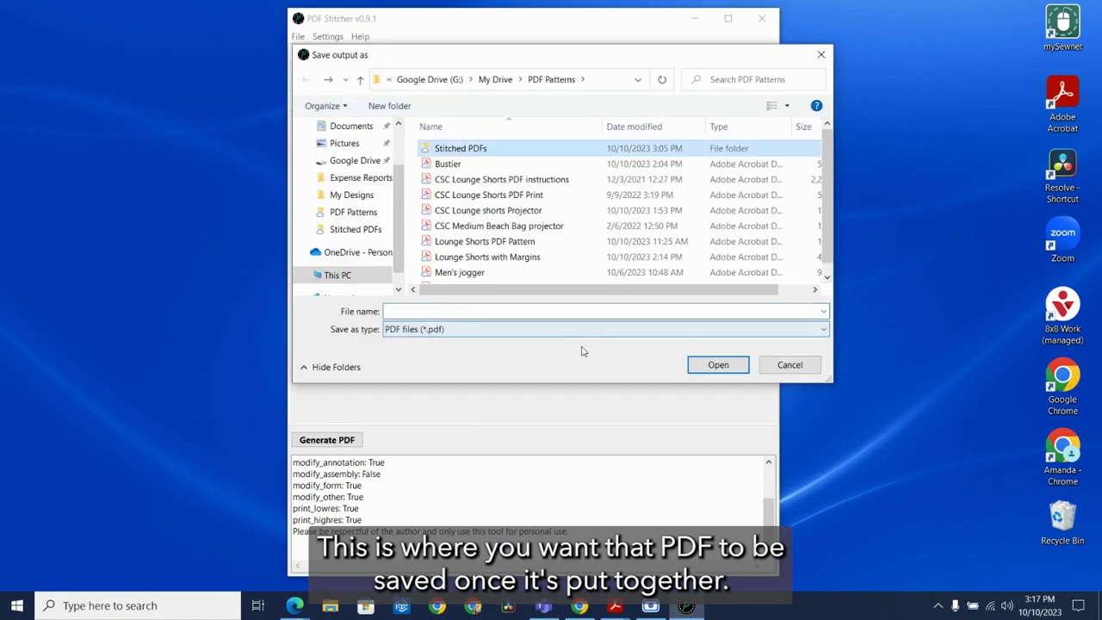
double_click(480, 153)
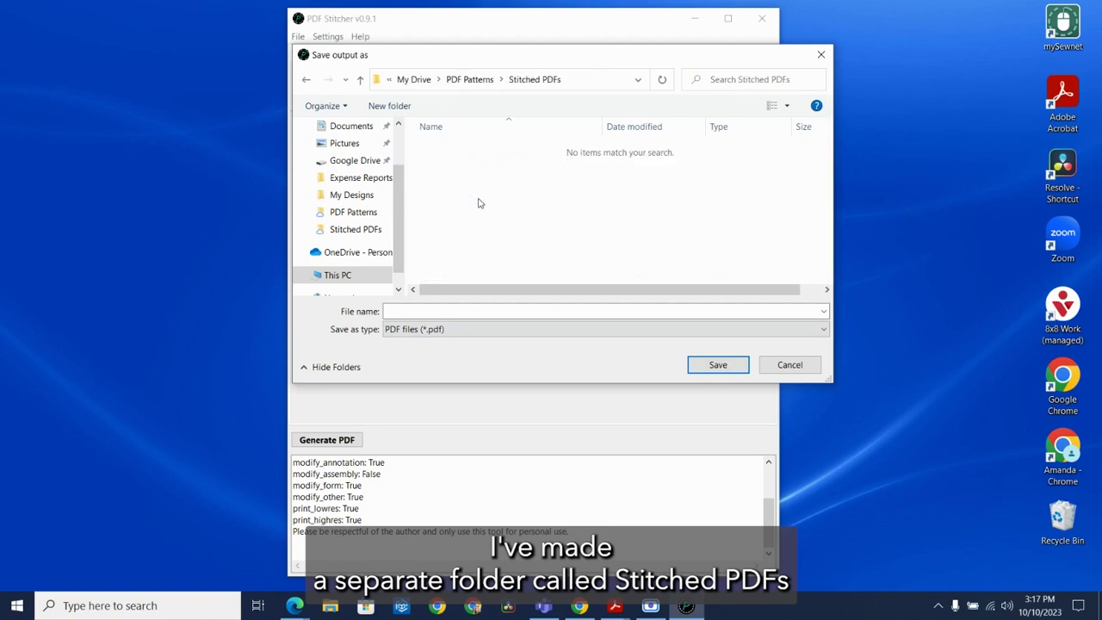
click(387, 312)
text(Lounge S)
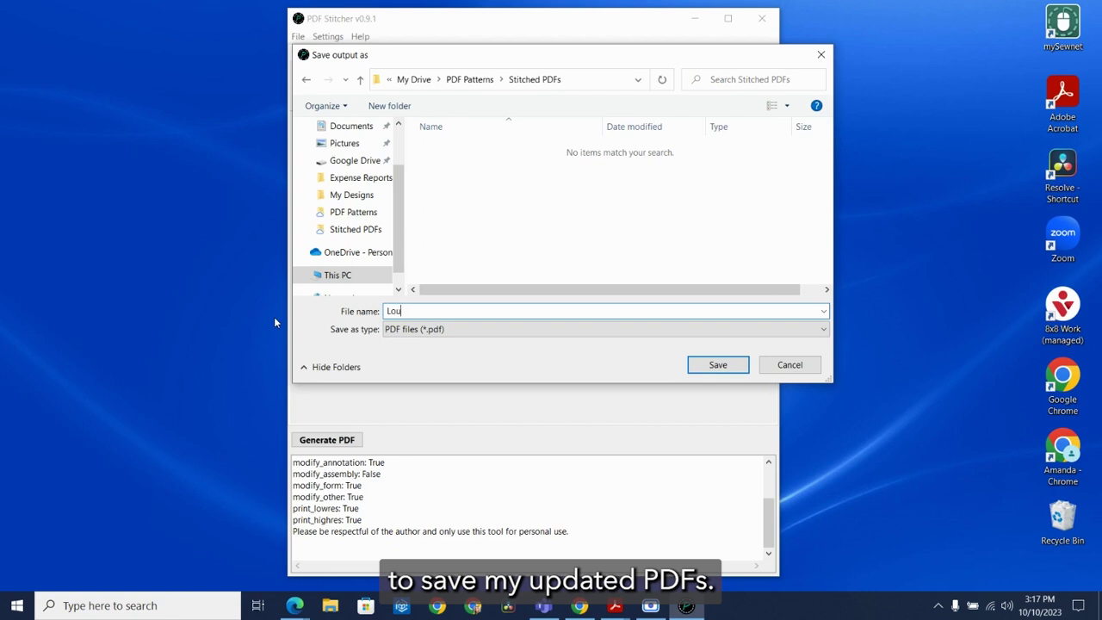
text(horts Pattern)
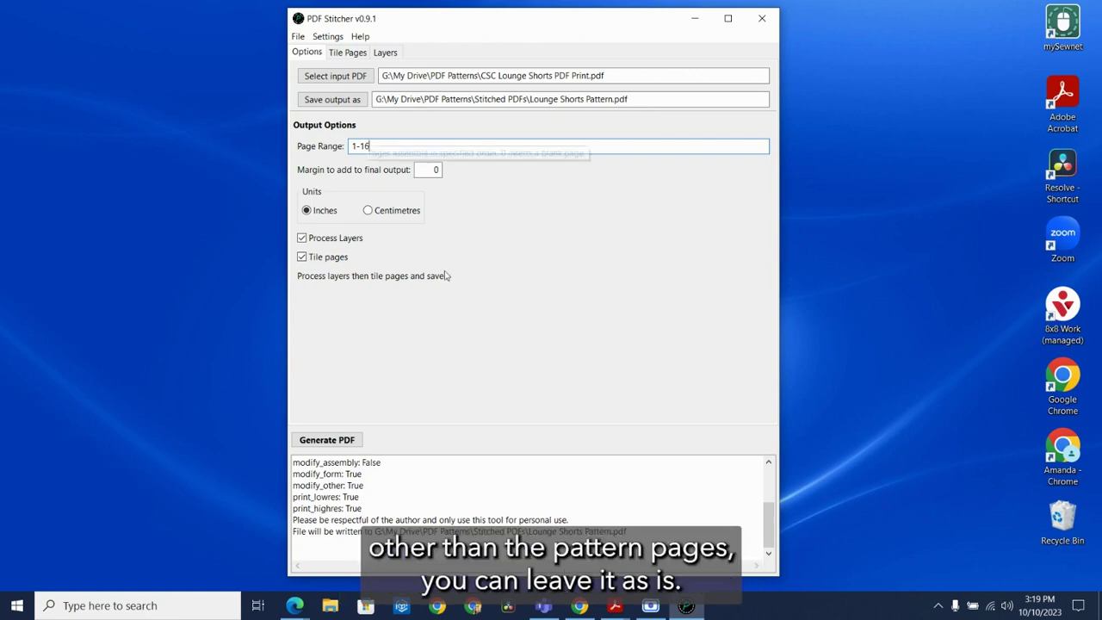
- Switch to Acrobat Reader and check which page of the CSC Lounge Shorts PDF Print file starts the pattern
click(615, 606)
click(418, 541)
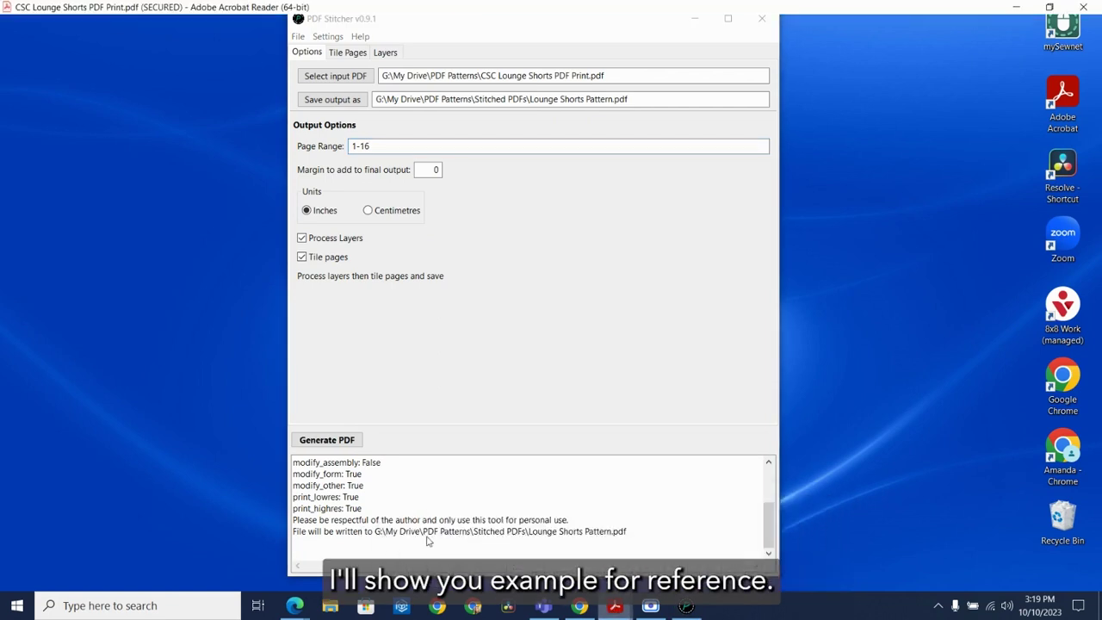
scroll(129, 308, down, 8)
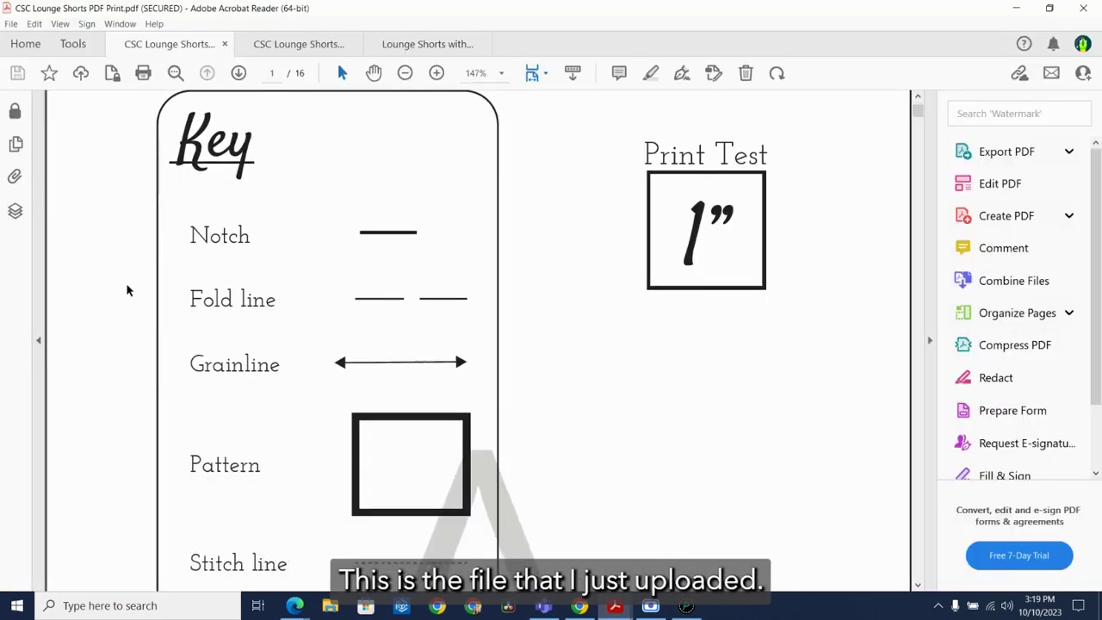
scroll(126, 290, down, 6)
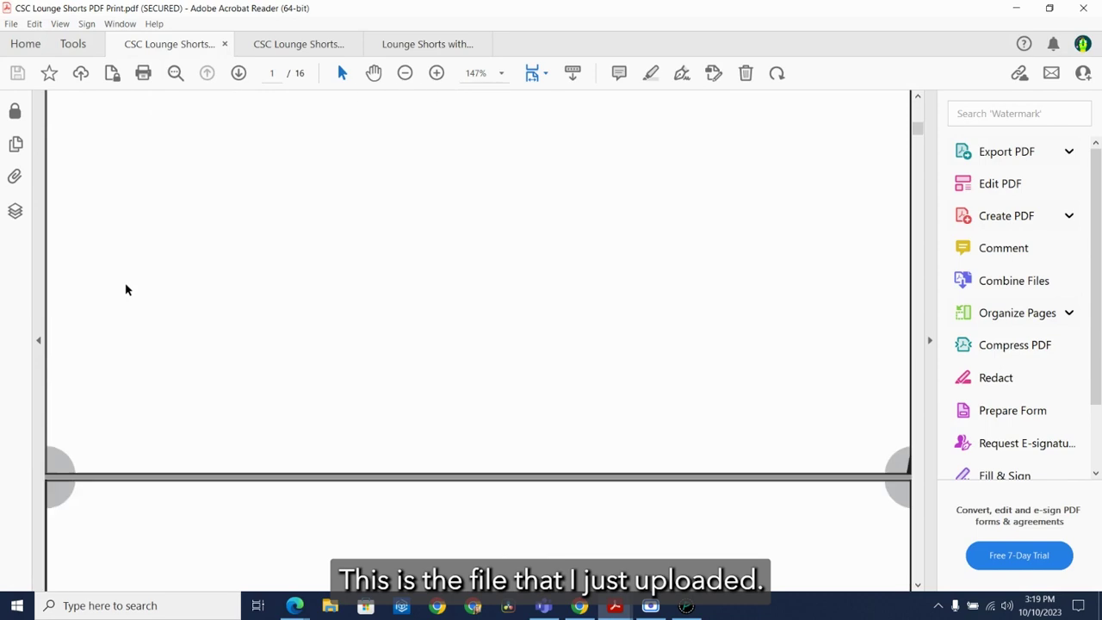
scroll(126, 290, up, 7)
scroll(126, 289, up, 5)
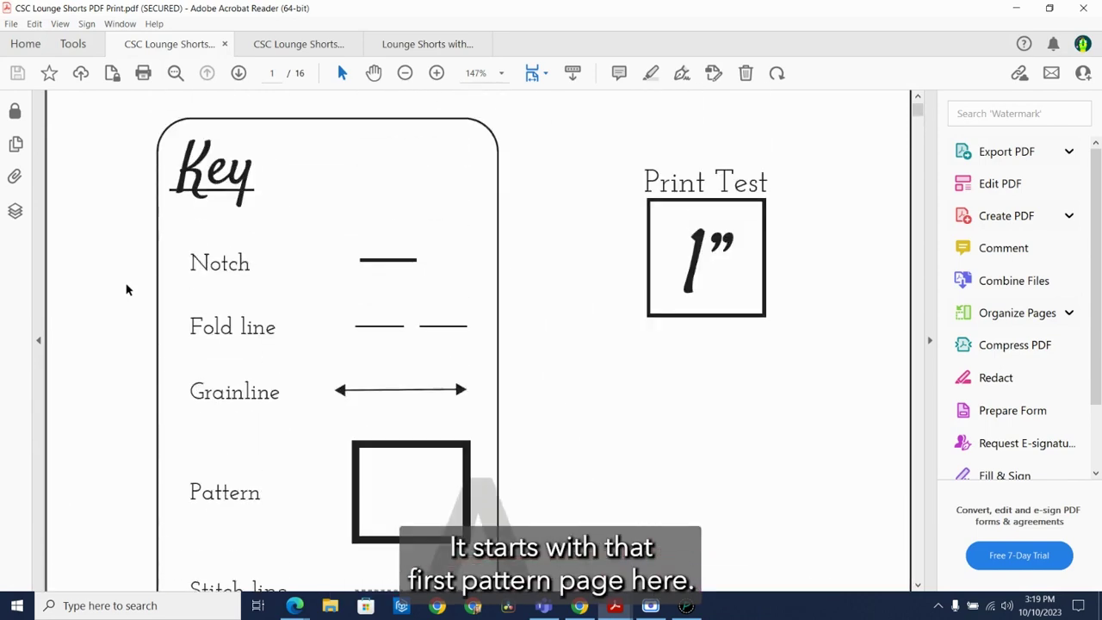
scroll(474, 396, down, 8)
scroll(475, 404, down, 6)
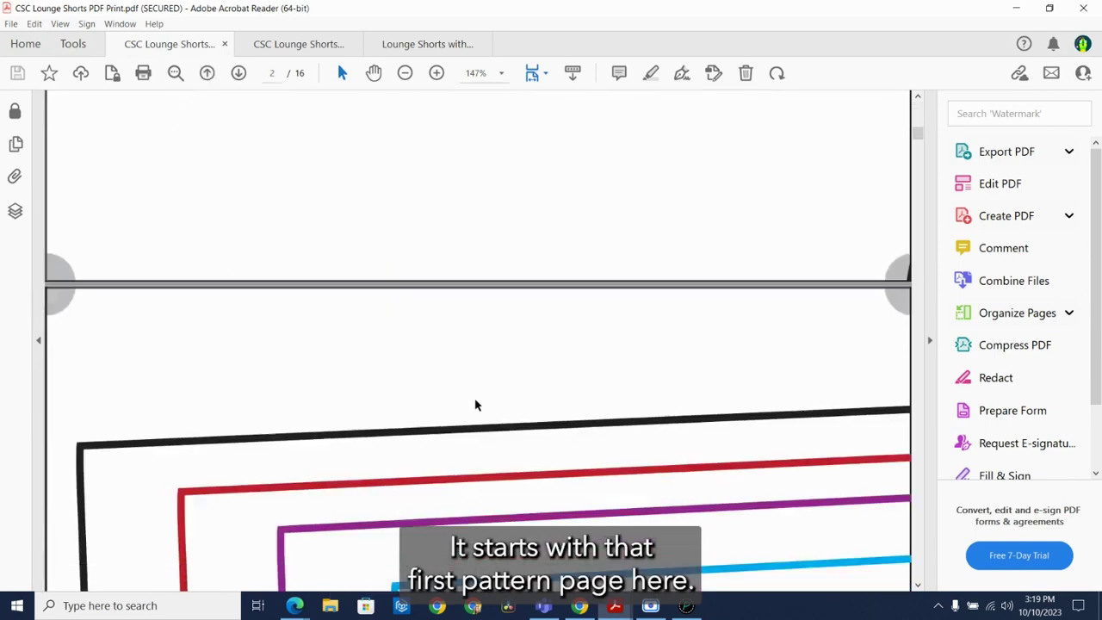
scroll(474, 403, up, 8)
scroll(471, 398, up, 8)
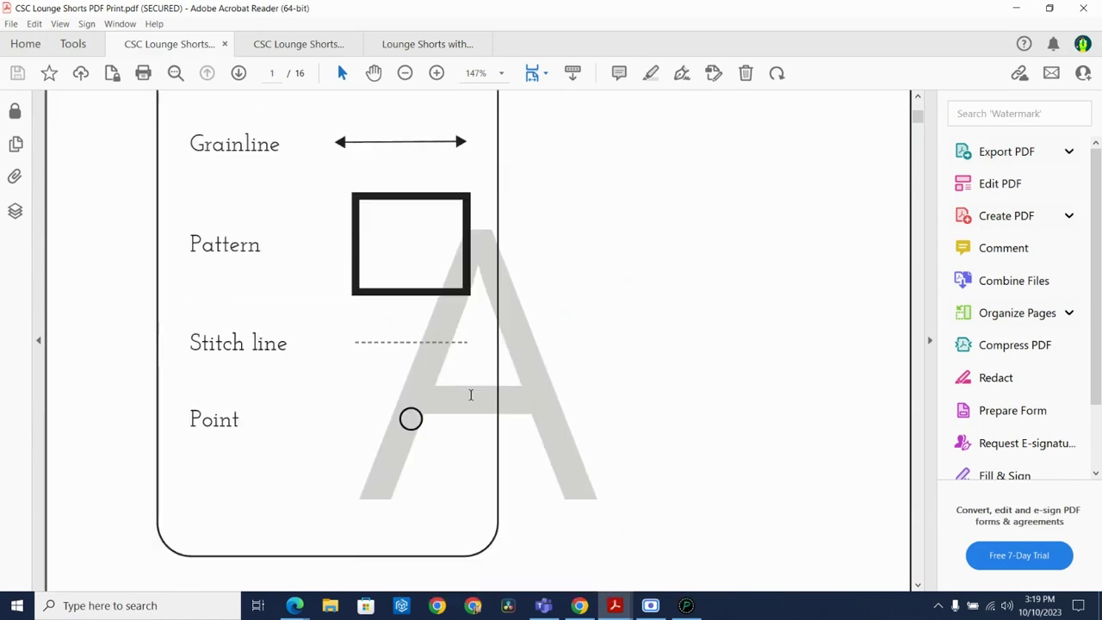
- Examine the opening page of the CSC Lounge Shorts PDF instructions file as an example of non-pattern pages
click(271, 41)
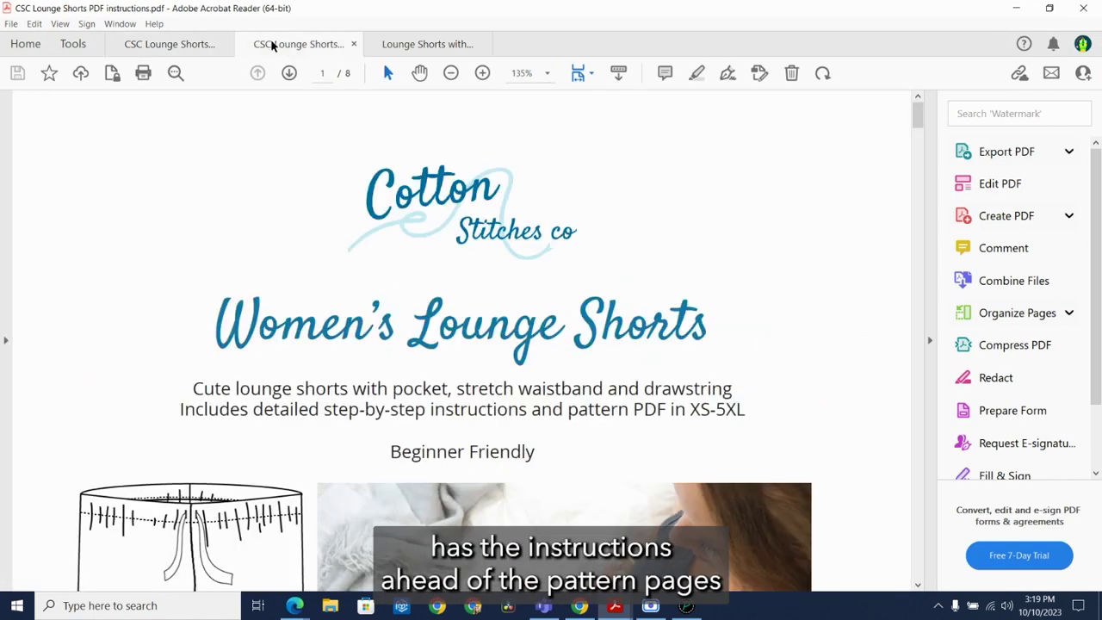
scroll(371, 277, down, 8)
scroll(371, 276, down, 4)
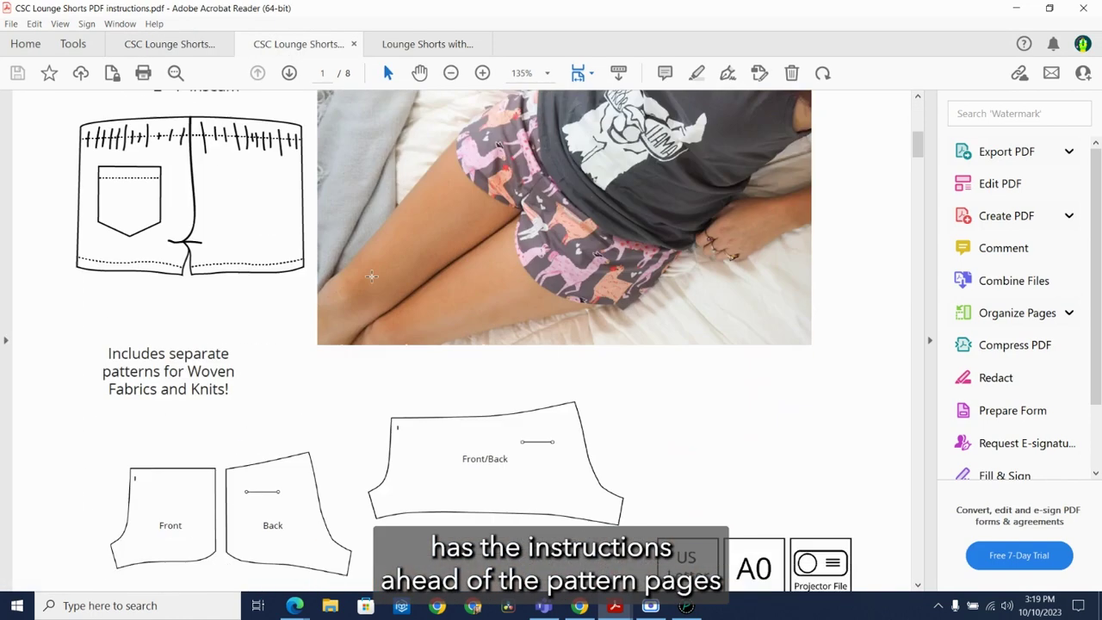
scroll(371, 276, up, 10)
scroll(372, 278, up, 2)
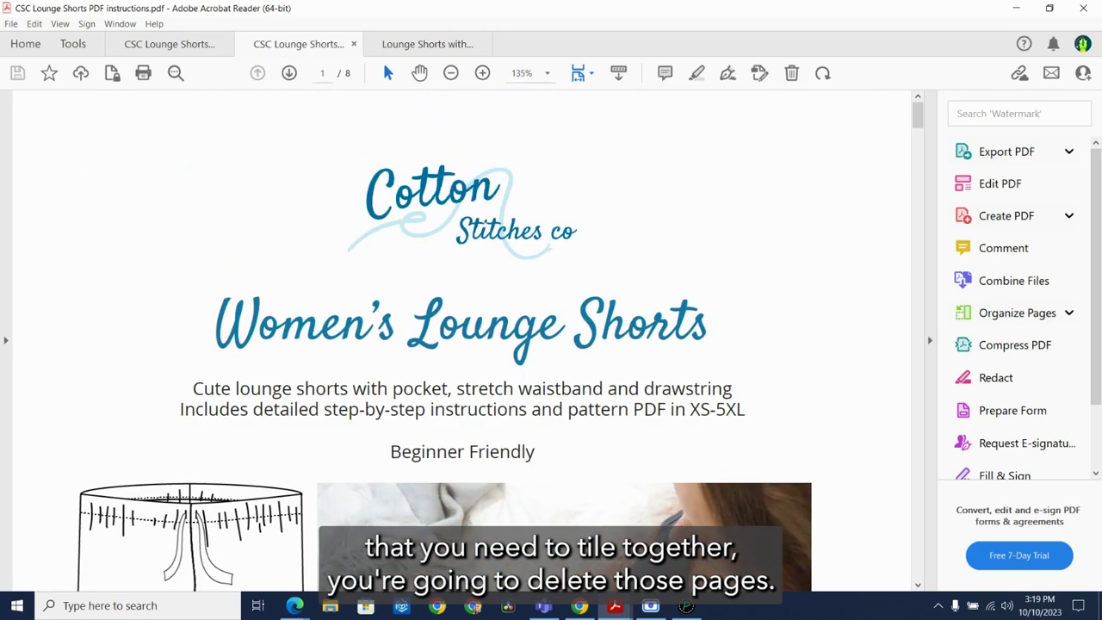
- Switch to PDF Stitcher, try the output page range 4-16, and restore it to 1-16
click(686, 606)
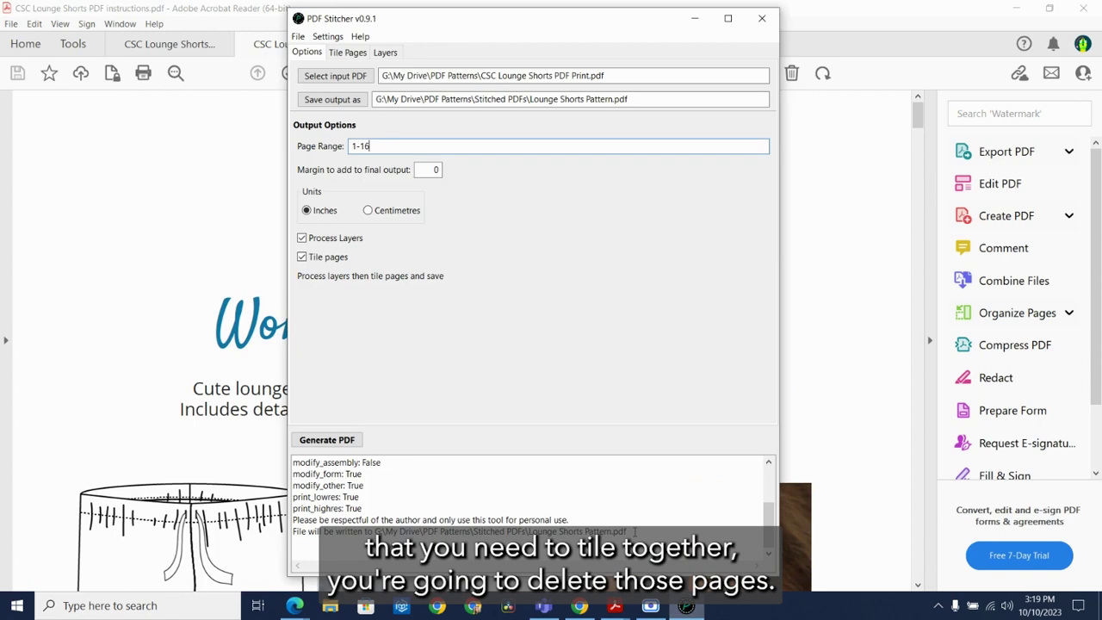
key(BackSpace)
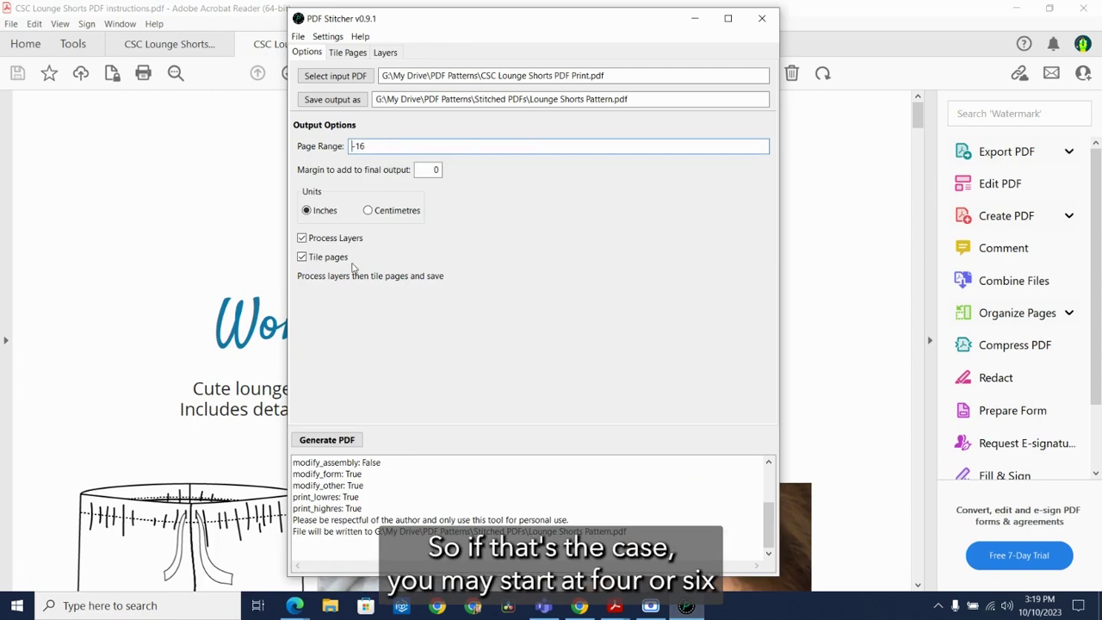
text(4)
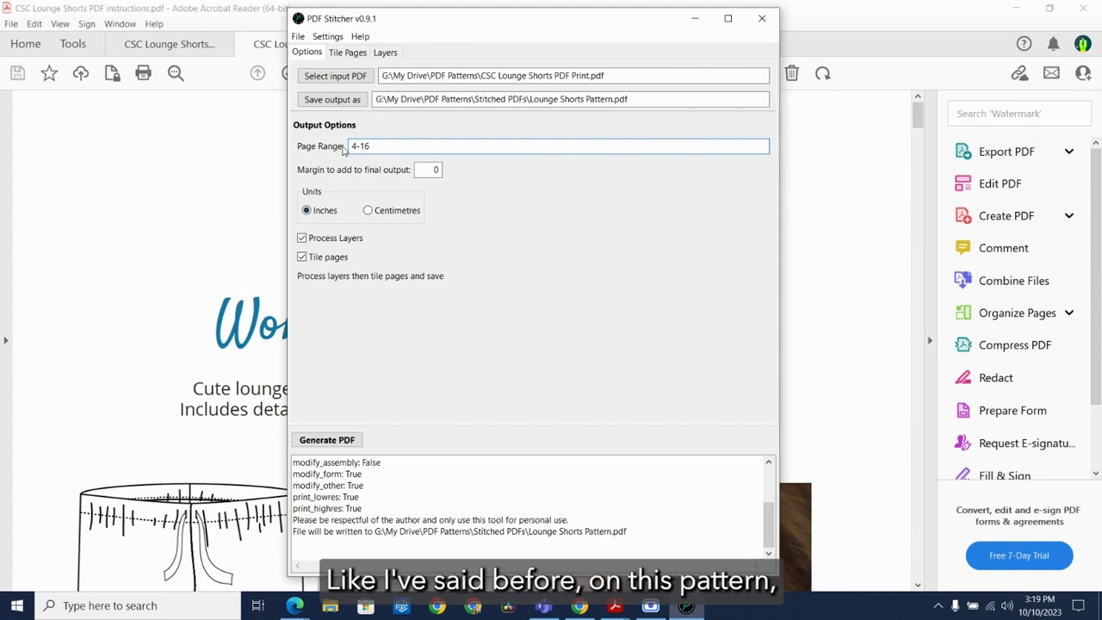
key(BackSpace)
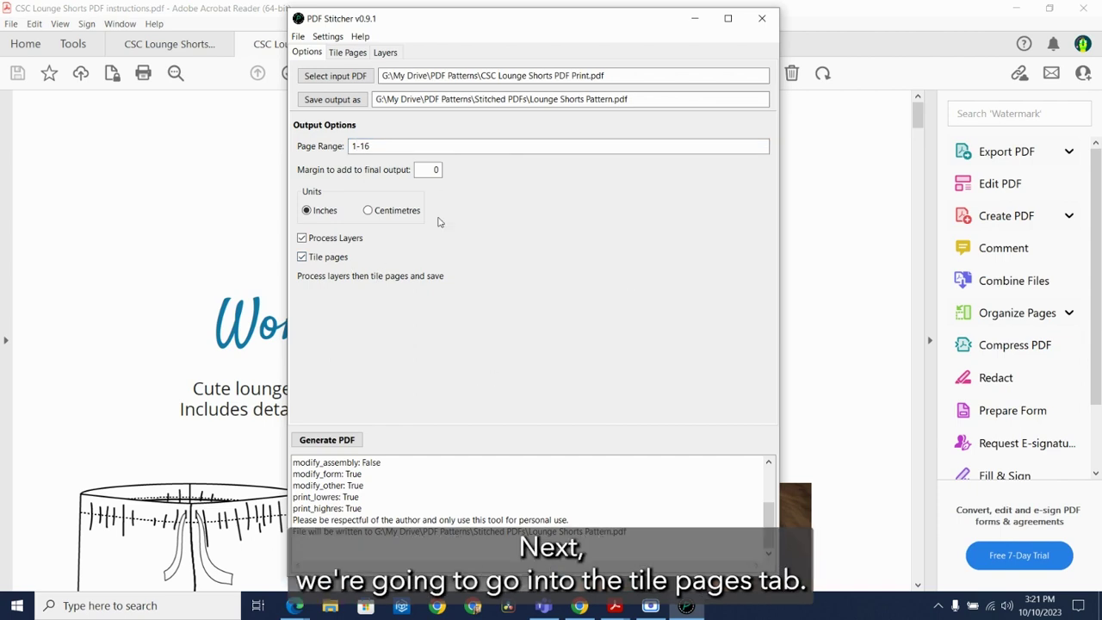
- Consult the PDF print map in the Acrobat instructions file and set the number of tiling columns to 4 in PDF Stitcher
click(348, 54)
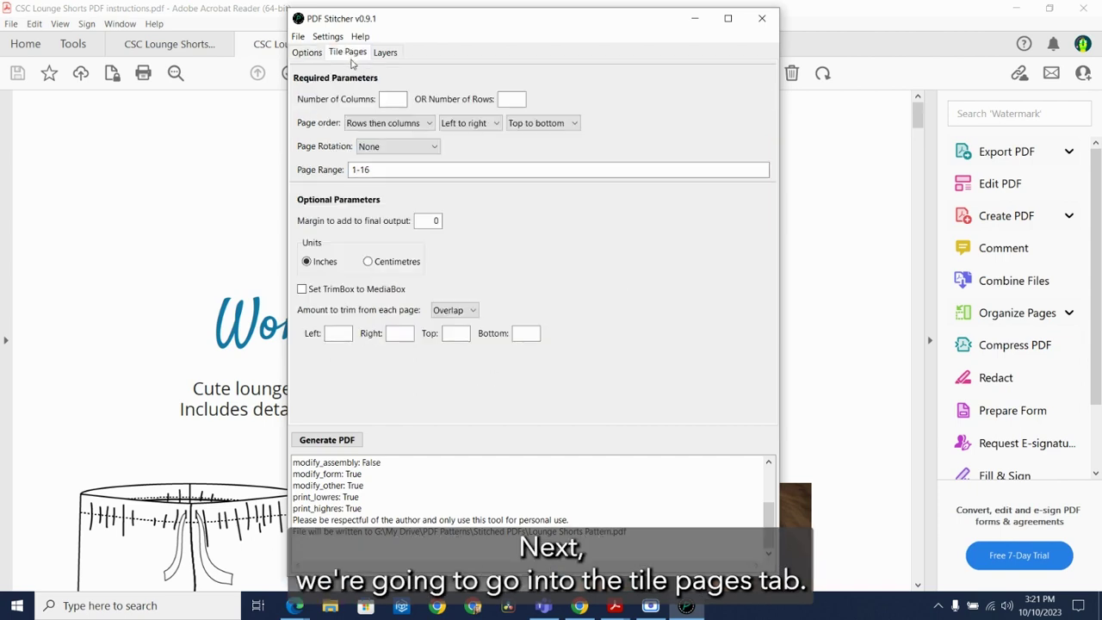
click(386, 103)
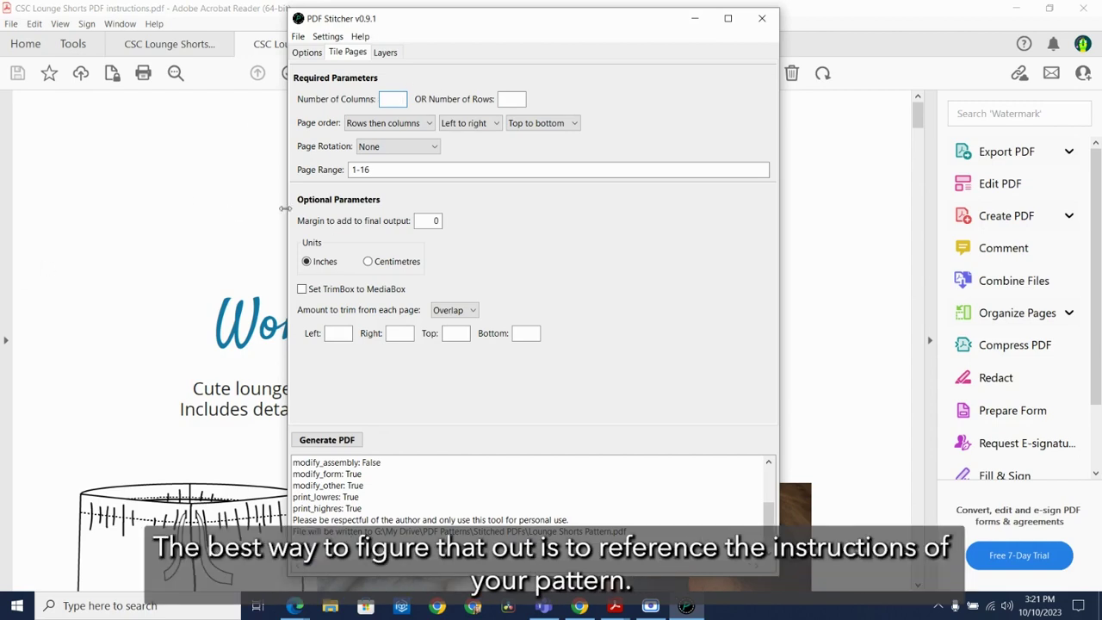
click(88, 189)
scroll(88, 189, down, 3)
scroll(295, 369, down, 18)
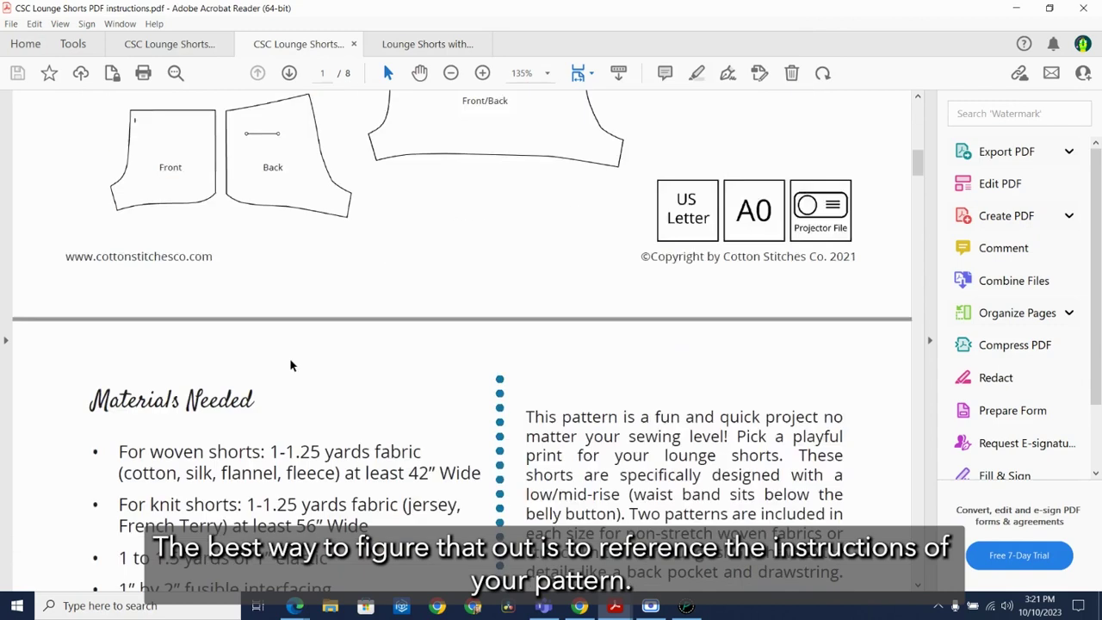
scroll(301, 347, down, 20)
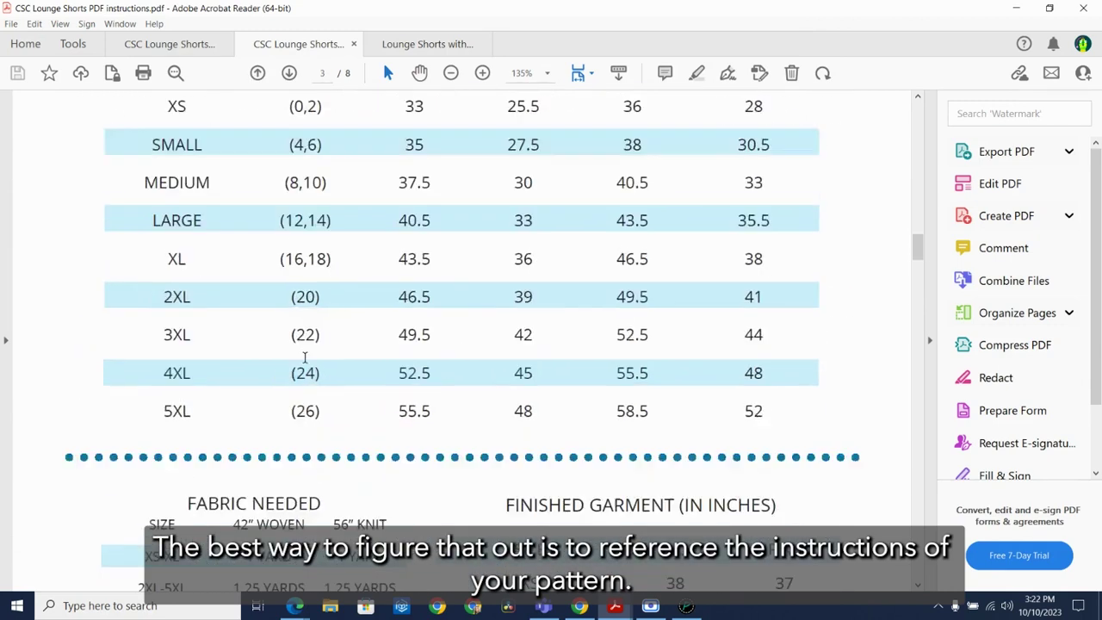
scroll(308, 356, down, 10)
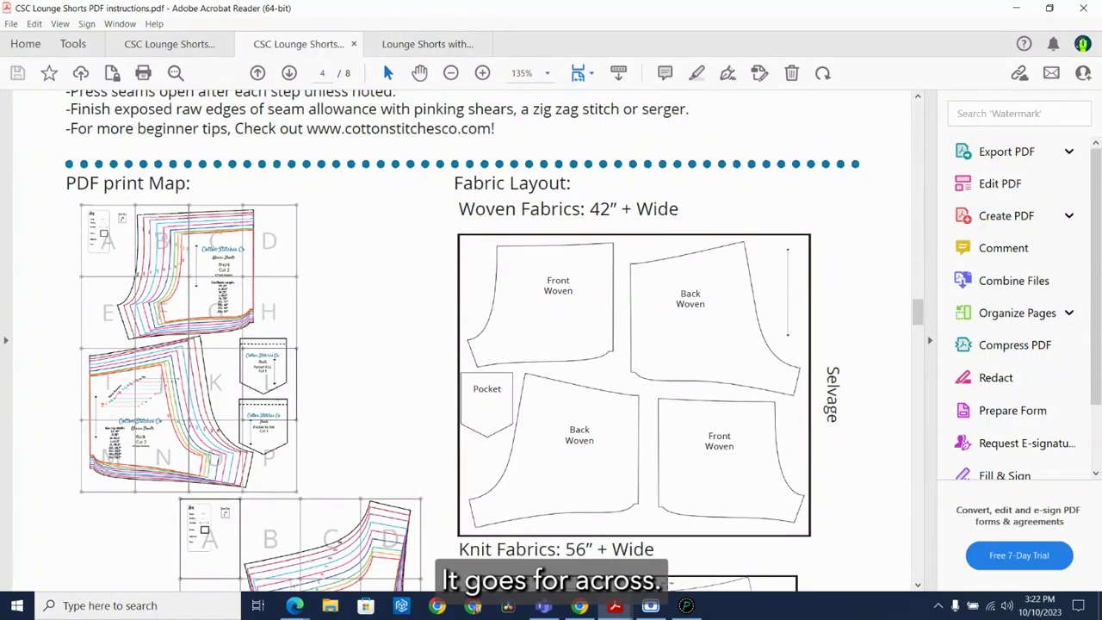
click(686, 606)
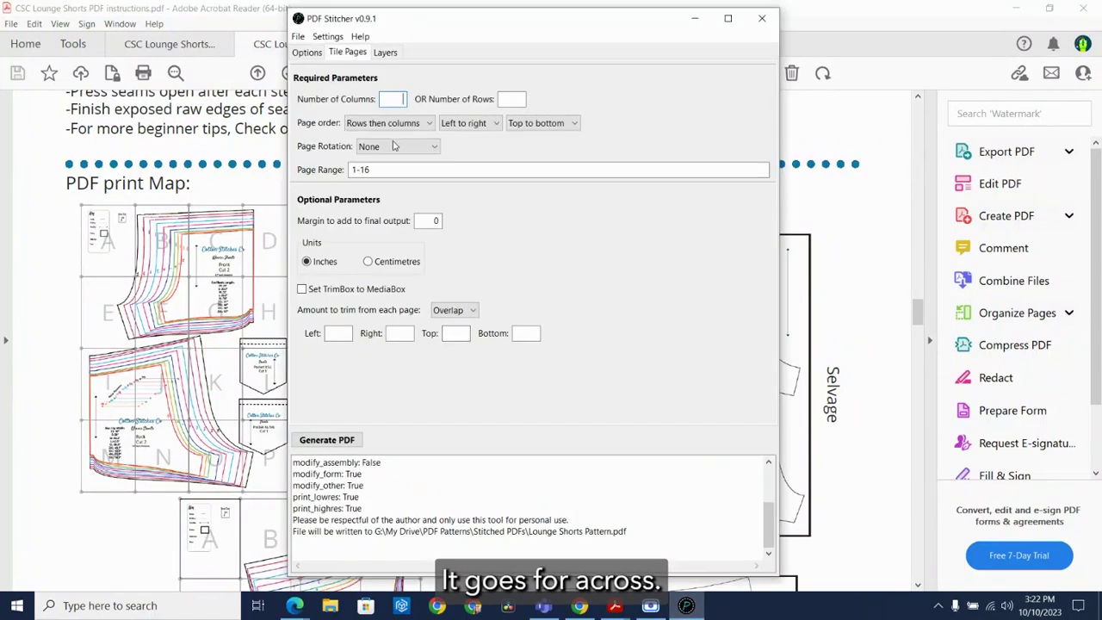
text(4)
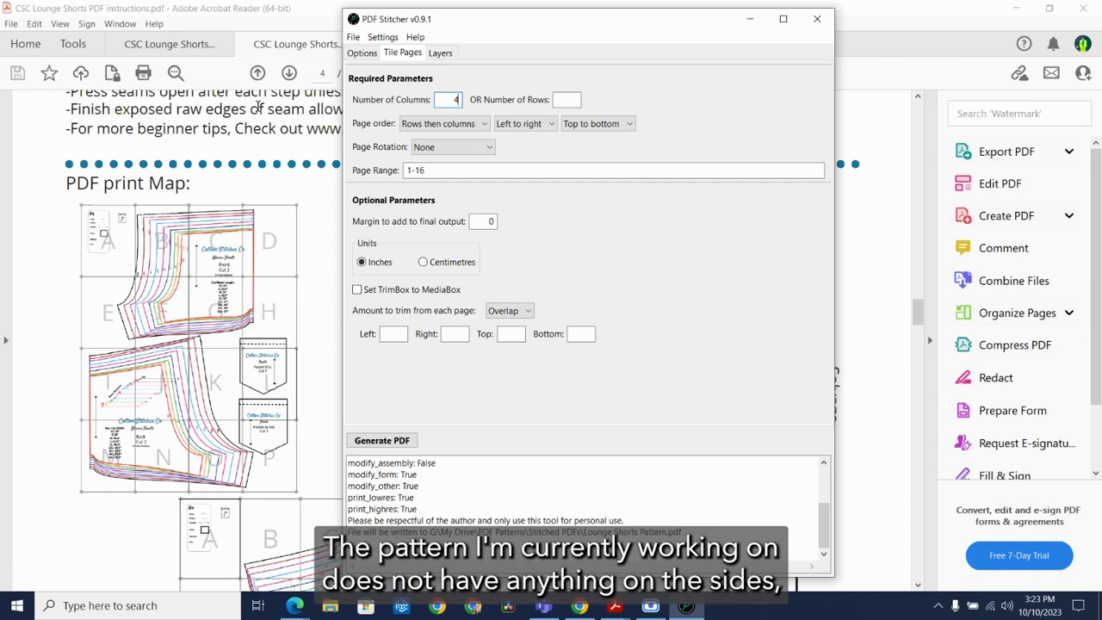
- Check the print pattern's page edges in Acrobat Reader, and generate the stitched PDF in PDF Stitcher with all layers included
click(181, 47)
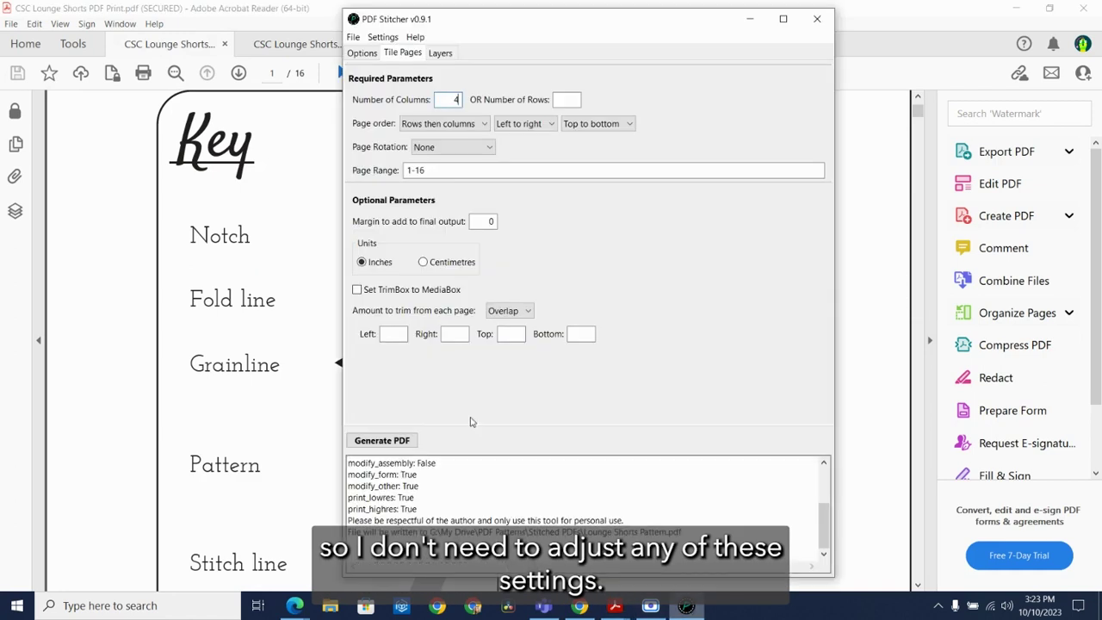
key(alt+Tab)
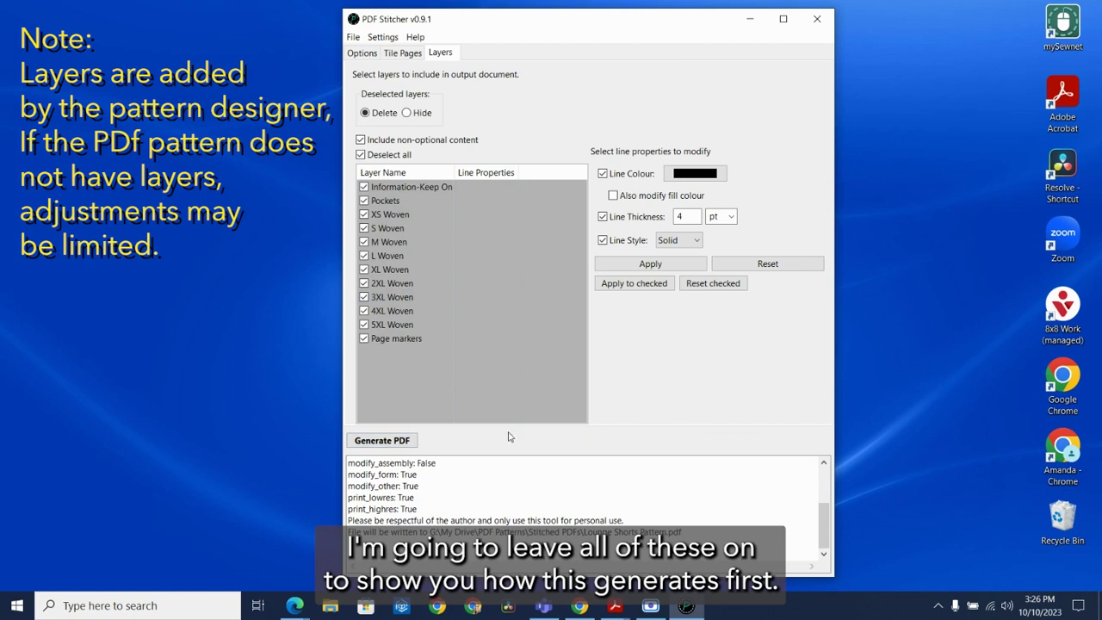
click(379, 442)
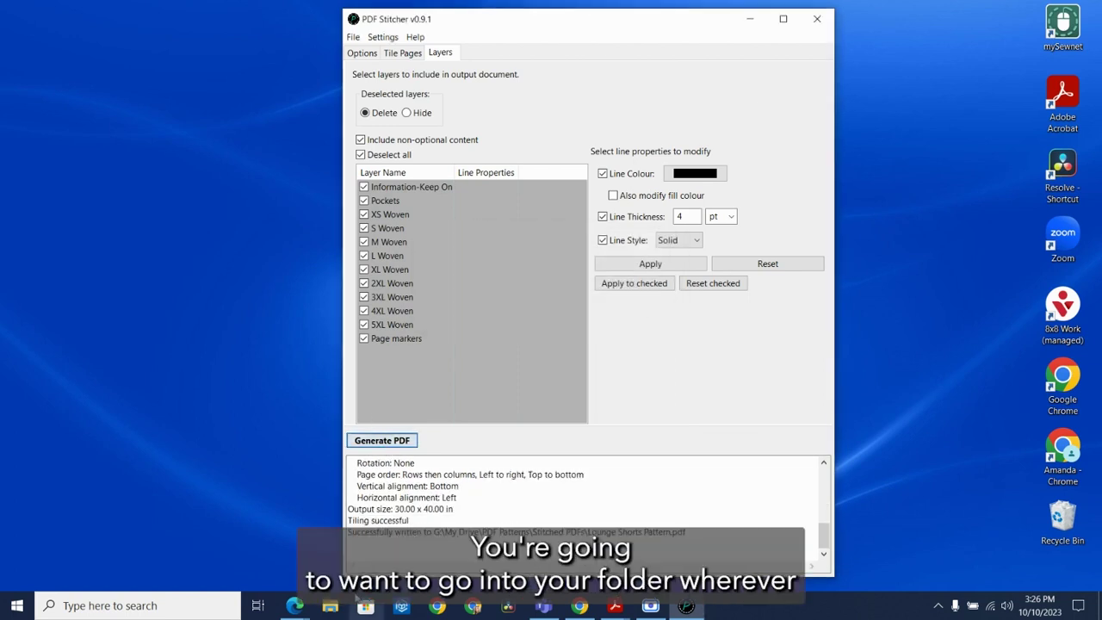
- Open Lounge Shorts Pattern from the Stitched PDFs folder in File Explorer and examine the tiled pattern pieces
click(330, 608)
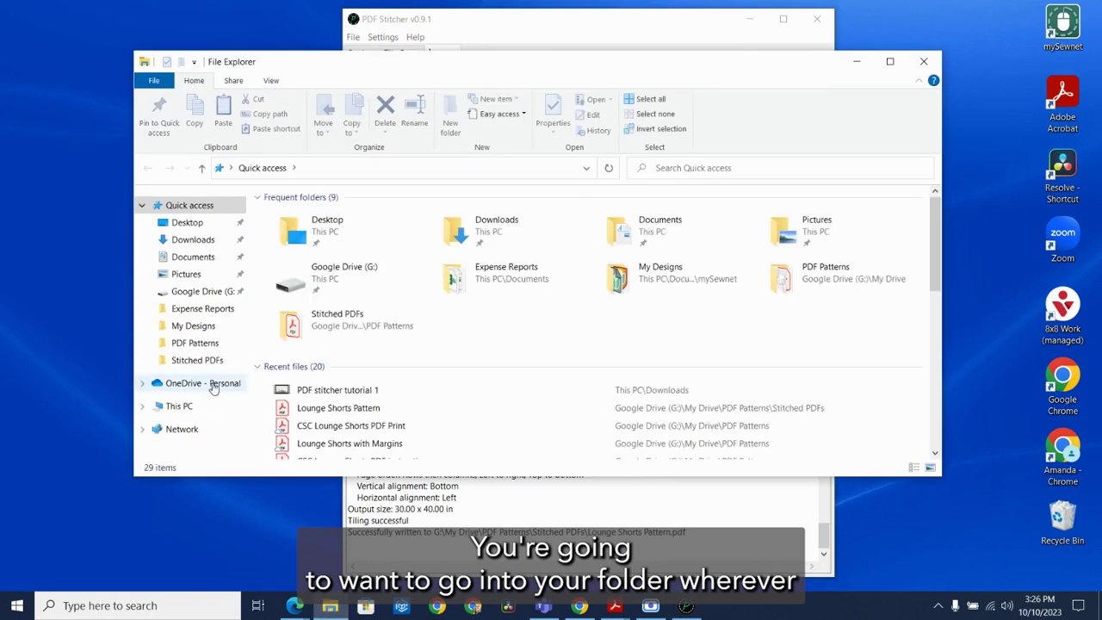
click(191, 360)
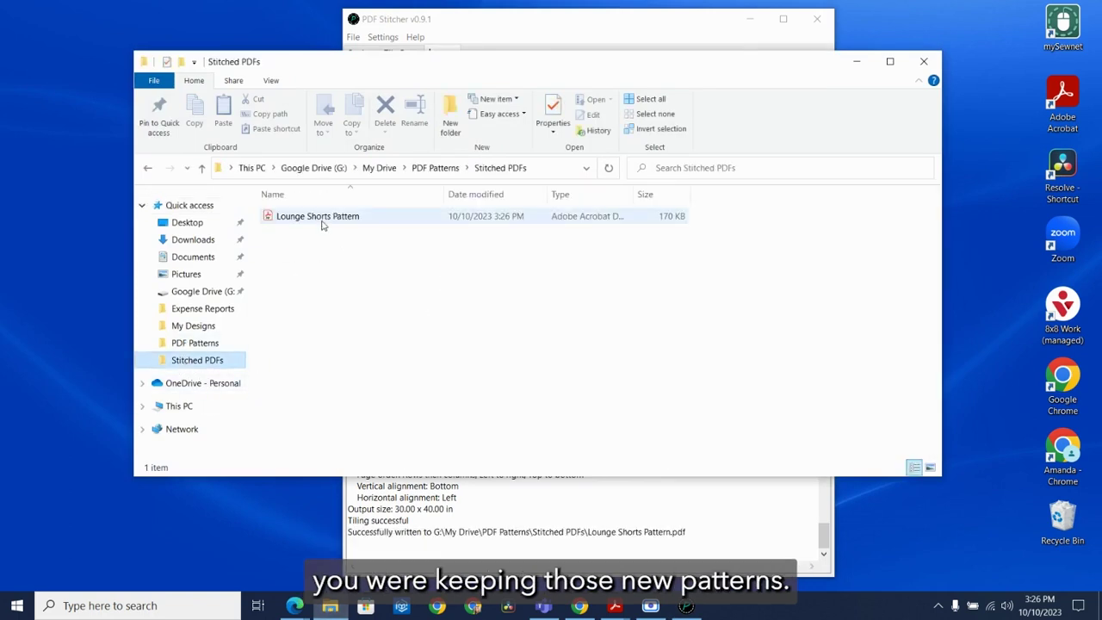
double_click(323, 220)
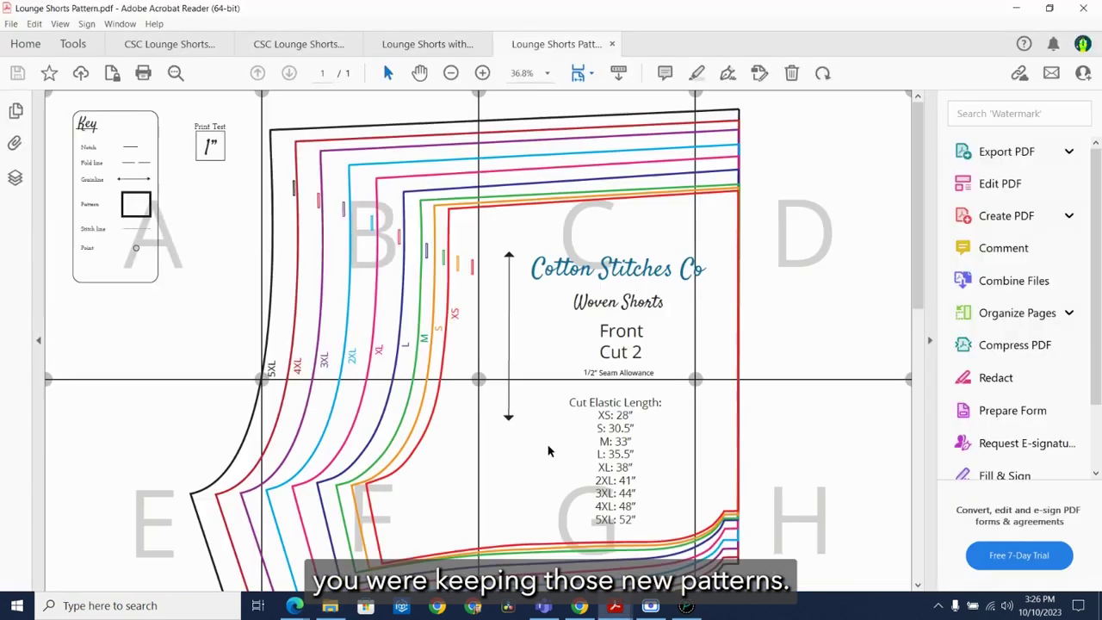
scroll(177, 349, down, 4)
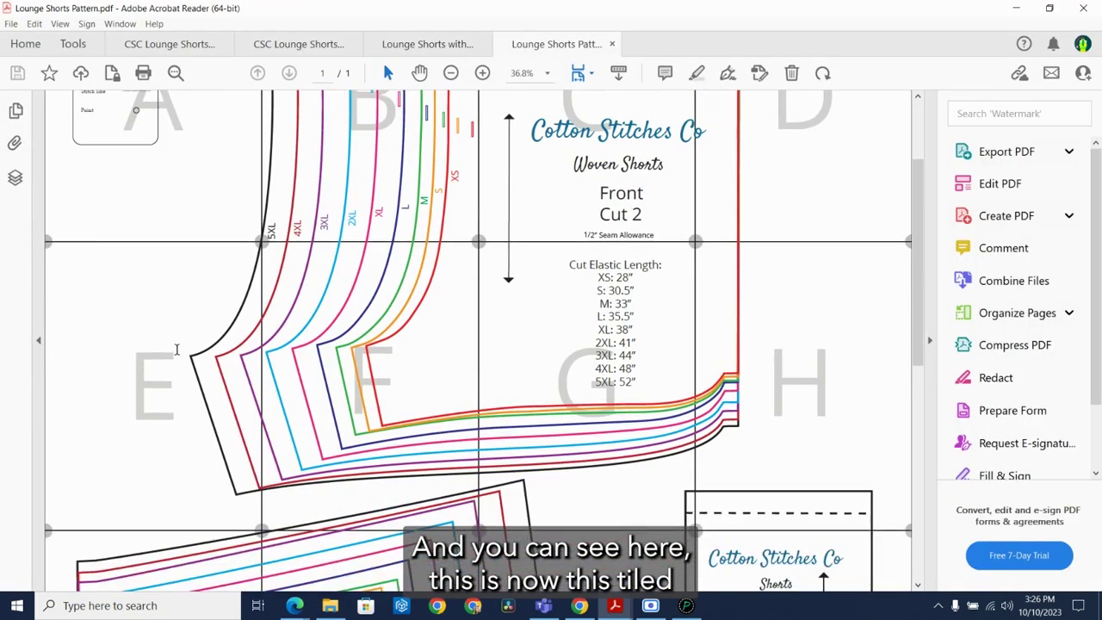
scroll(176, 349, up, 5)
scroll(185, 372, down, 4)
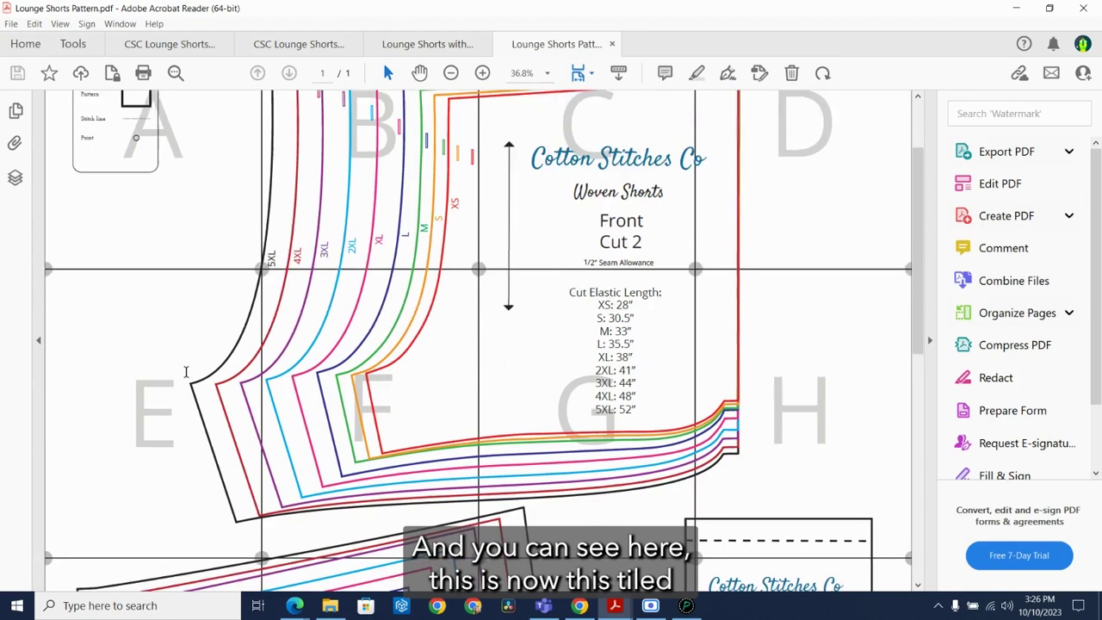
scroll(185, 372, down, 13)
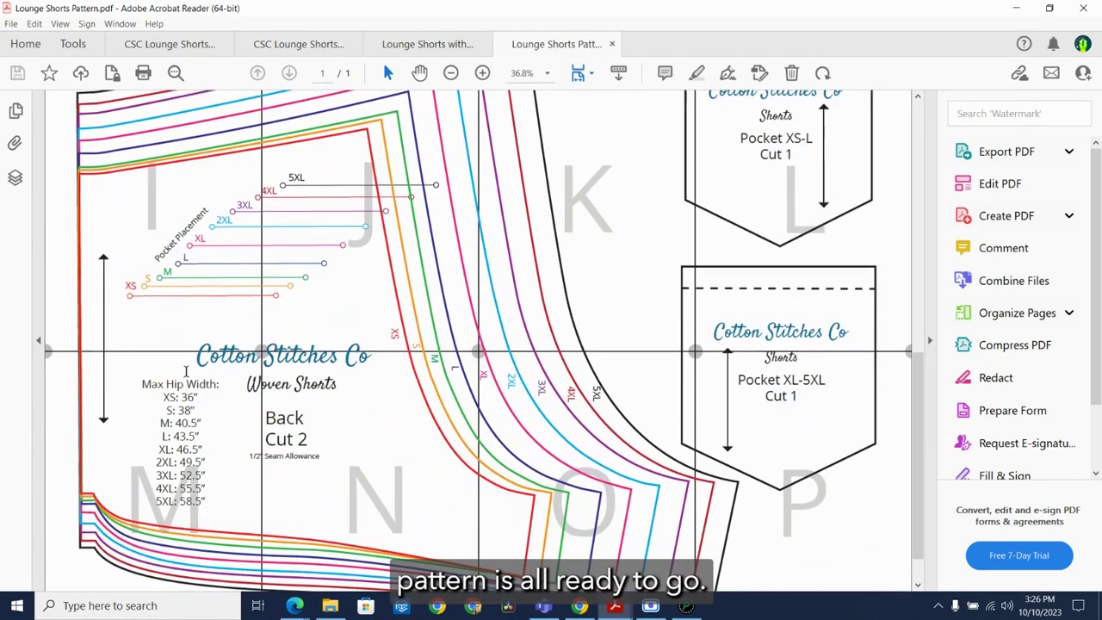
- Compare the original multi-page CSC Lounge Shorts PDF Print with the stitched Lounge Shorts Pattern in Acrobat Reader
scroll(185, 372, up, 15)
click(297, 45)
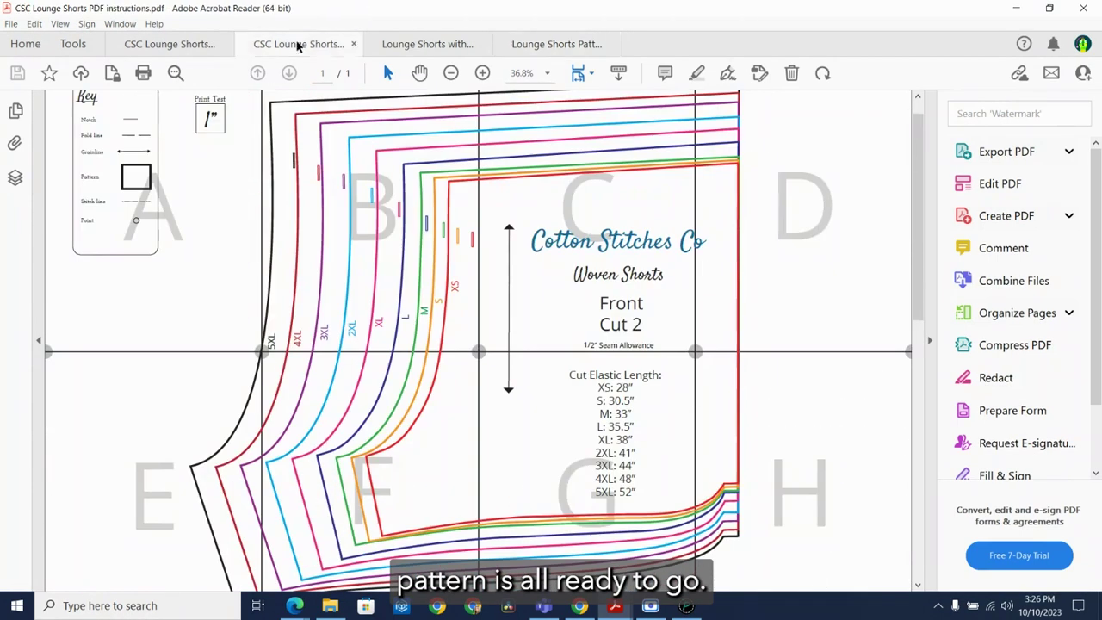
click(138, 44)
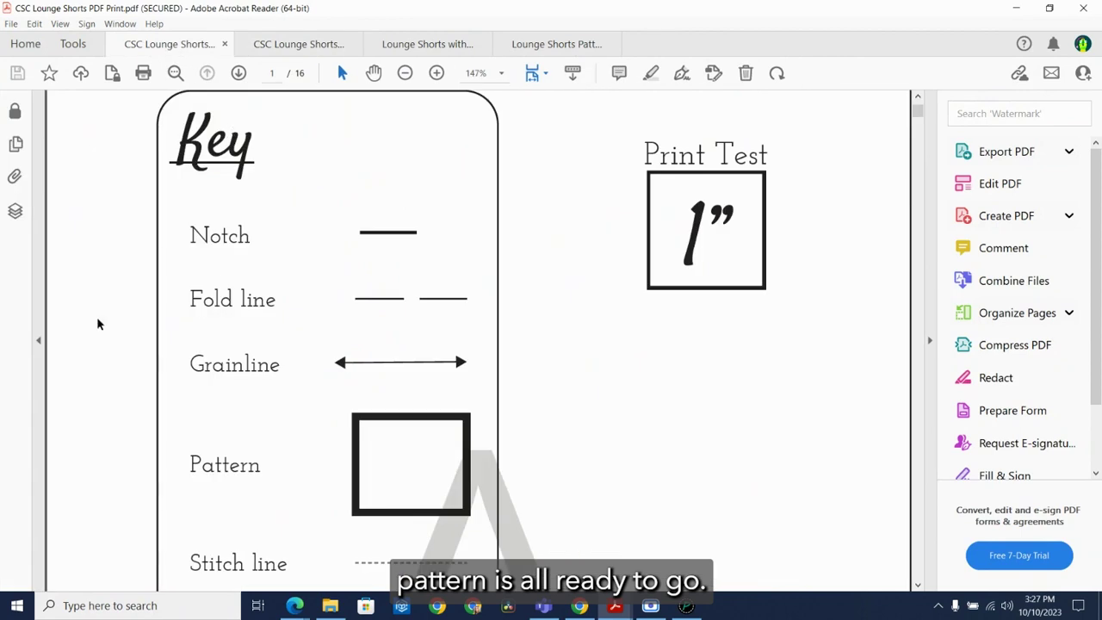
scroll(490, 298, down, 15)
scroll(487, 284, up, 3)
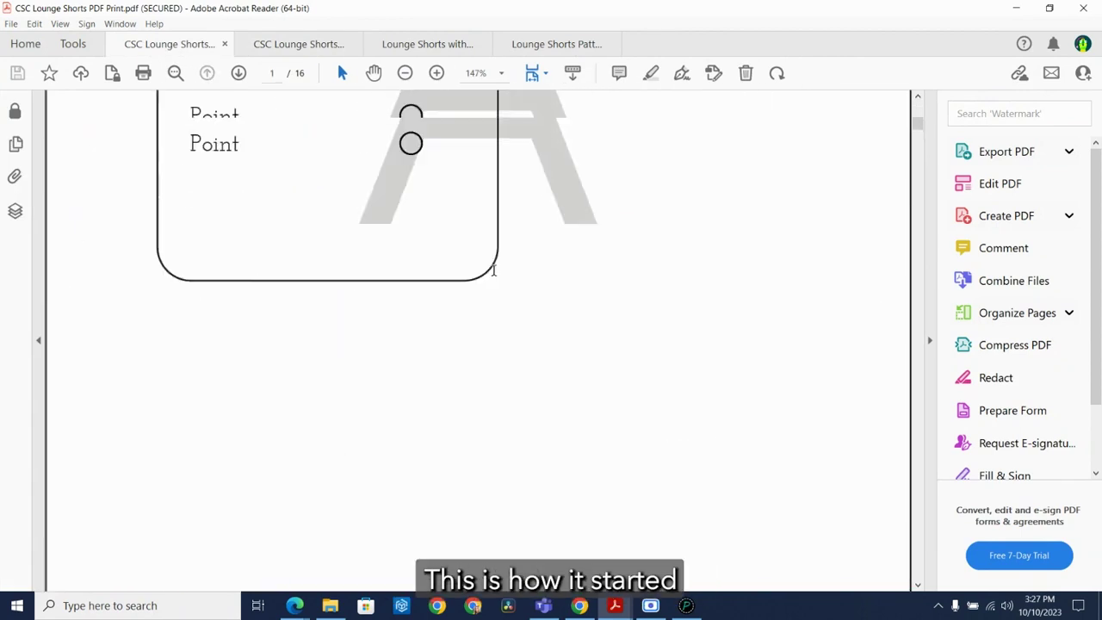
click(554, 44)
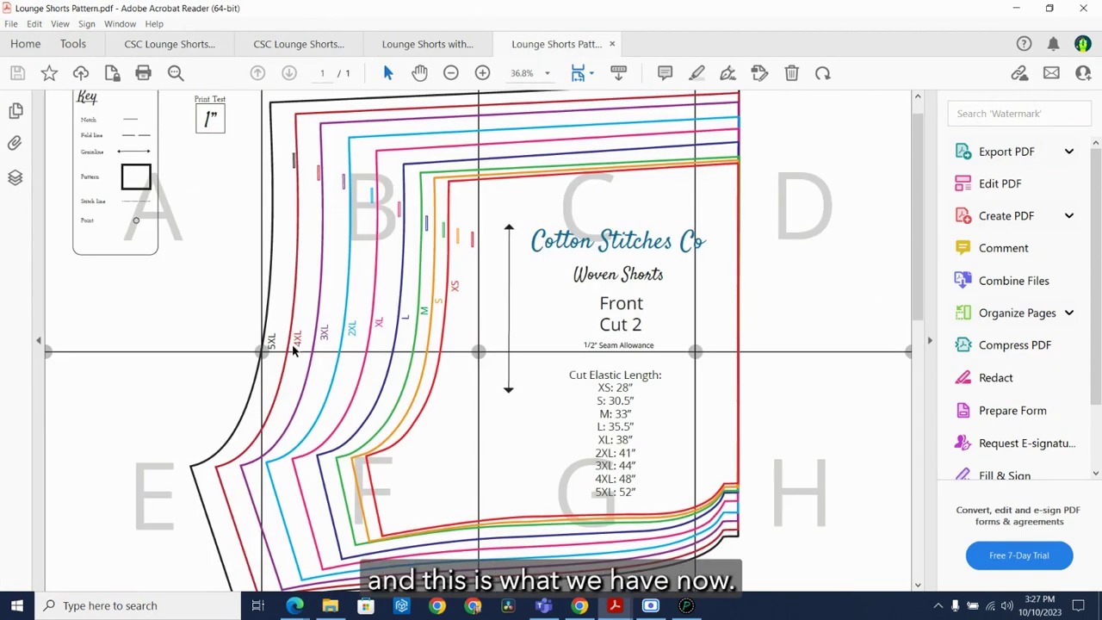
scroll(292, 349, down, 4)
scroll(295, 345, up, 5)
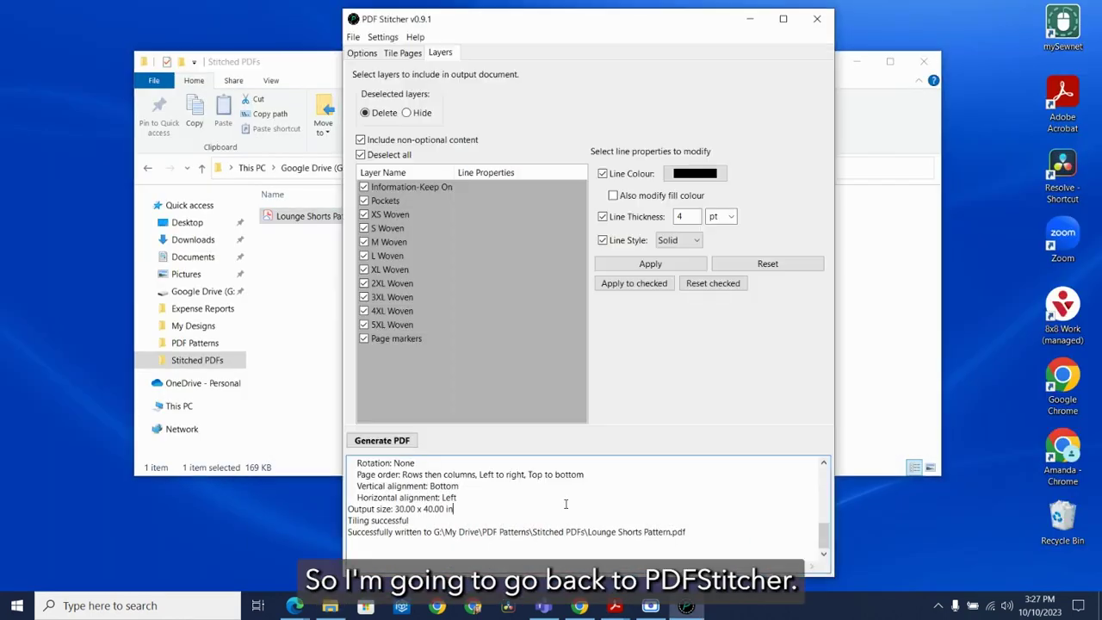
- Return to PDF Stitcher and set the output file to Lounge Shorts Pattern 2 in the Stitched PDFs folder
click(766, 29)
click(858, 61)
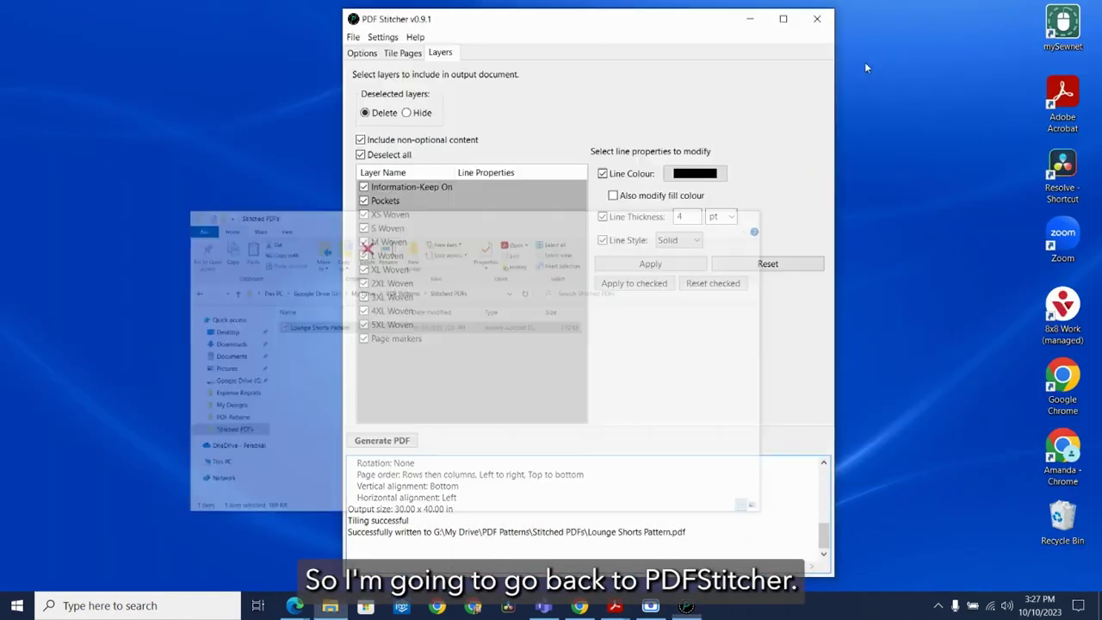
click(362, 53)
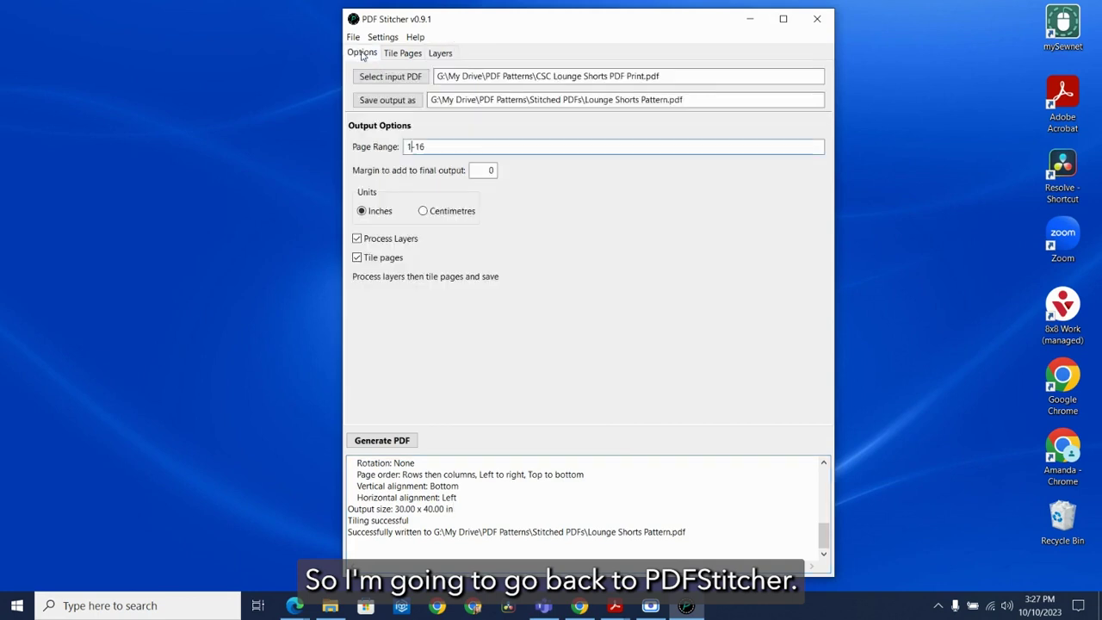
click(439, 100)
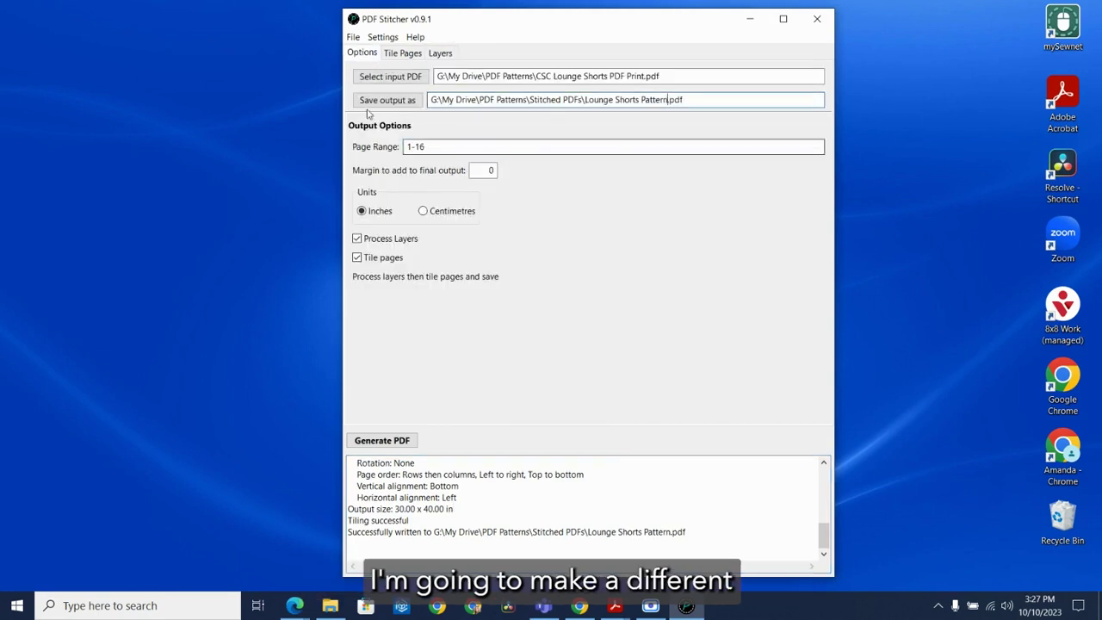
click(388, 101)
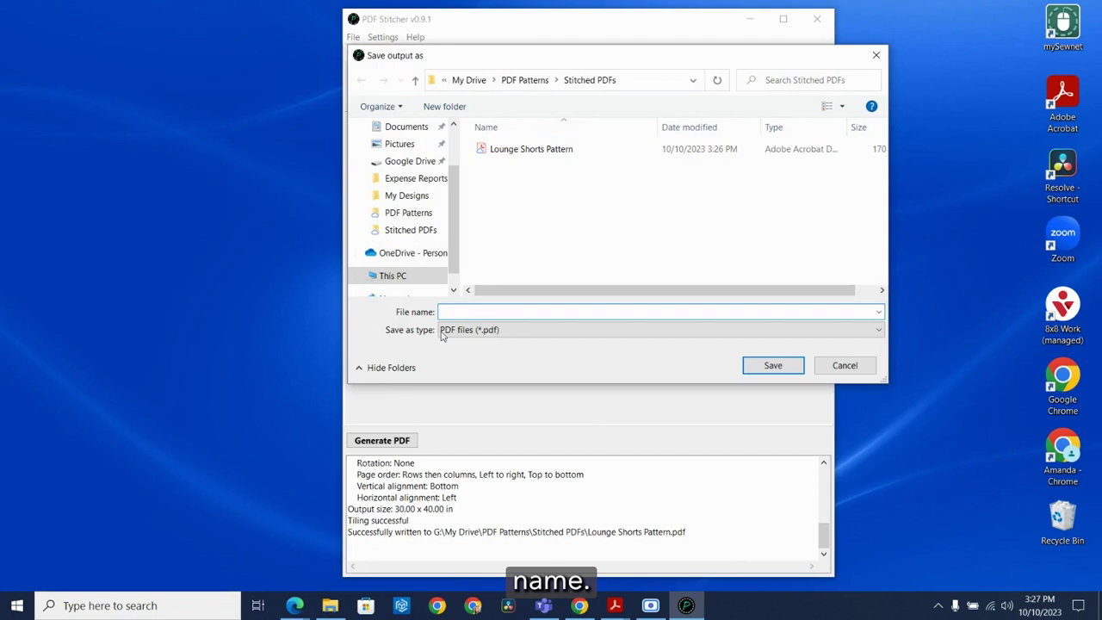
text(Lounge Shorts)
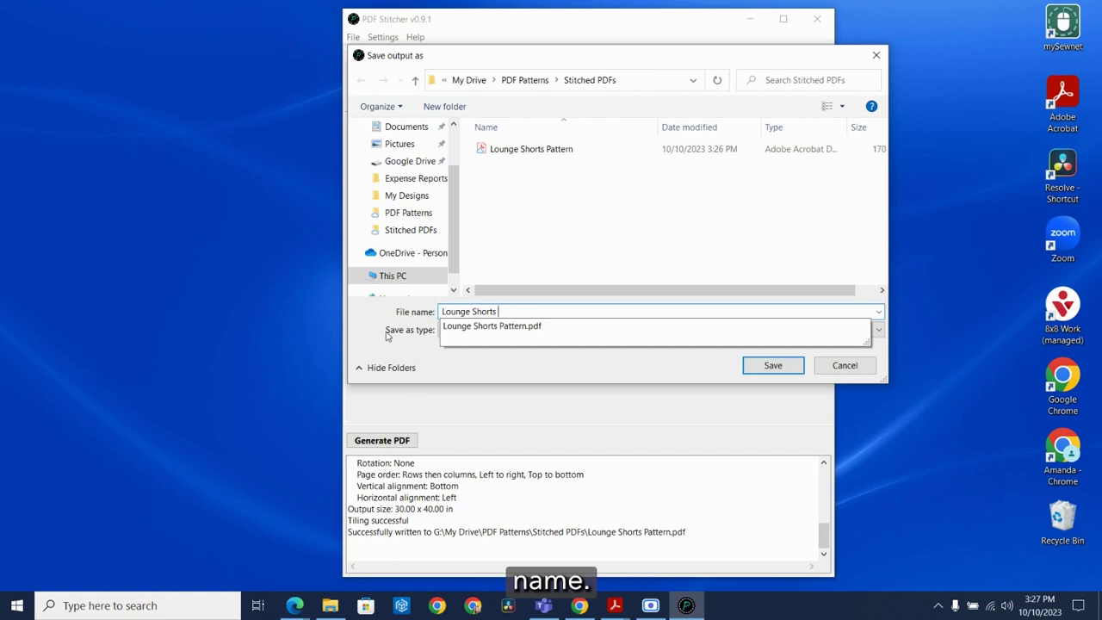
text(Pattern 2)
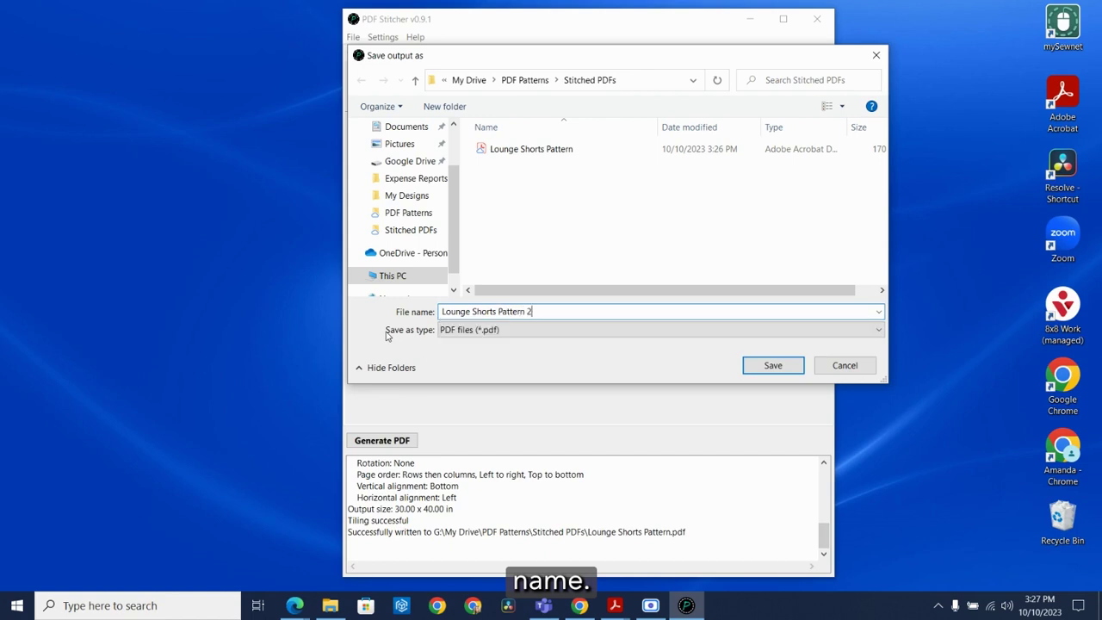
click(773, 365)
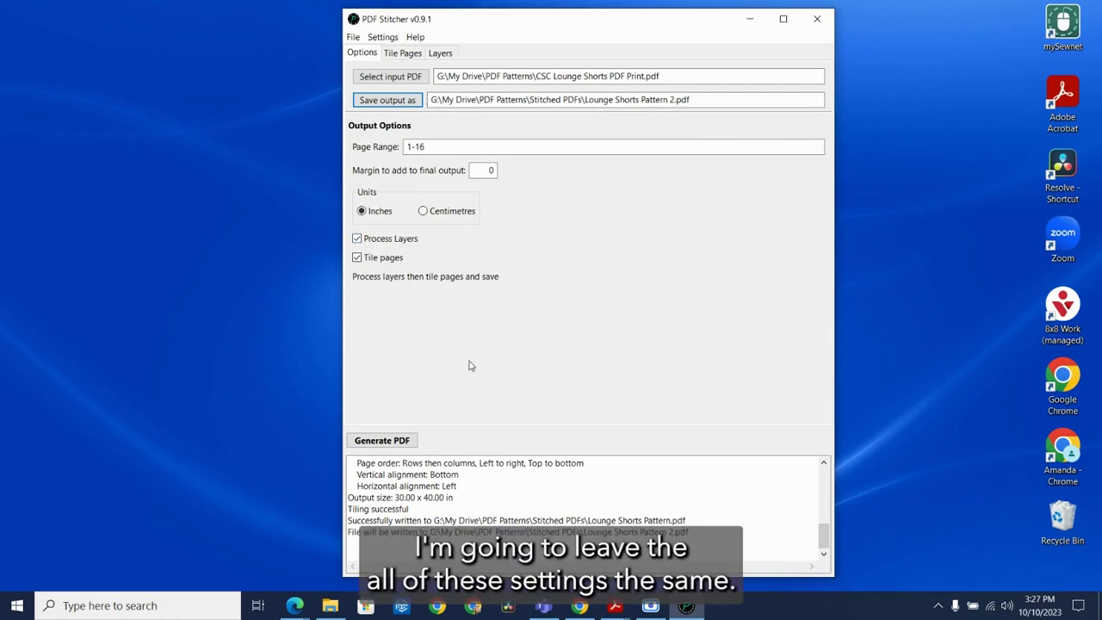
- Uncheck the Information-Keep On and Page markers layers, and apply black 4 pt solid lines to the checked layers
click(403, 55)
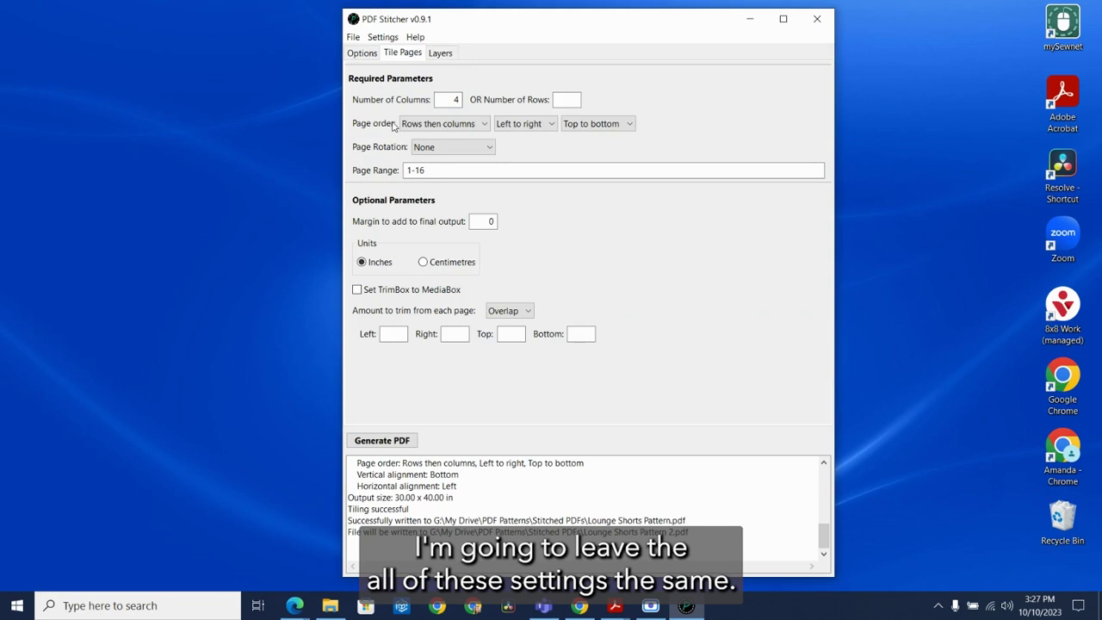
click(439, 55)
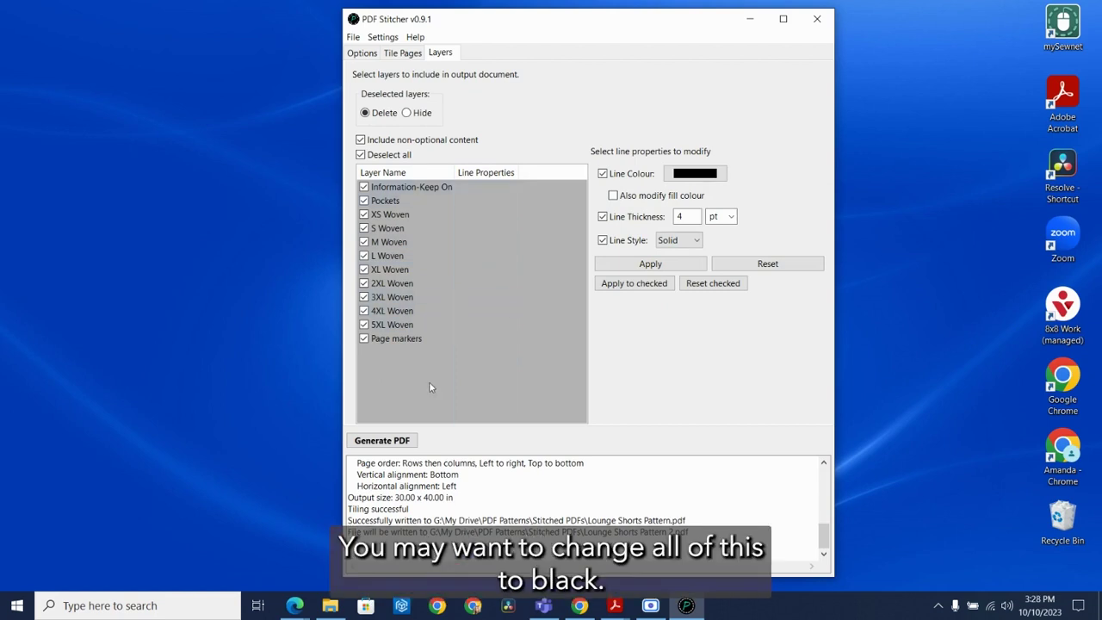
click(364, 187)
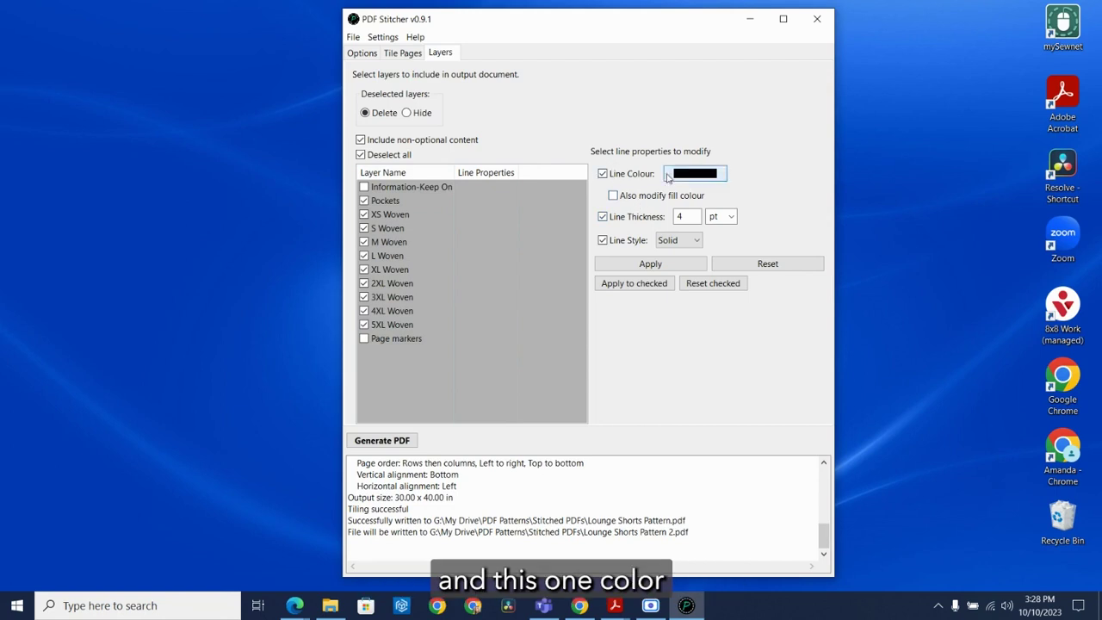
click(701, 174)
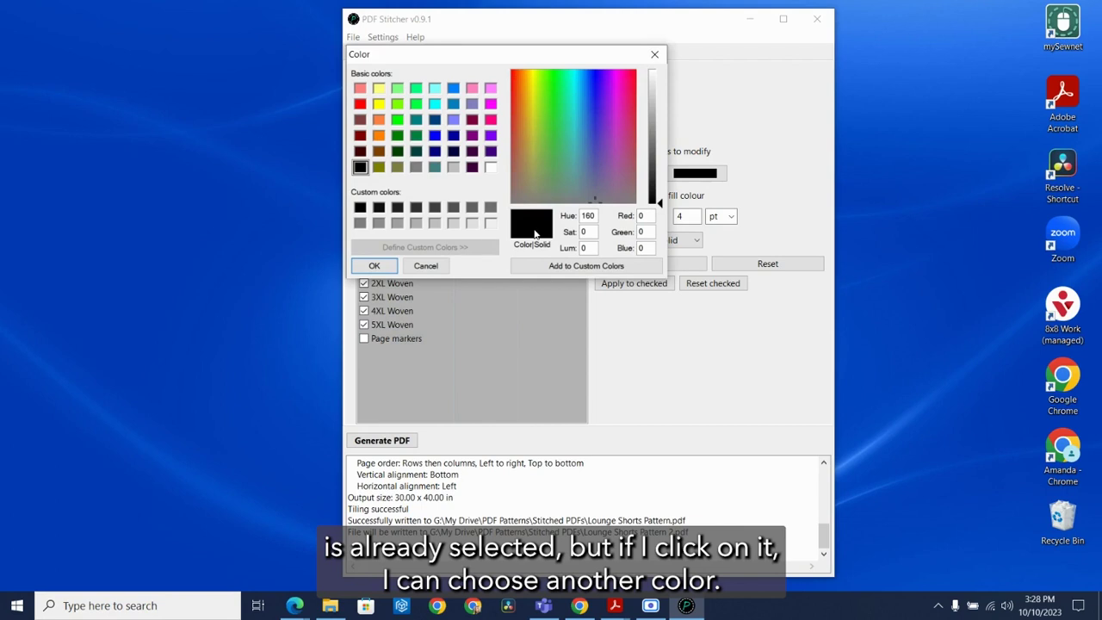
click(656, 55)
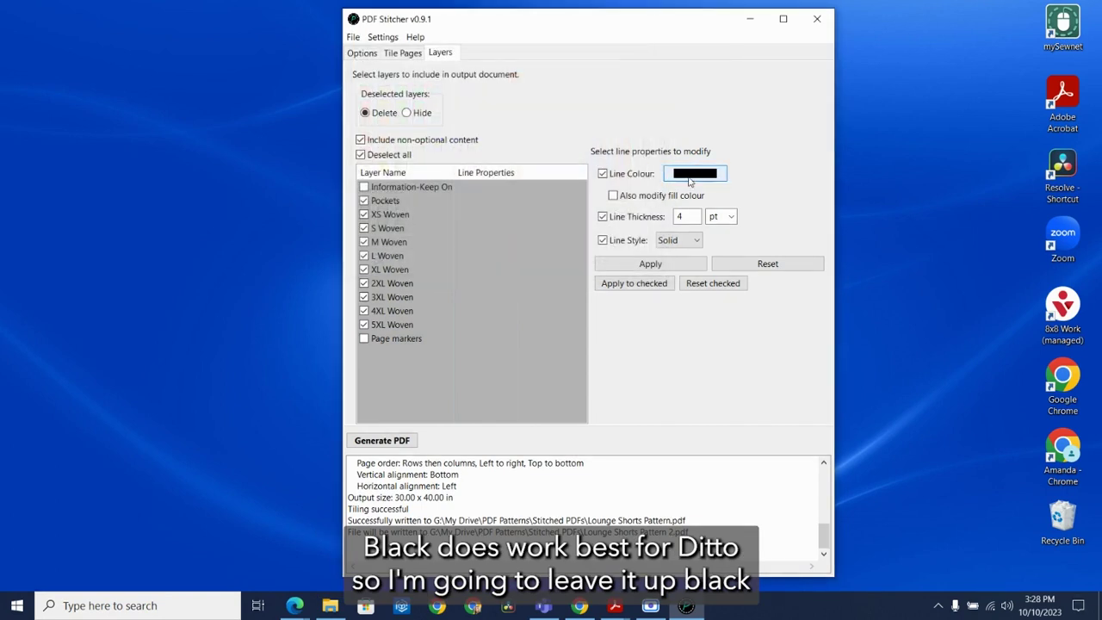
click(637, 288)
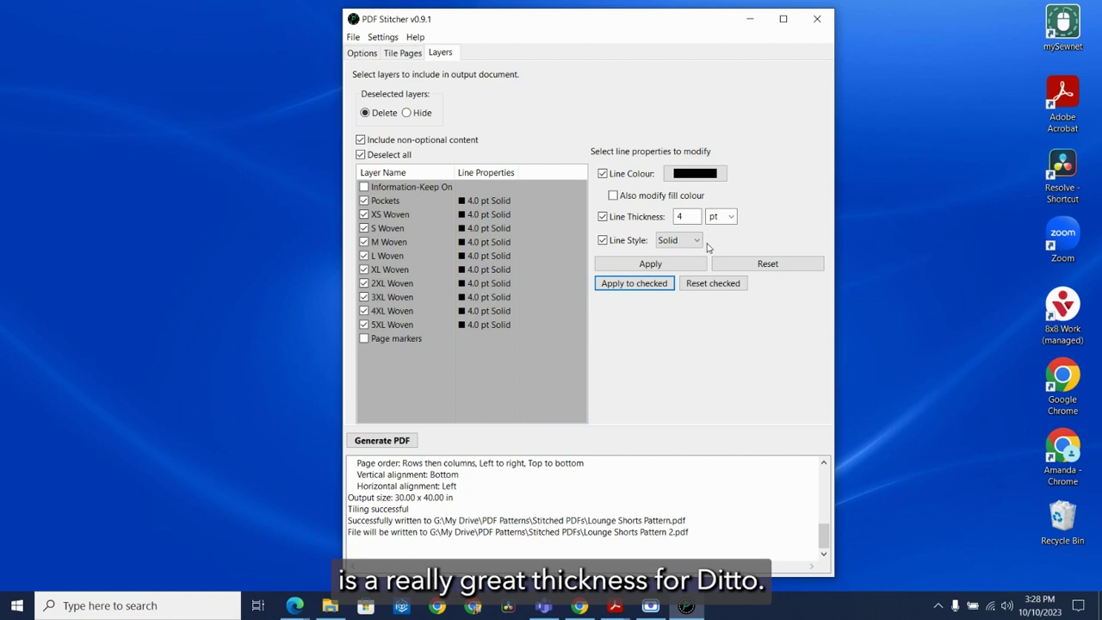
- Apply a custom line colour with hue 160, saturation 217 and luminance 0 to the M Woven layer only
click(485, 245)
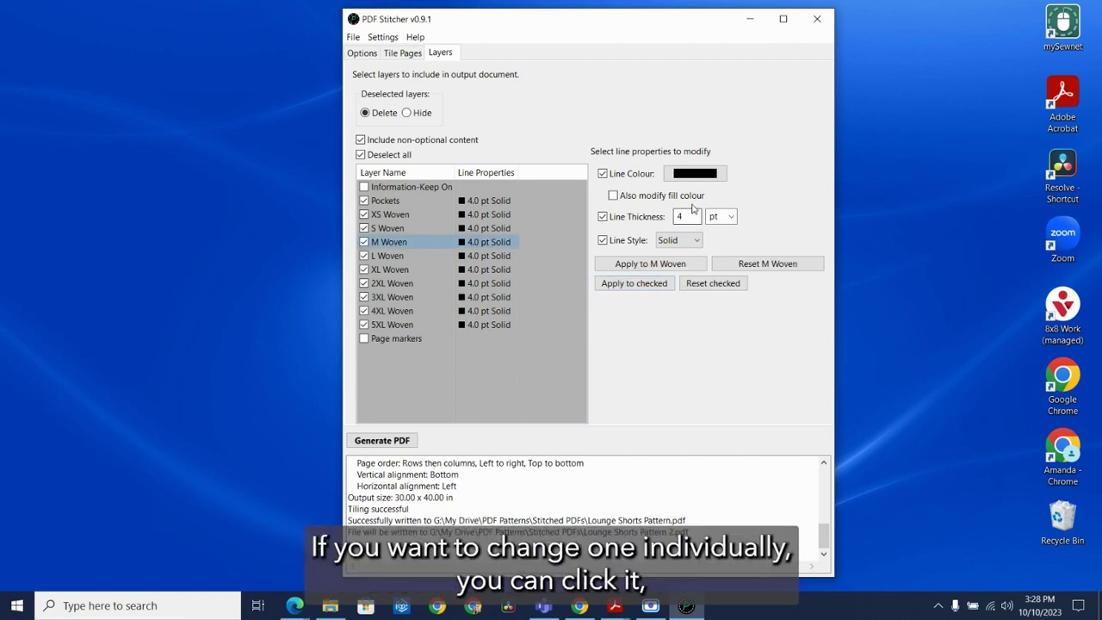
click(695, 173)
click(596, 86)
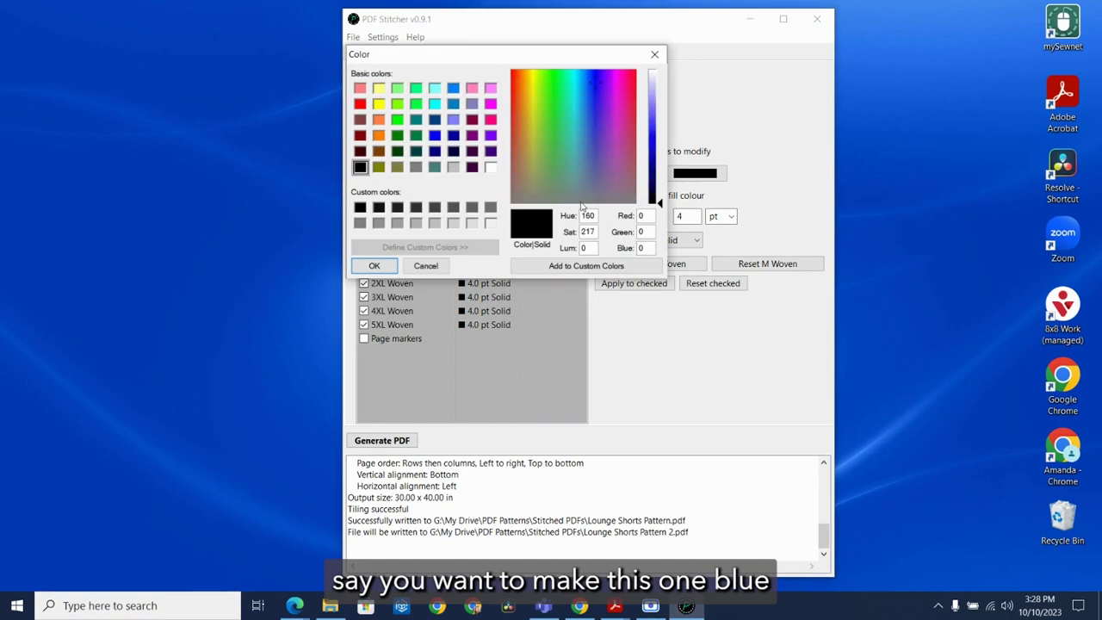
click(393, 269)
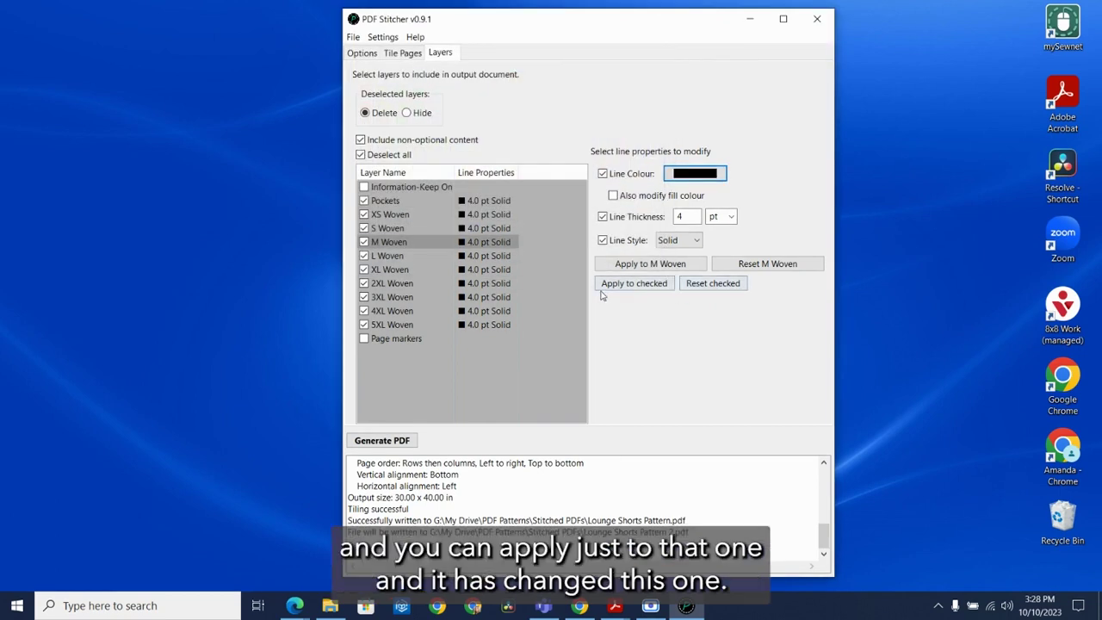
click(621, 267)
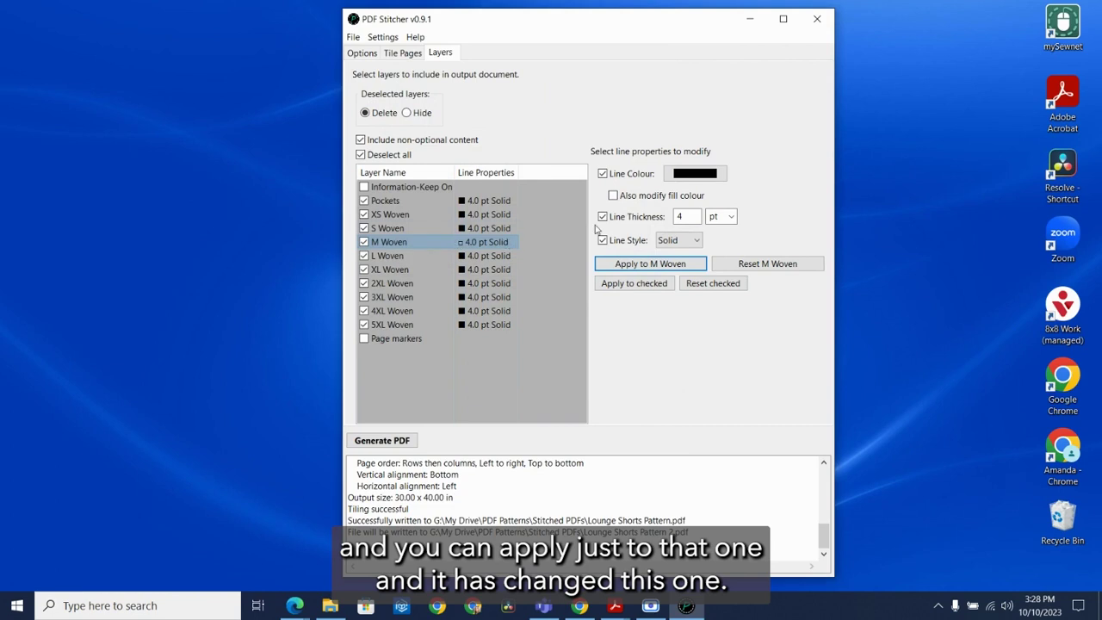
- Try a 5 pt line thickness on the M Woven layer, and set it back to 4 pt
double_click(679, 218)
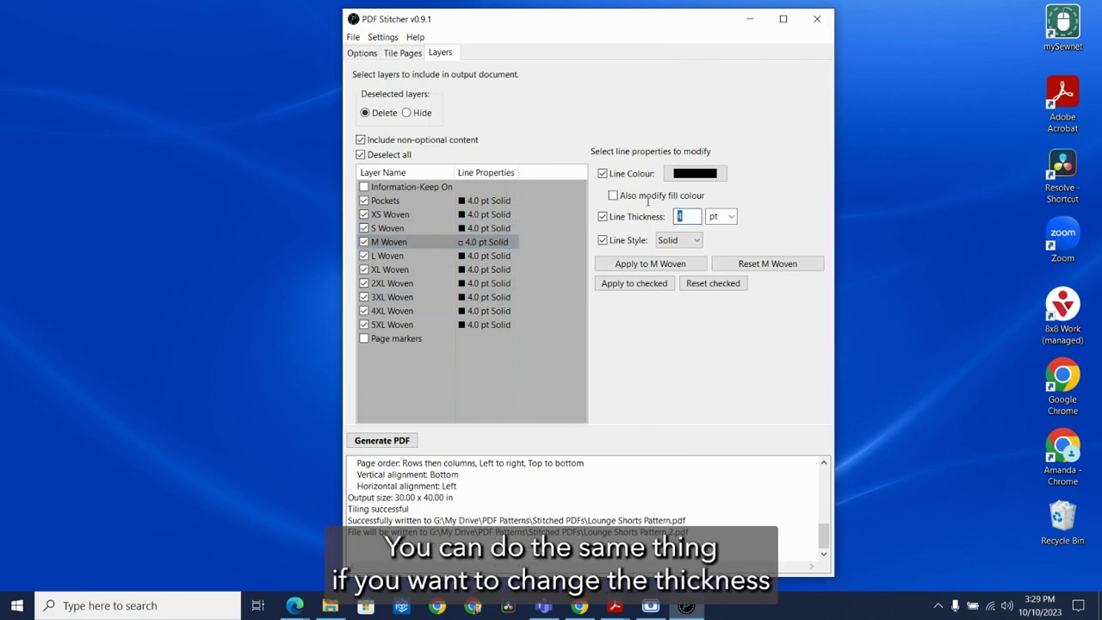
text(5)
click(649, 264)
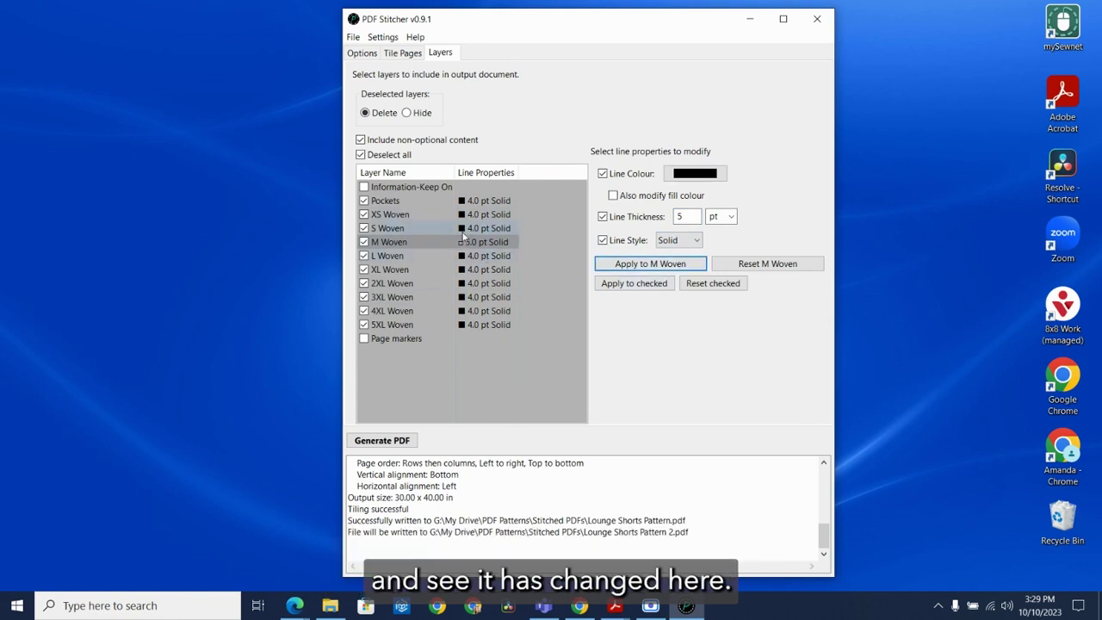
double_click(679, 216)
text(4)
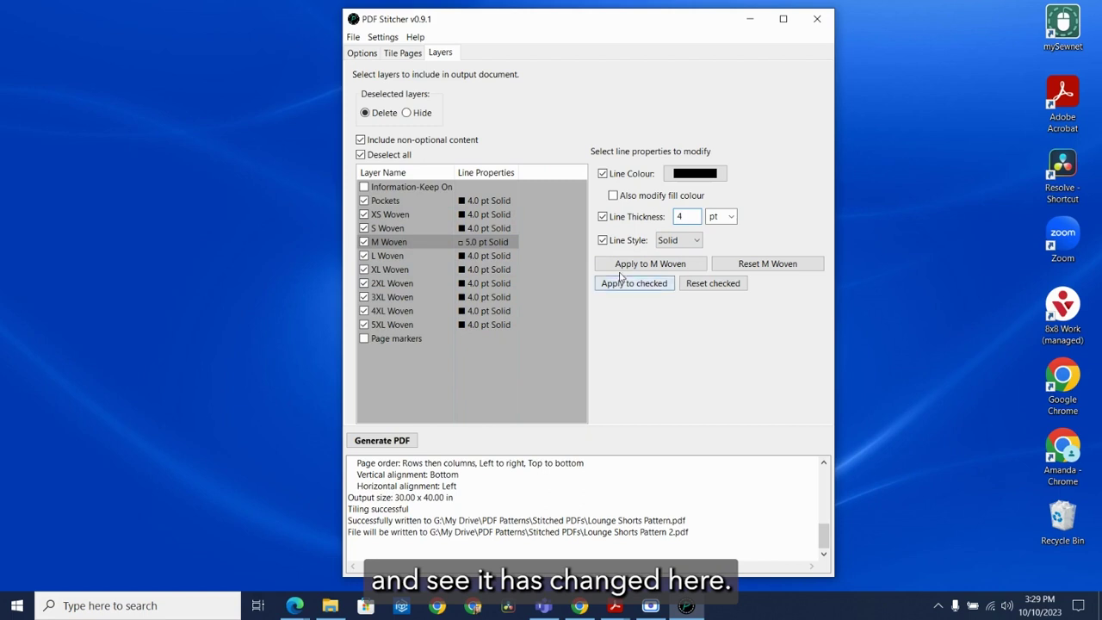
click(638, 267)
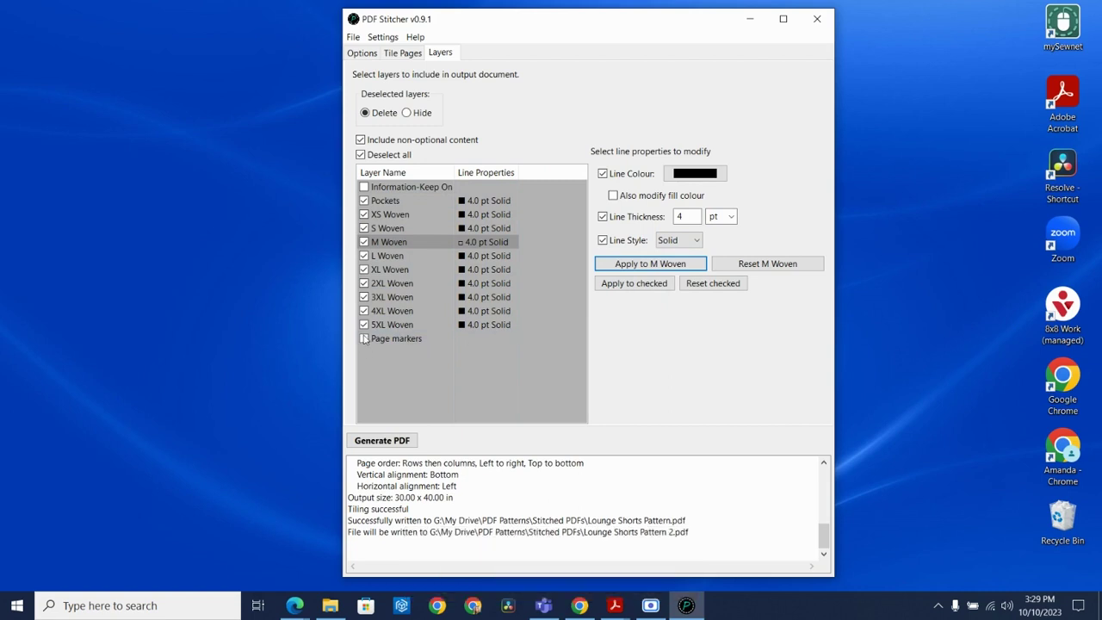
- Include the Information-Keep On and Page markers layers again and generate the stitched PDF
click(364, 339)
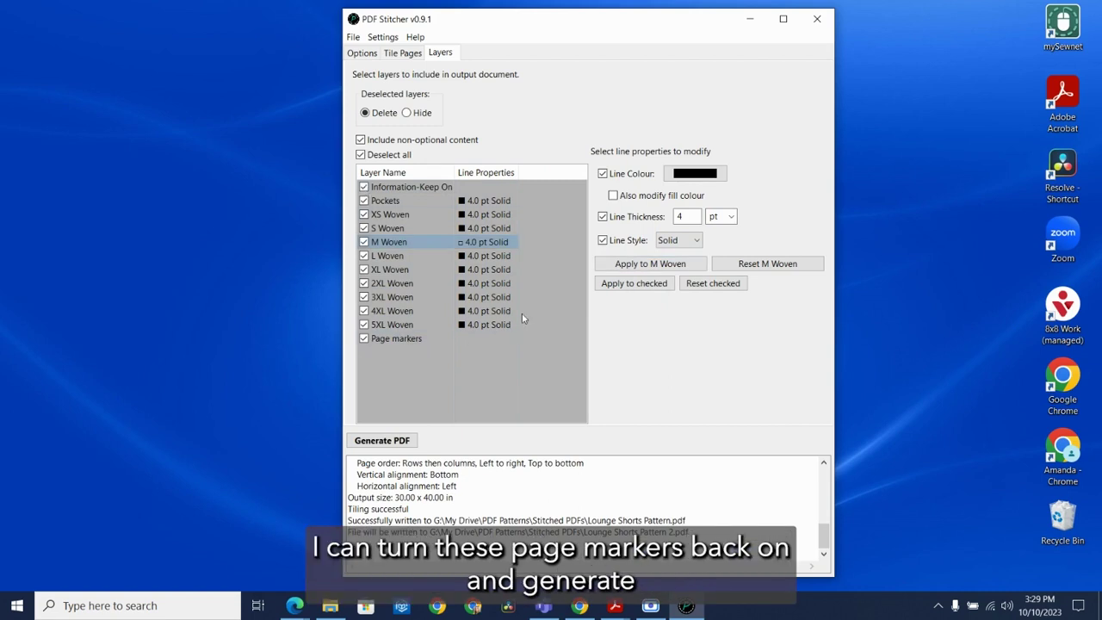
click(382, 440)
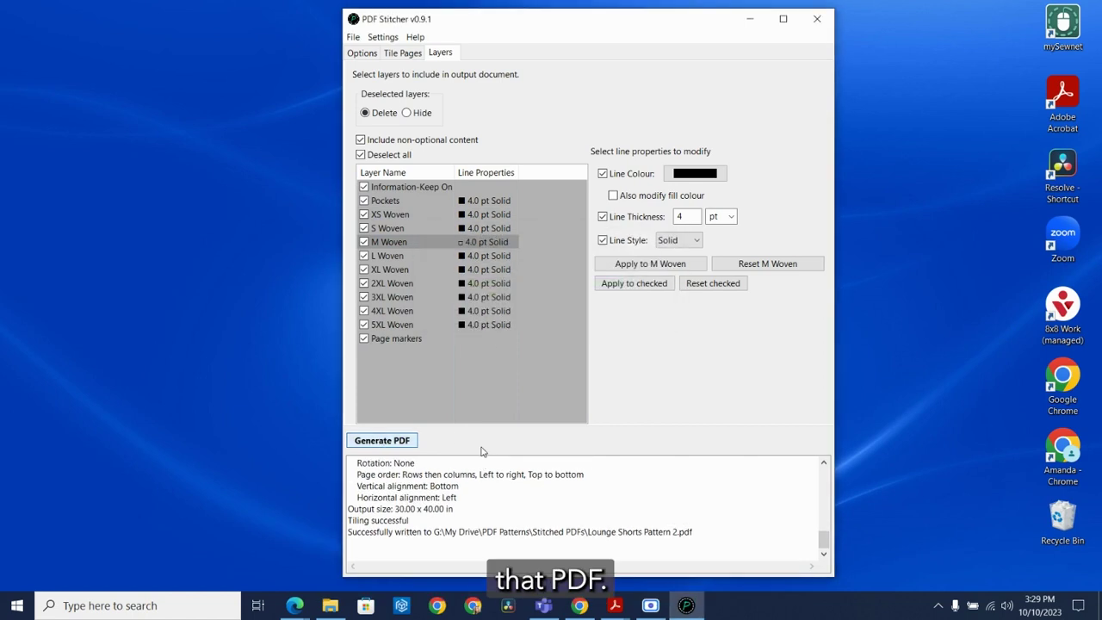
- Open Lounge Shorts Pattern 2 from the Stitched PDFs folder in File Explorer and examine the modified pattern lines
click(330, 605)
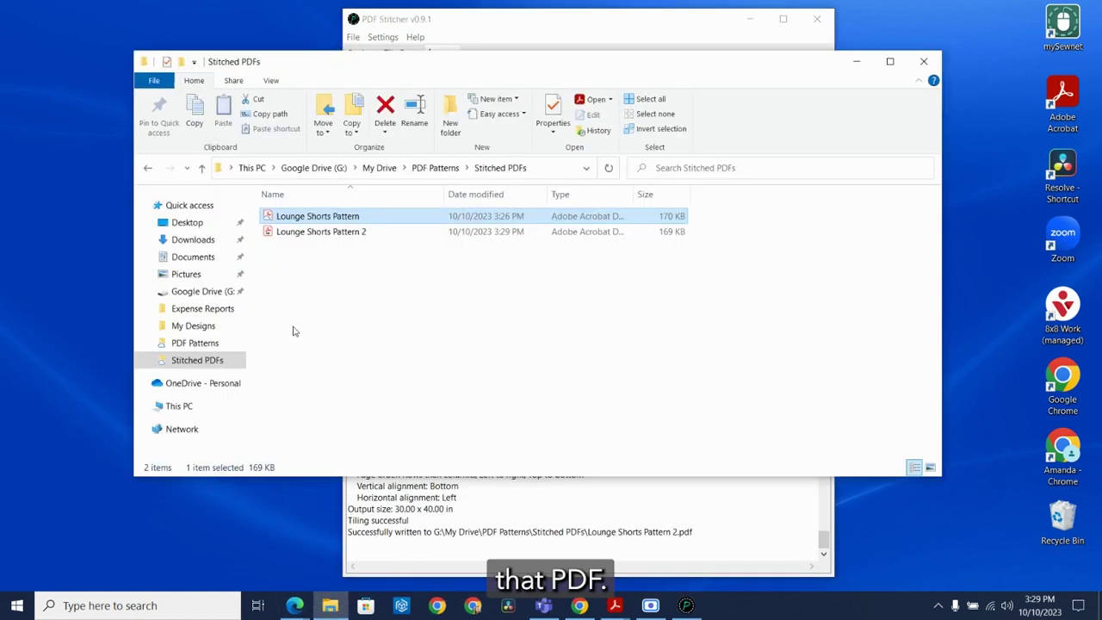
double_click(310, 235)
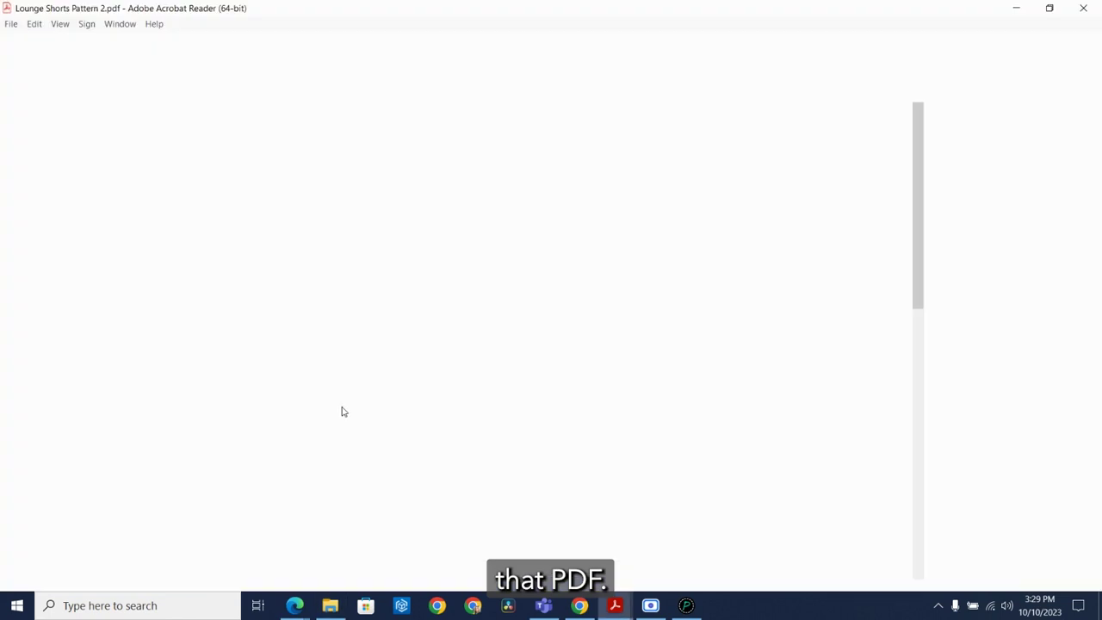
scroll(248, 280, down, 2)
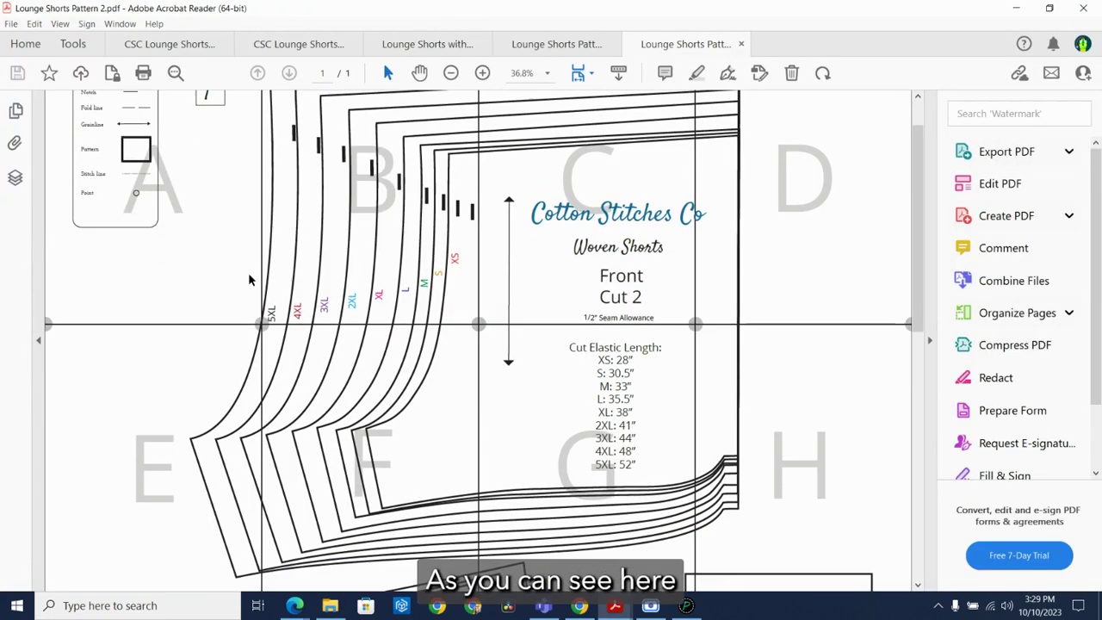
scroll(249, 284, down, 1)
scroll(258, 297, up, 2)
scroll(271, 315, down, 1)
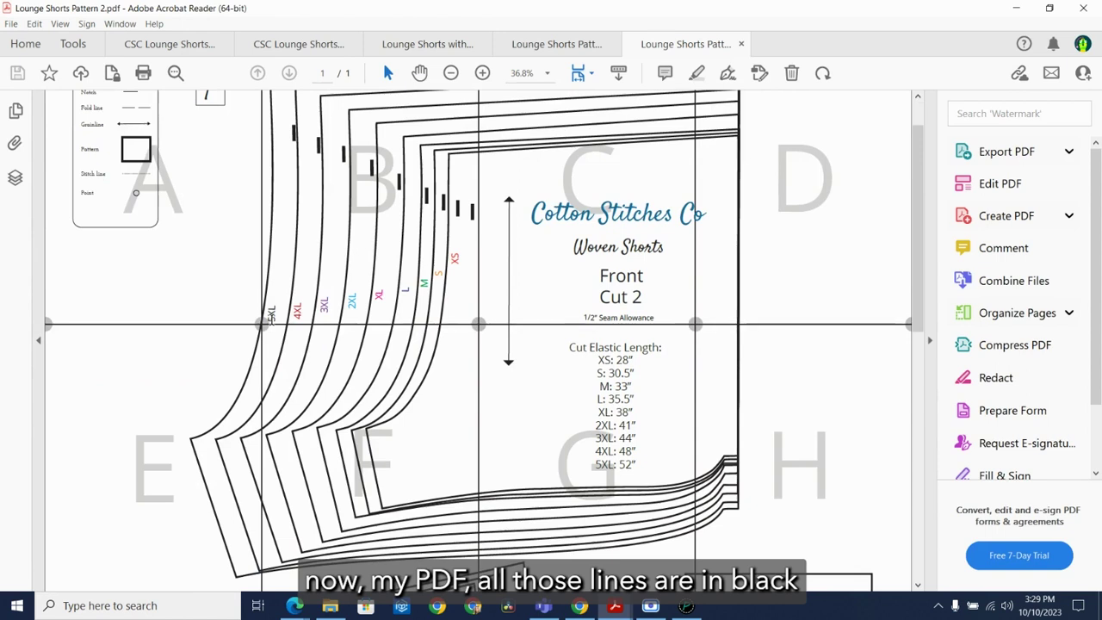
scroll(269, 317, down, 5)
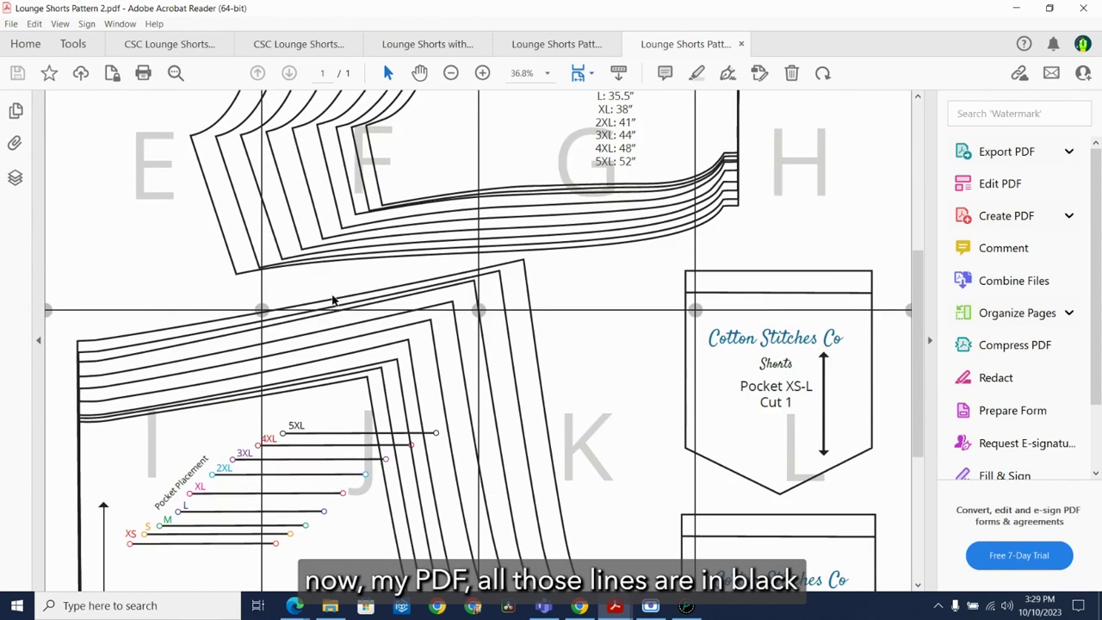
scroll(334, 300, down, 3)
scroll(343, 365, down, 2)
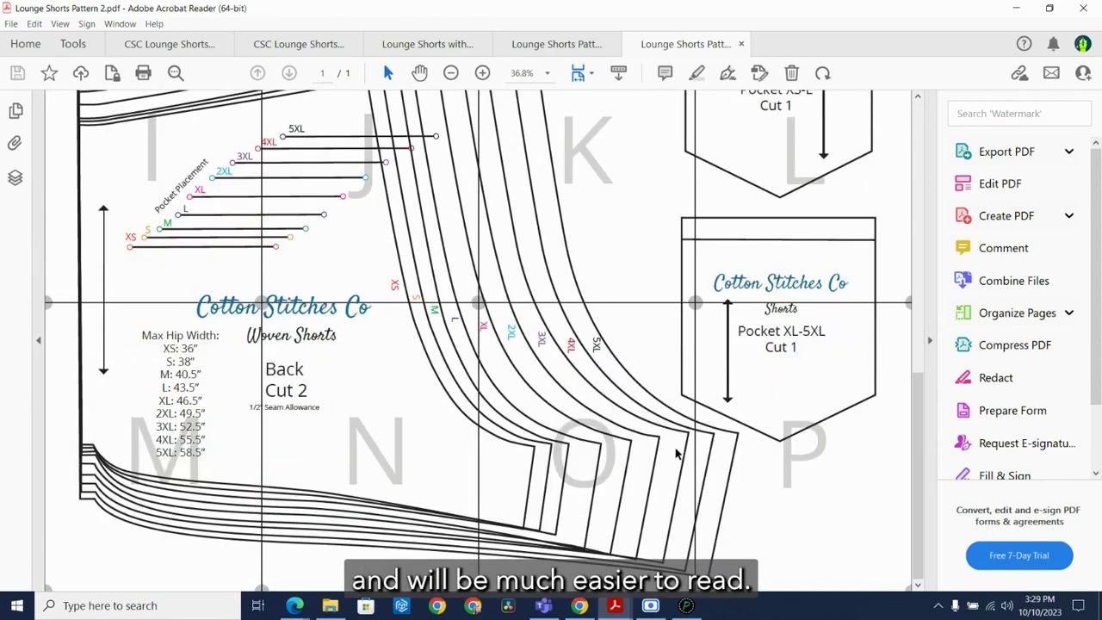
scroll(432, 370, up, 8)
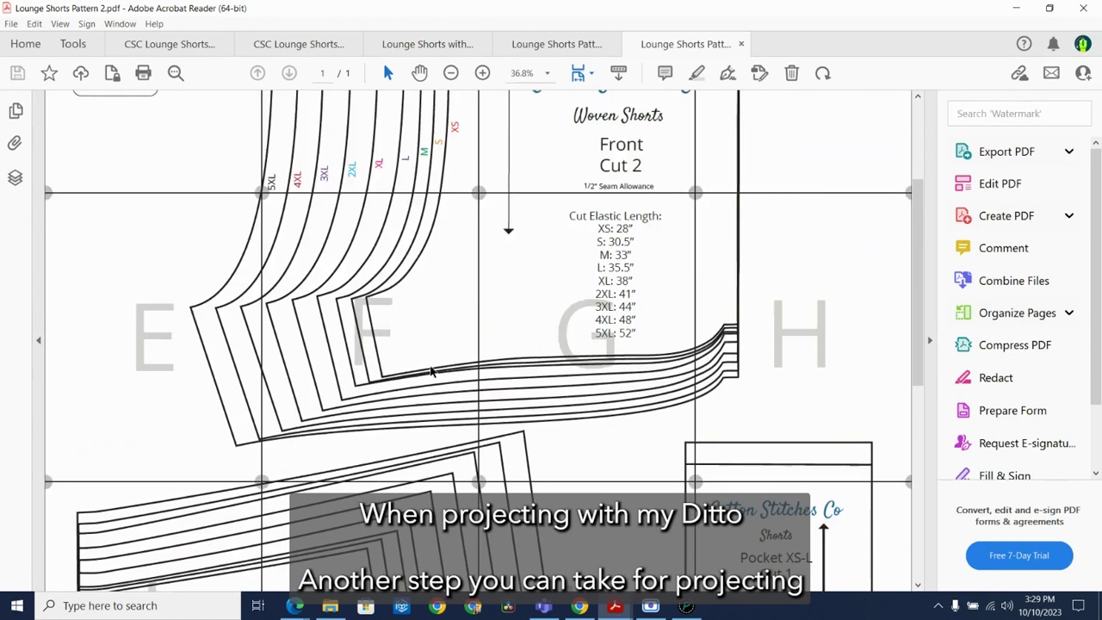
- Switch to PDF Stitcher and change the output file name to Lounge Shorts Pattern 3.pdf in the Stitched PDFs folder
scroll(432, 370, up, 3)
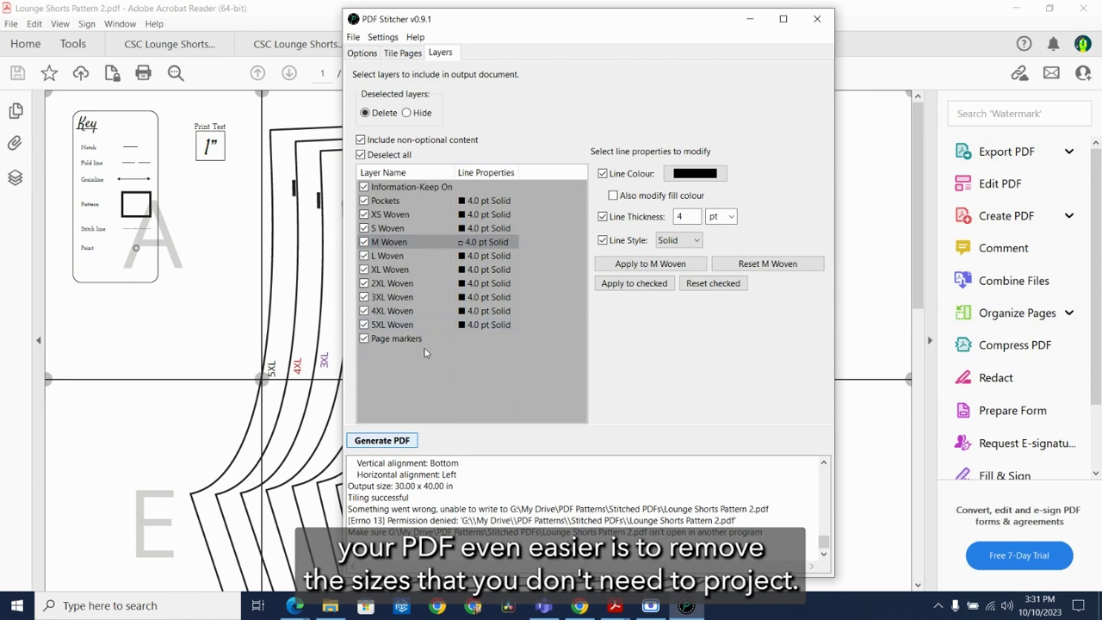
click(363, 53)
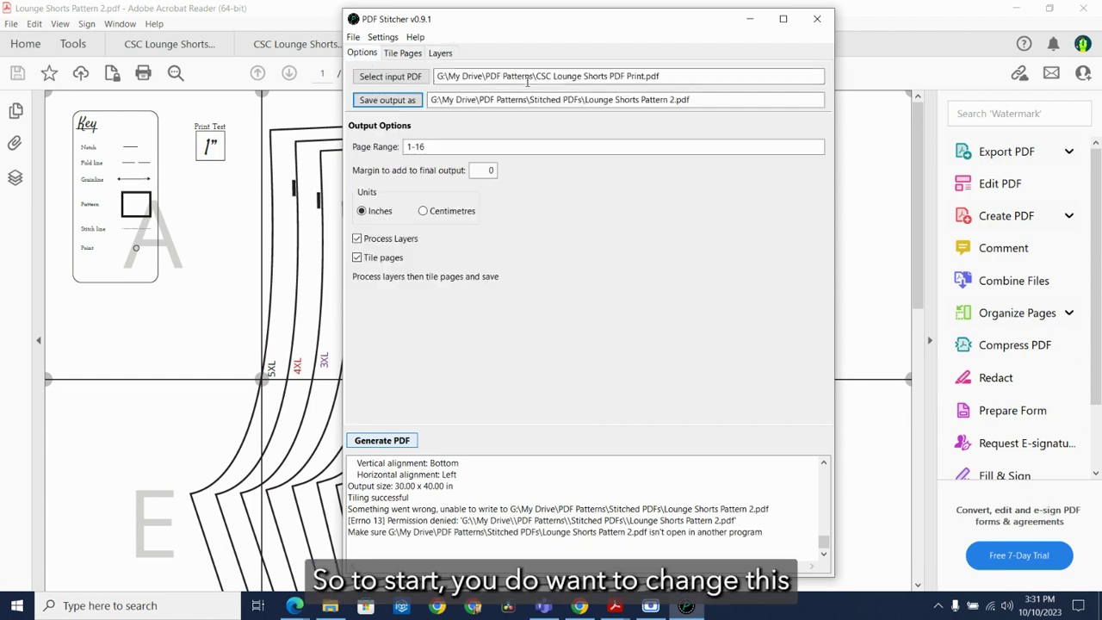
double_click(673, 99)
text(3)
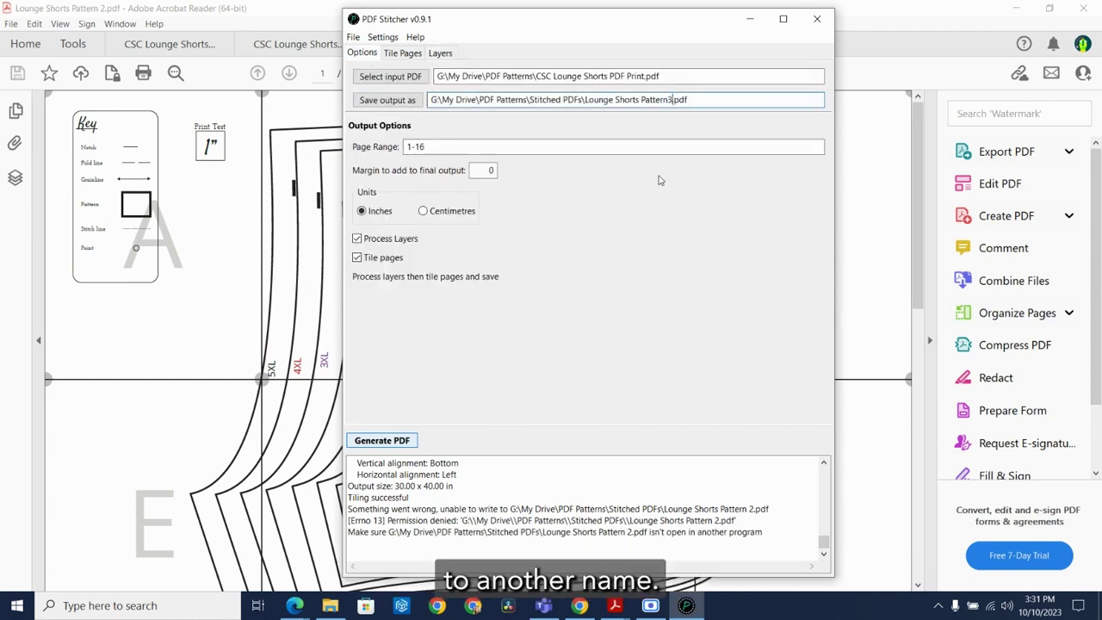
- Exclude the Page markers layer and every size layer except M Woven and L Woven, and generate the PDF
click(441, 52)
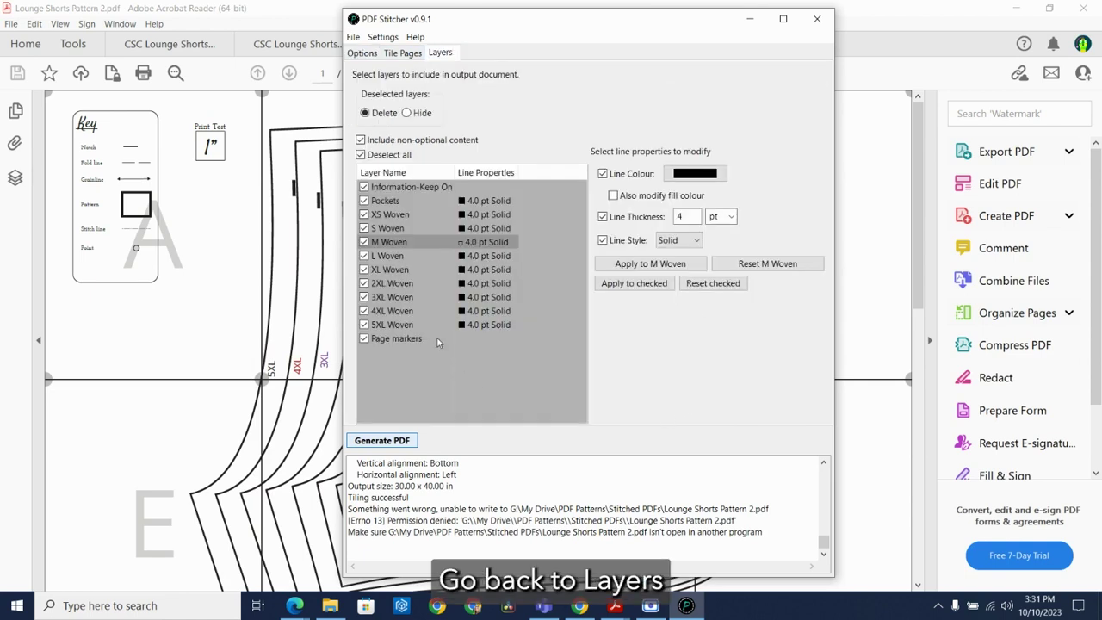
click(363, 325)
click(363, 297)
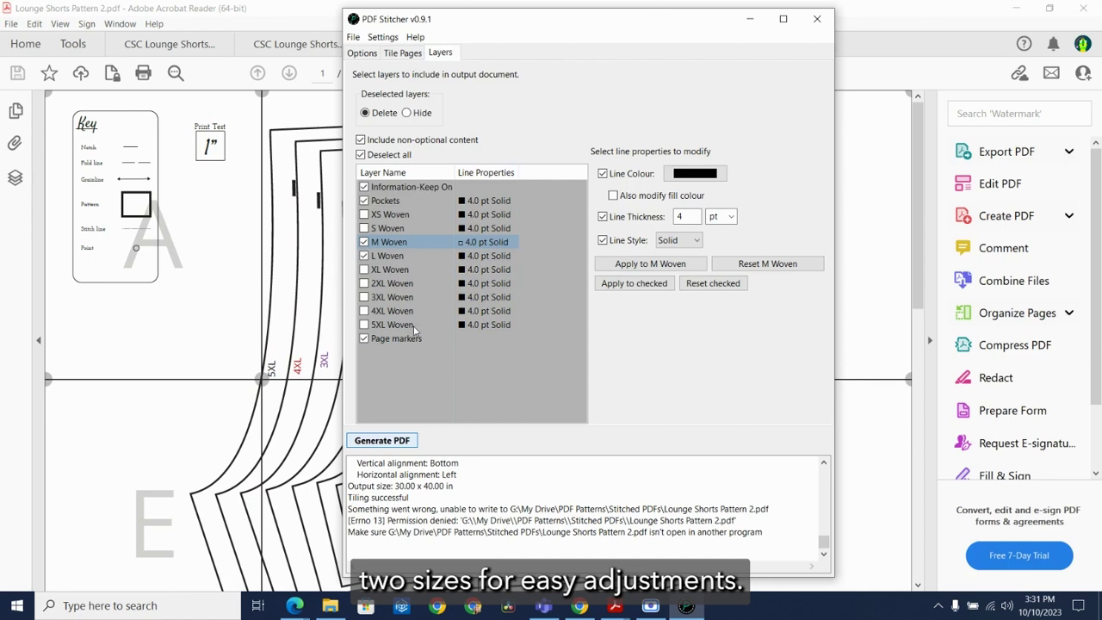
click(363, 338)
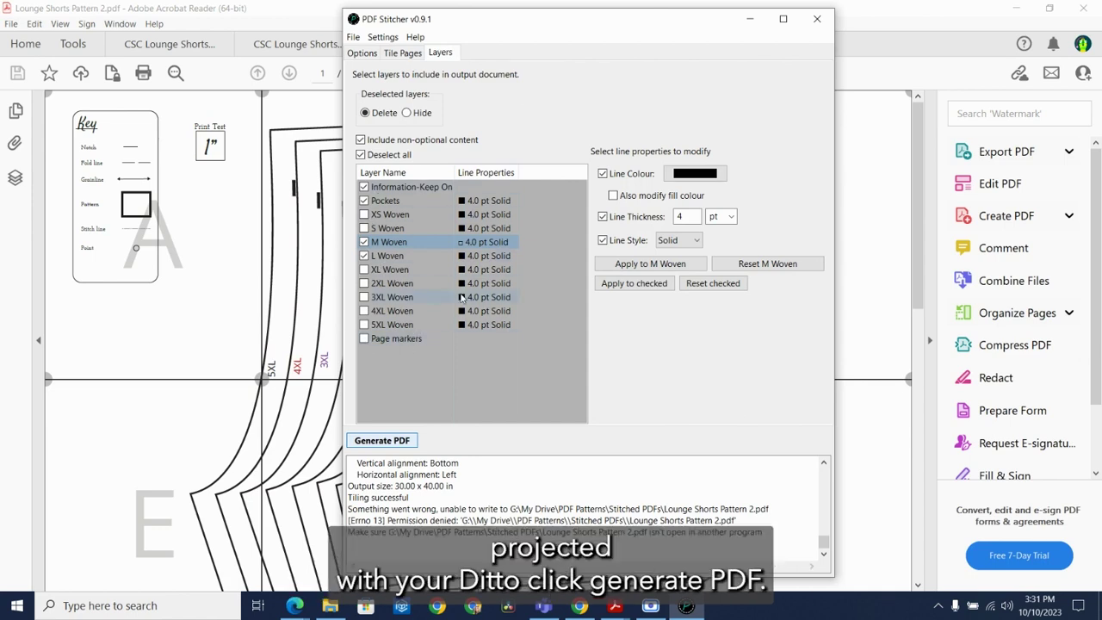
click(371, 442)
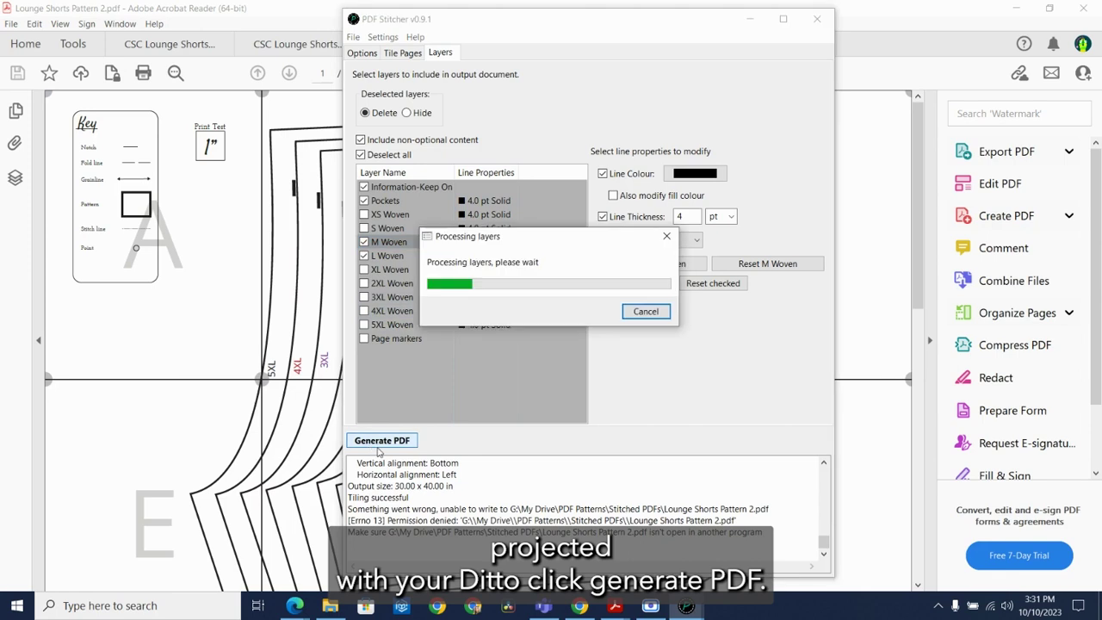
- Open Lounge Shorts Pattern 3 from the Stitched PDFs folder in File Explorer and examine the front, back and pocket pieces
click(327, 607)
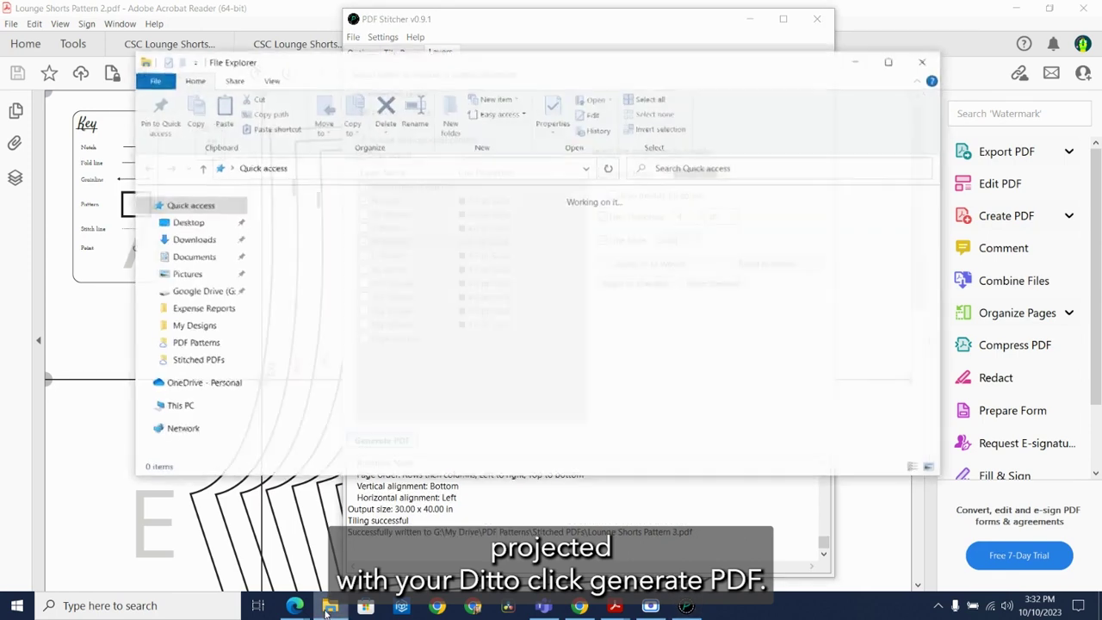
click(195, 361)
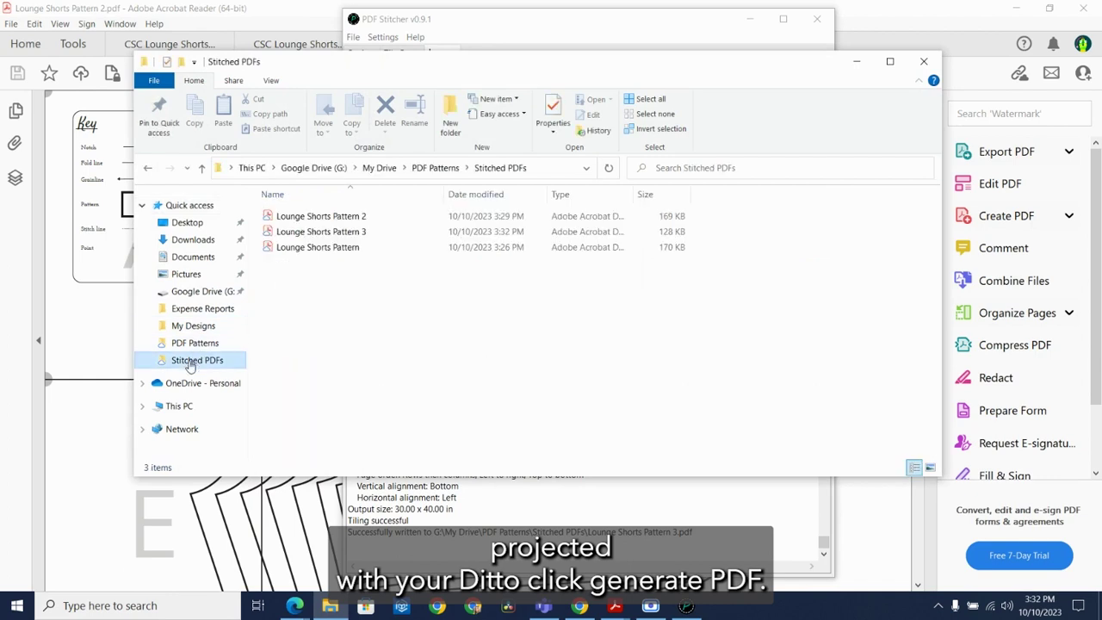
click(308, 234)
double_click(307, 235)
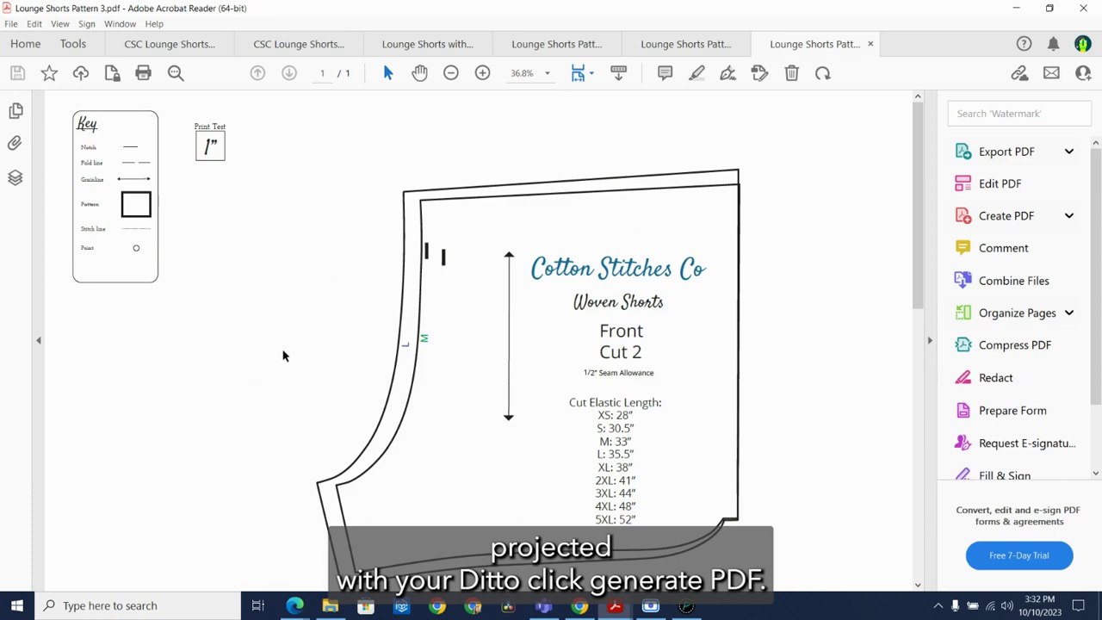
scroll(293, 284, down, 8)
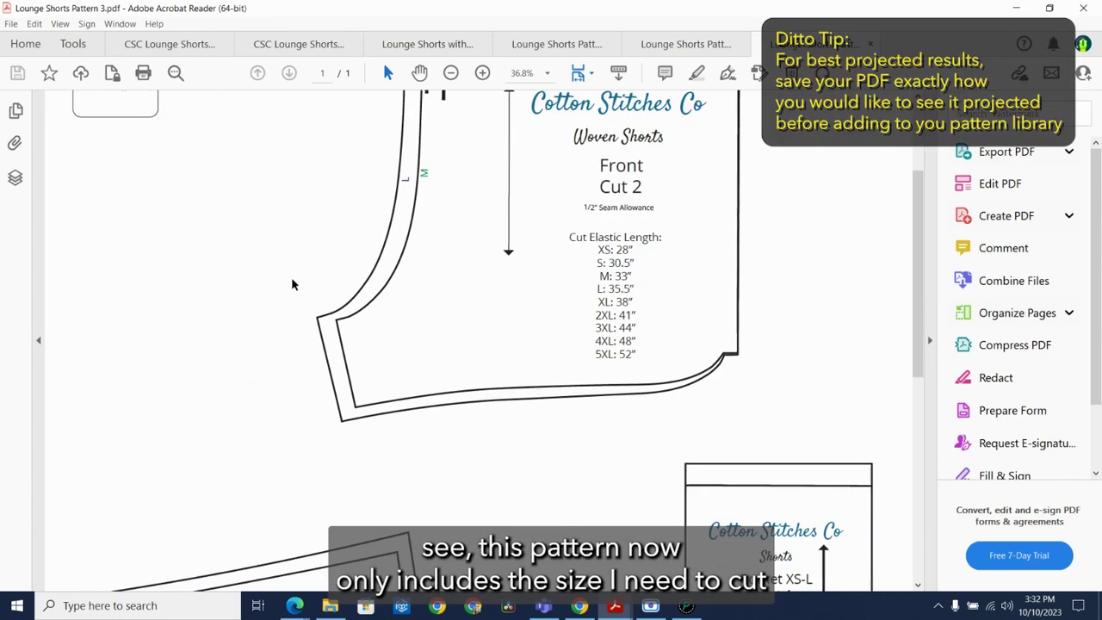
scroll(291, 286, down, 10)
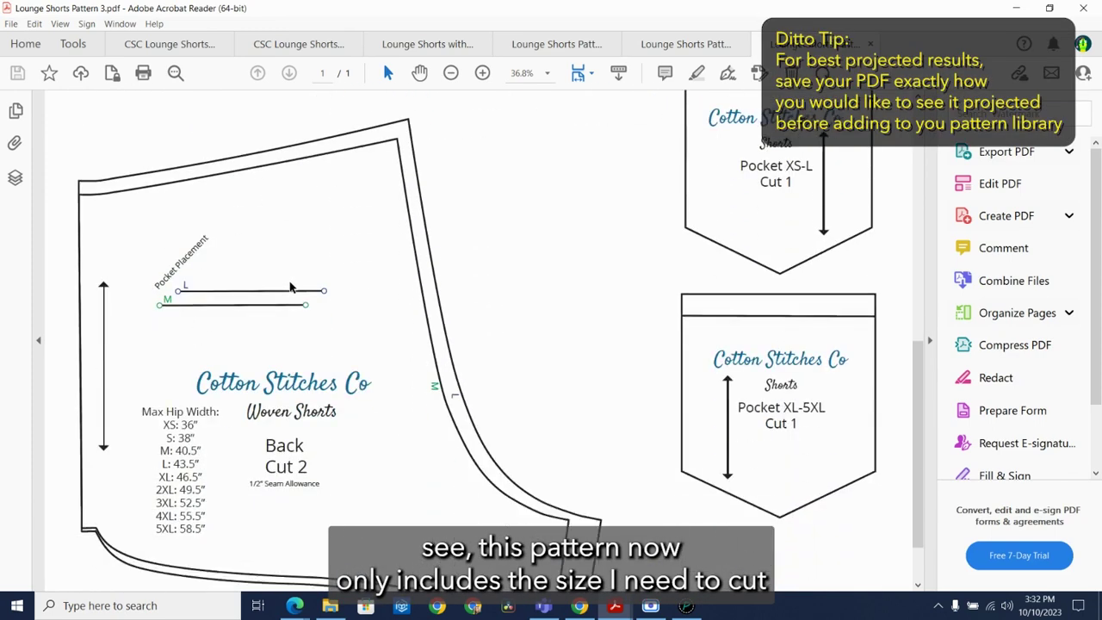
scroll(290, 287, up, 9)
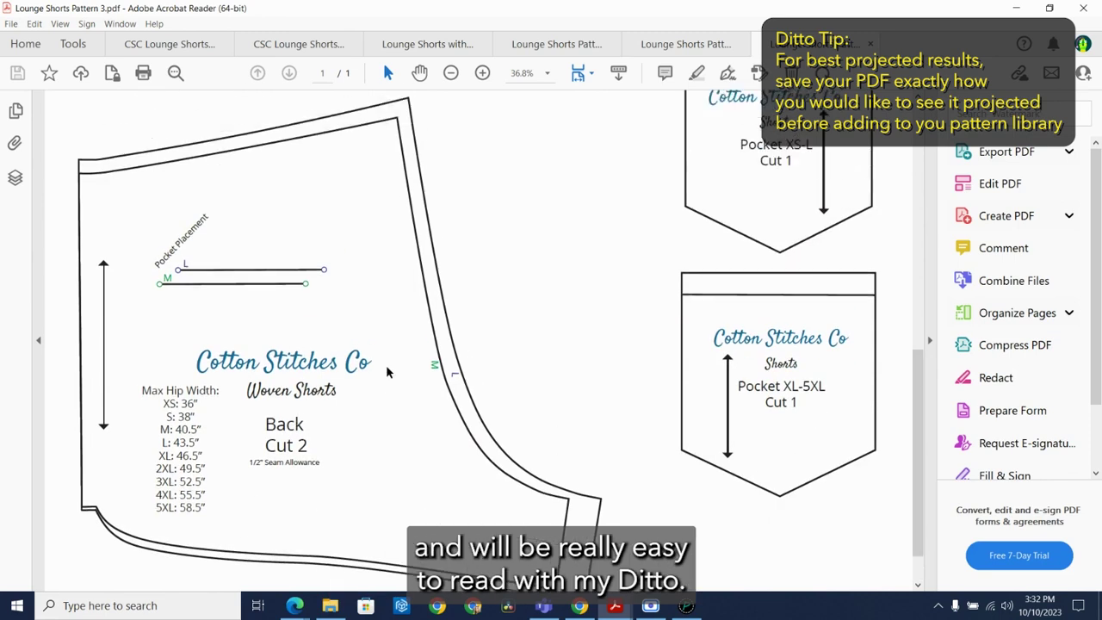
scroll(387, 372, up, 8)
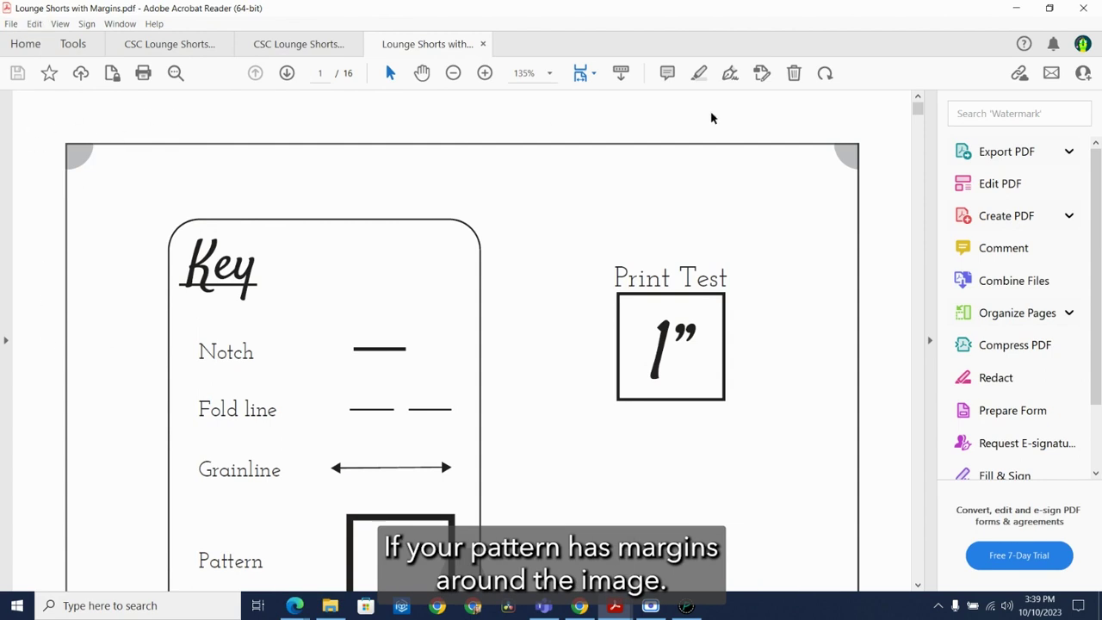
- Switch to PDF Stitcher and load Lounge Shorts with Margins from the PDF Patterns folder as the input PDF
click(686, 605)
click(336, 79)
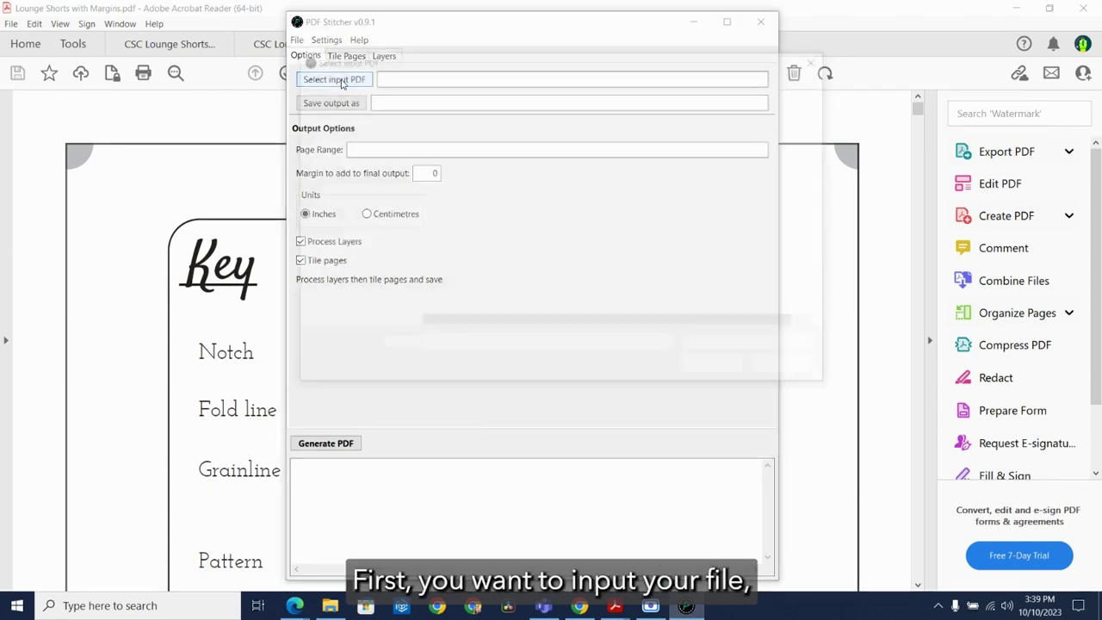
click(507, 261)
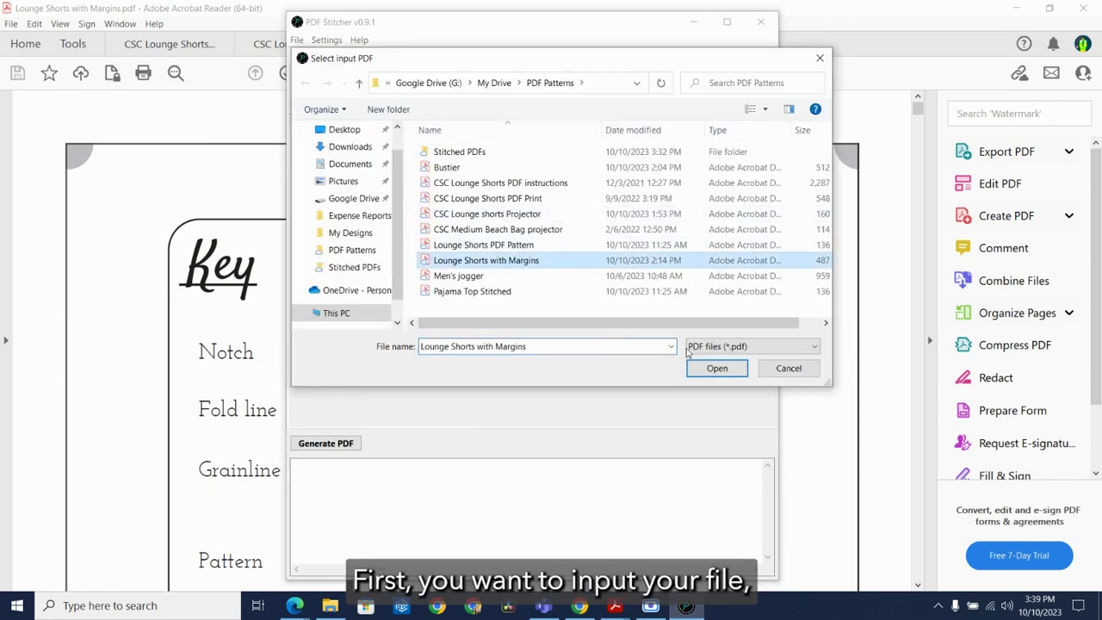
click(722, 373)
- Set the output file to "Lounge shorts remove margins" in the Stitched PDFs folder, and open the page tiling settings
click(338, 107)
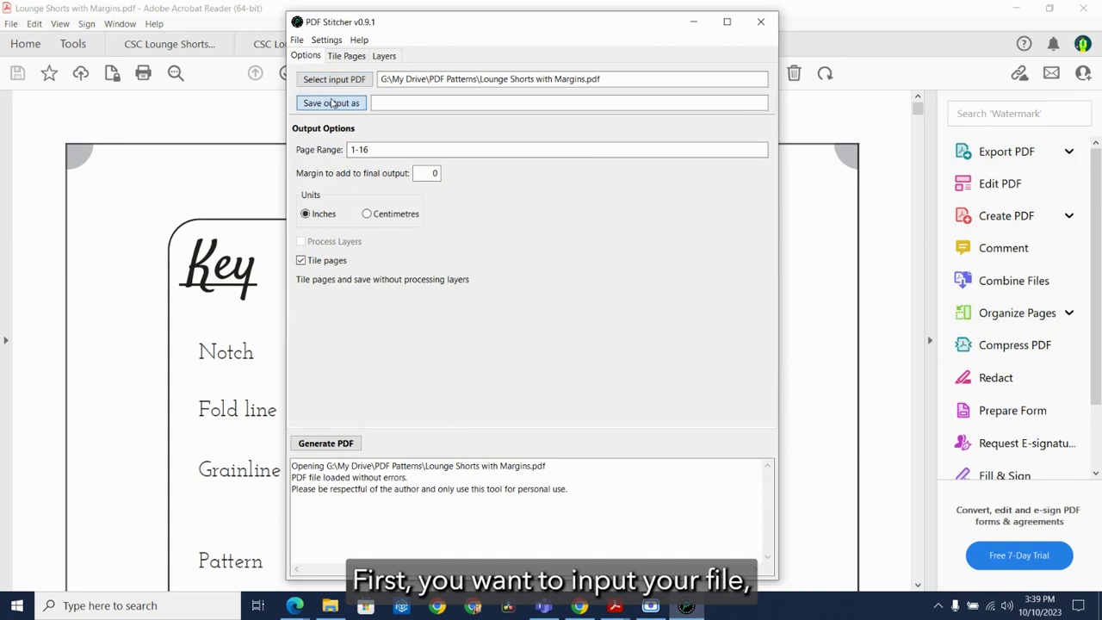
double_click(465, 152)
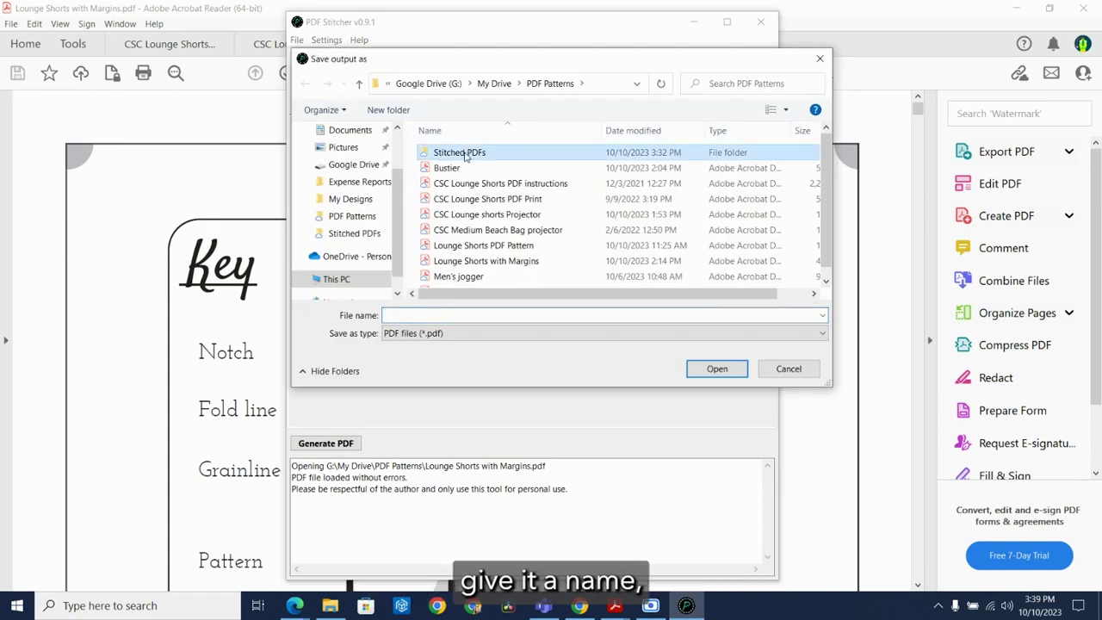
click(404, 315)
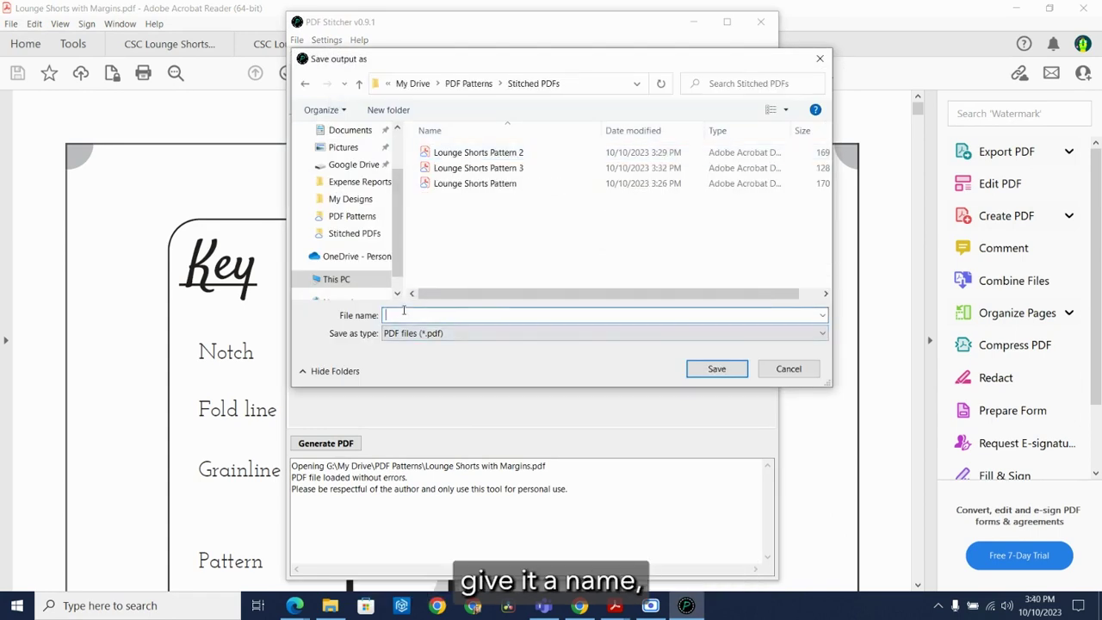
text(Lounge)
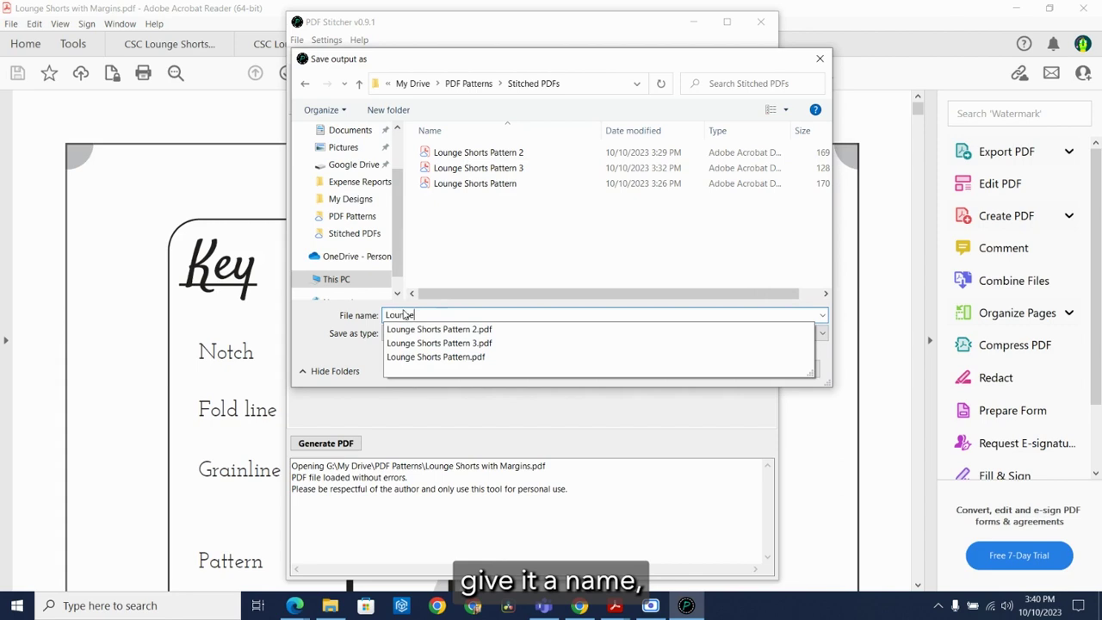
text( shorts remo)
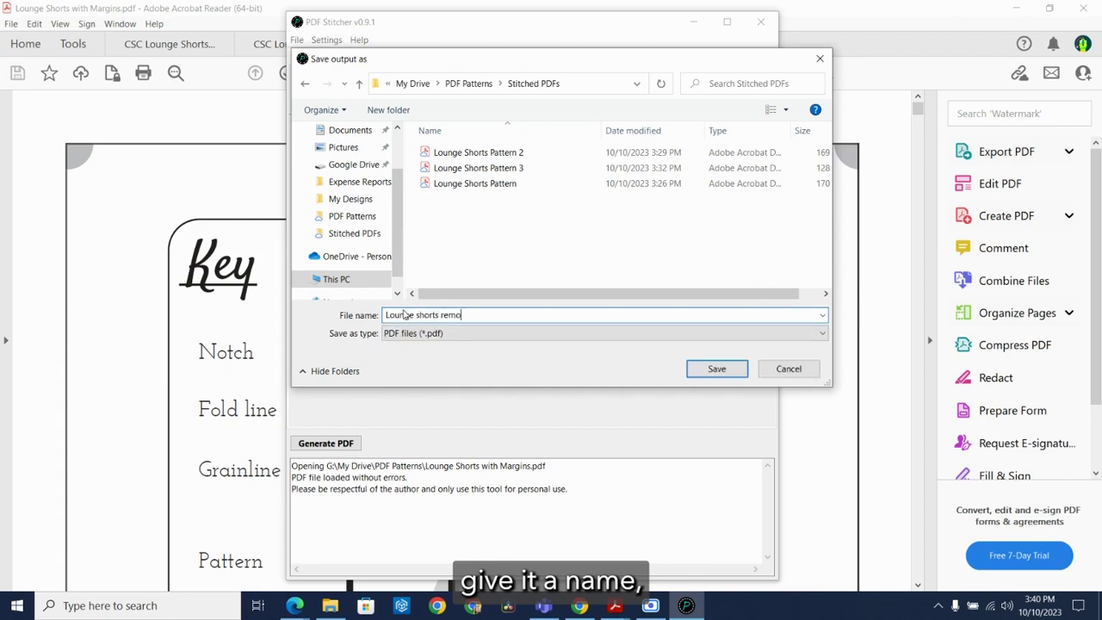
text(ve margins)
click(717, 368)
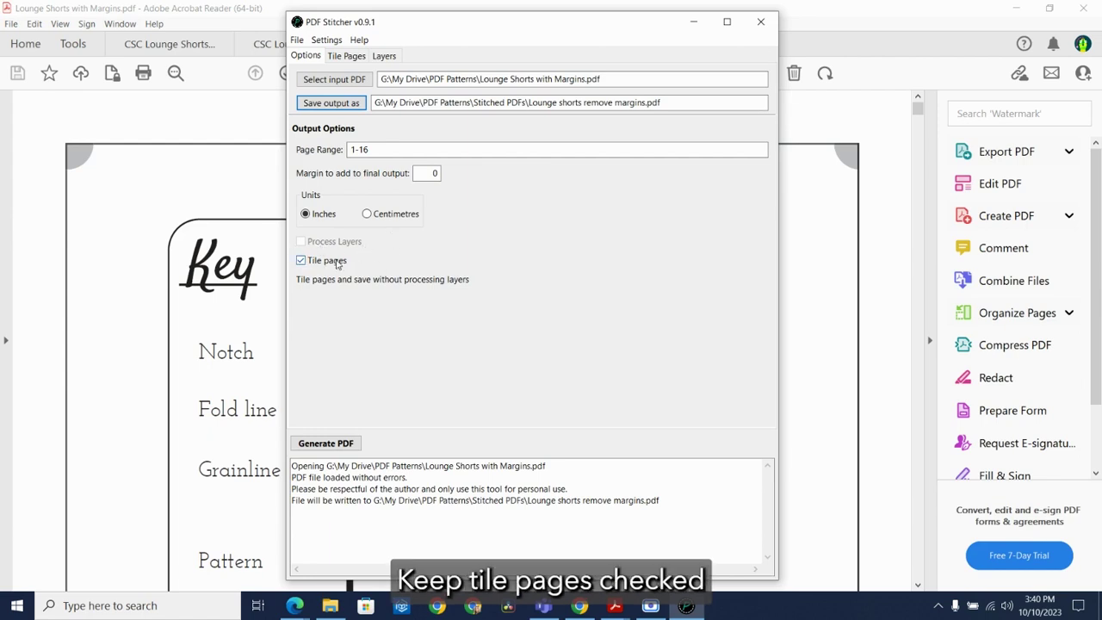
click(347, 56)
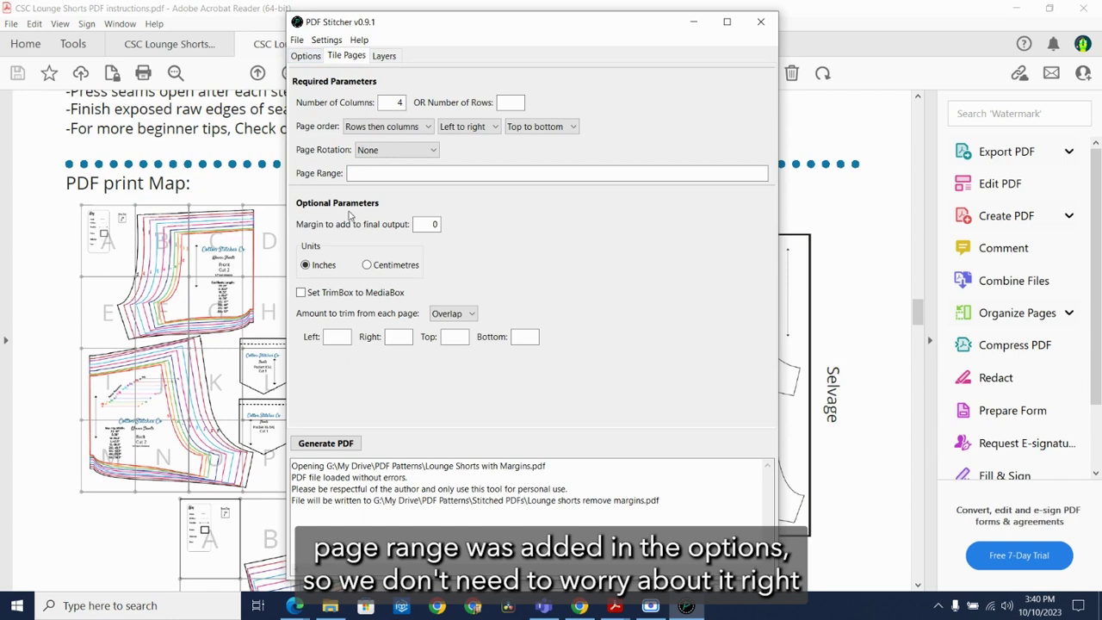
click(360, 173)
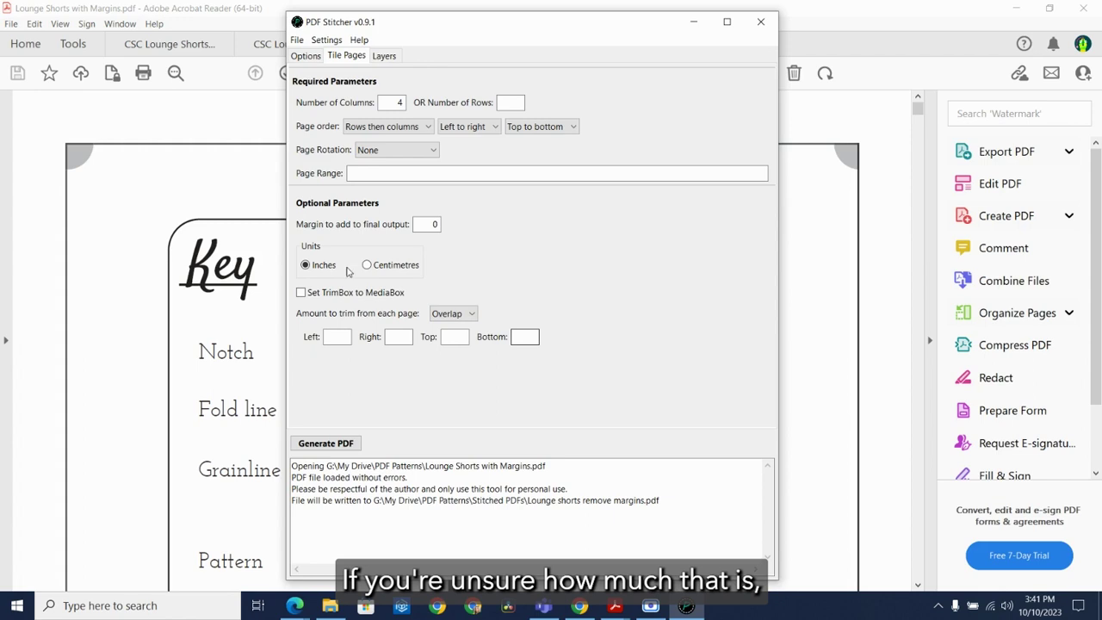
- In Acrobat Reader, measure the top margin of the Lounge Shorts with Margins page from its border line to the page edge
click(38, 145)
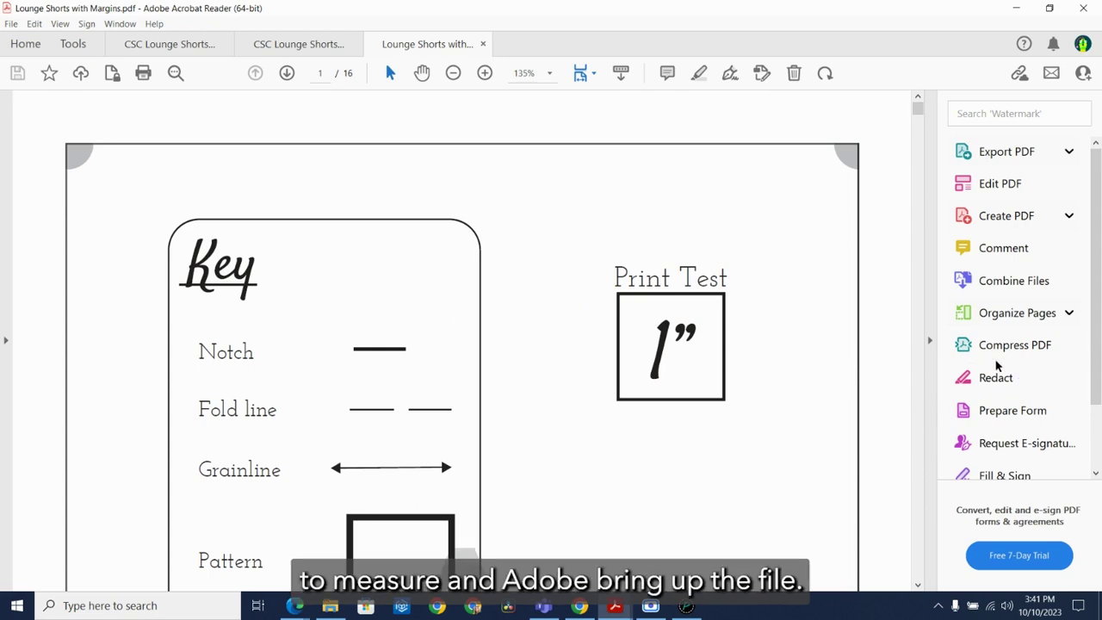
scroll(1008, 353, down, 2)
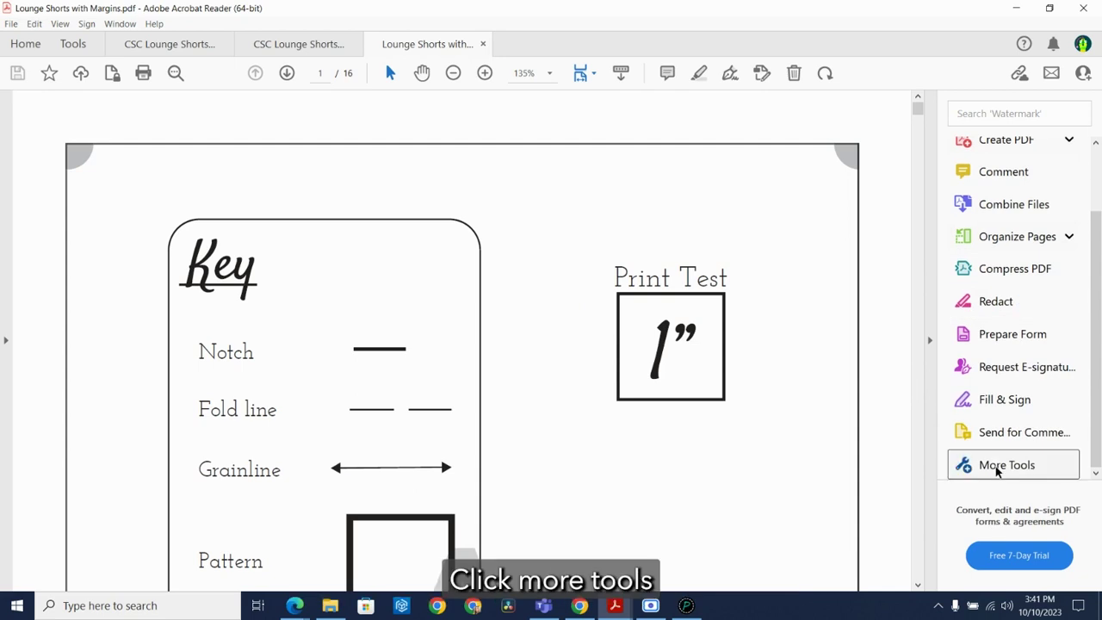
click(998, 467)
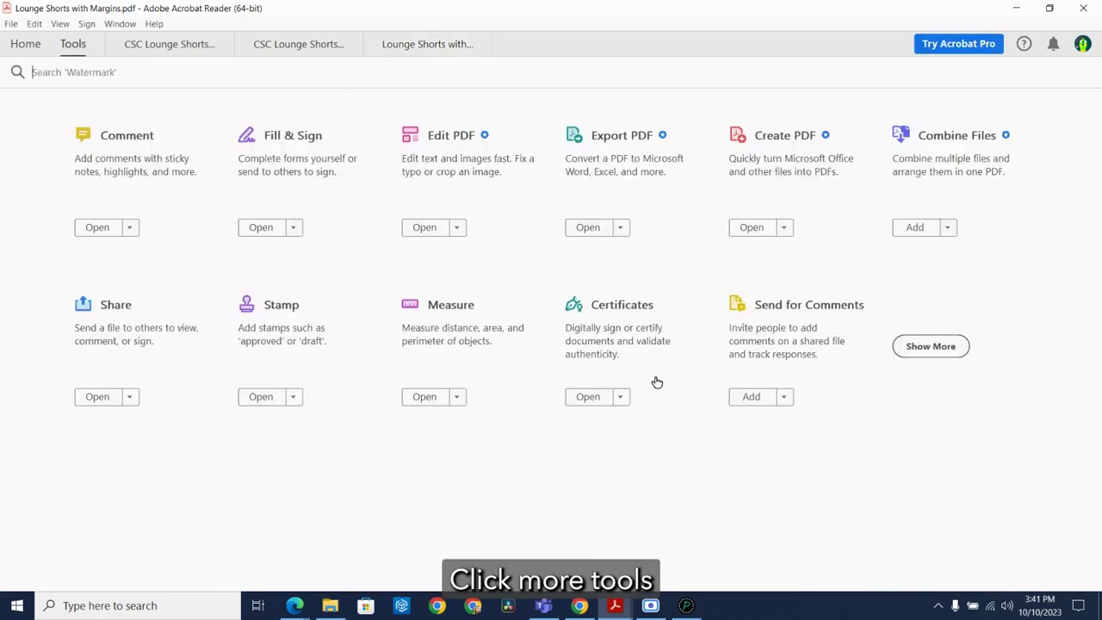
click(935, 347)
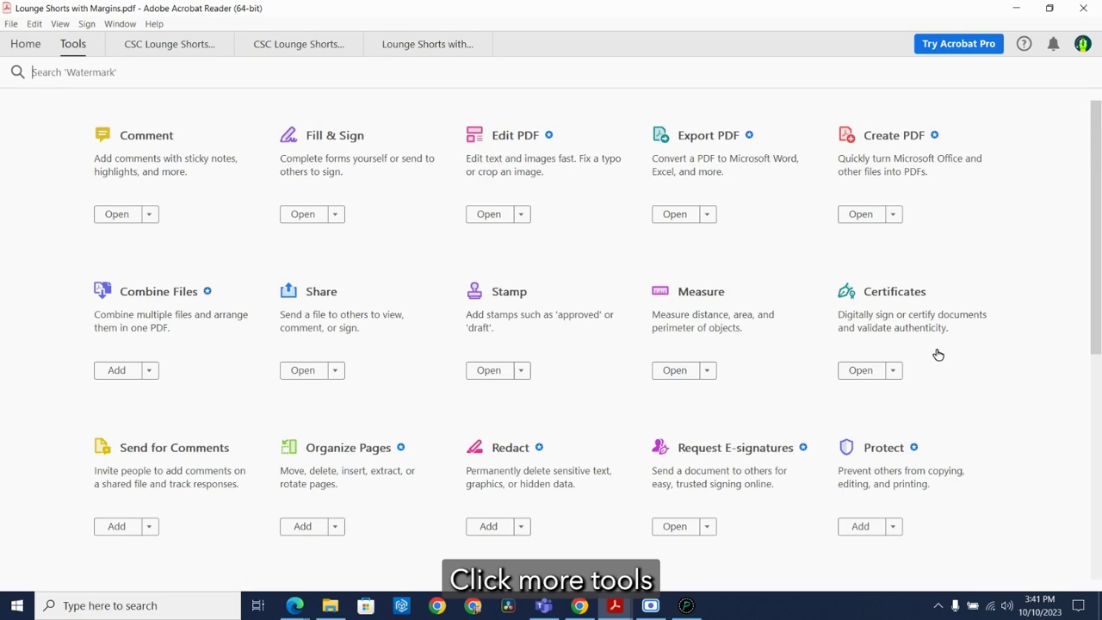
click(683, 311)
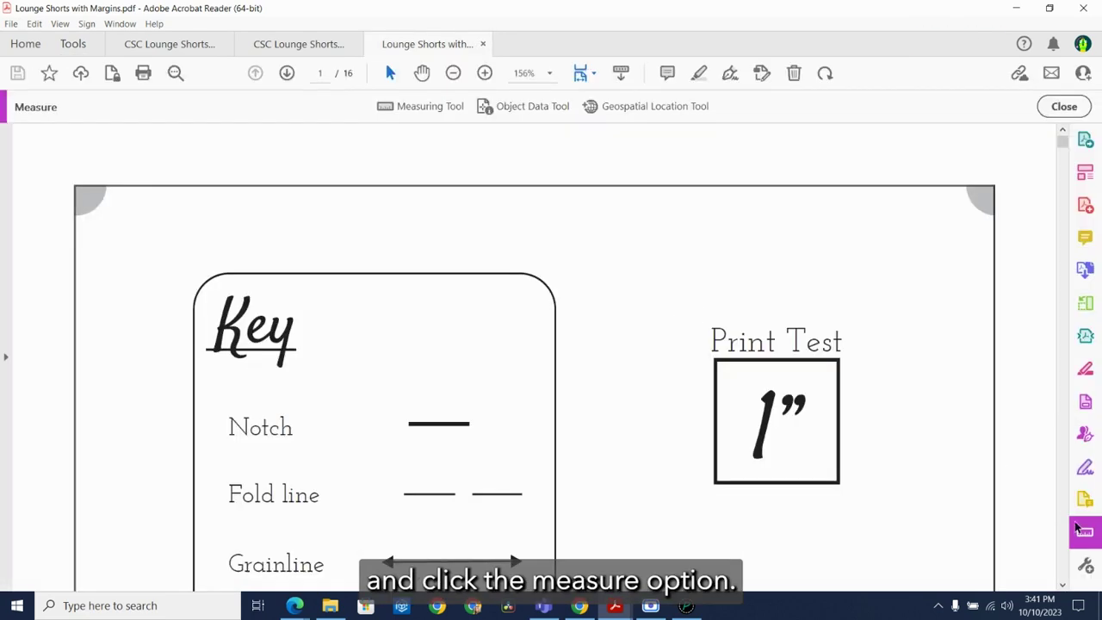
click(411, 109)
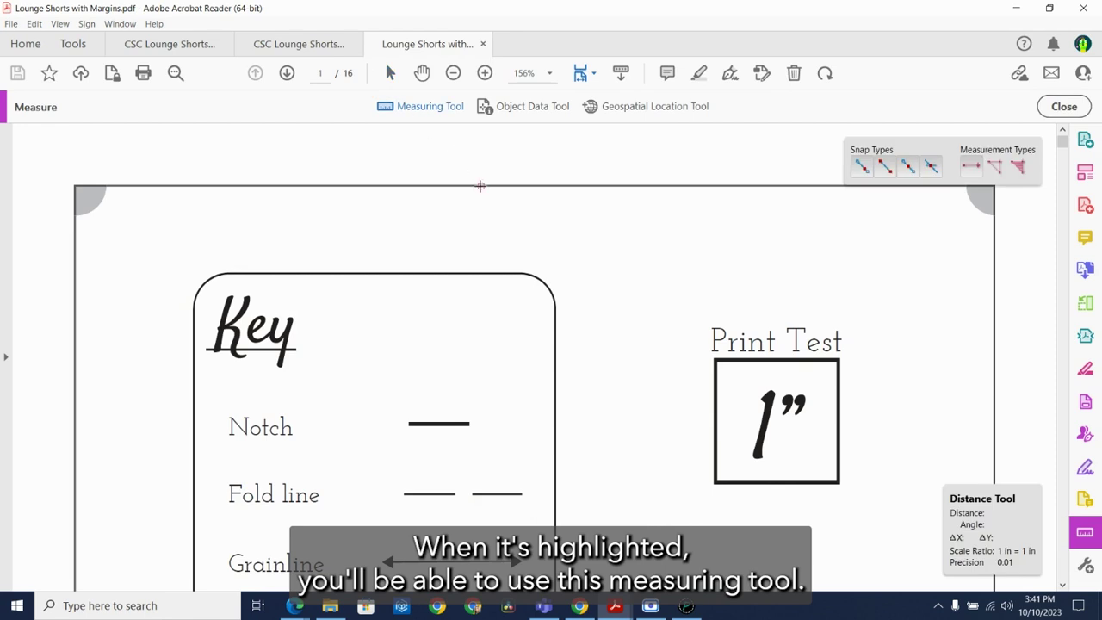
click(457, 184)
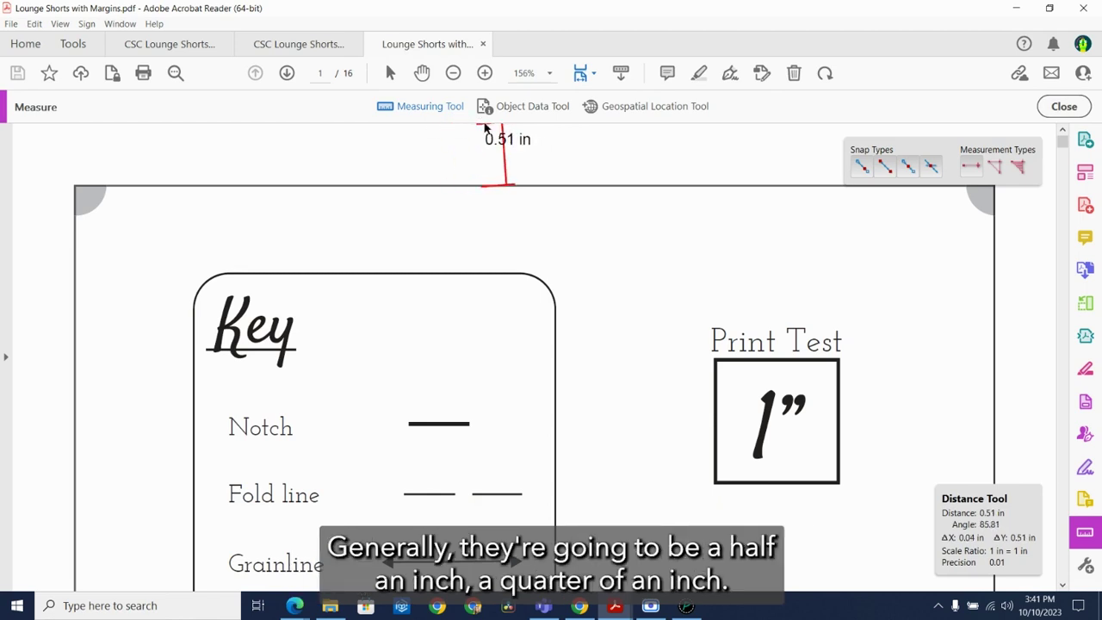
click(488, 124)
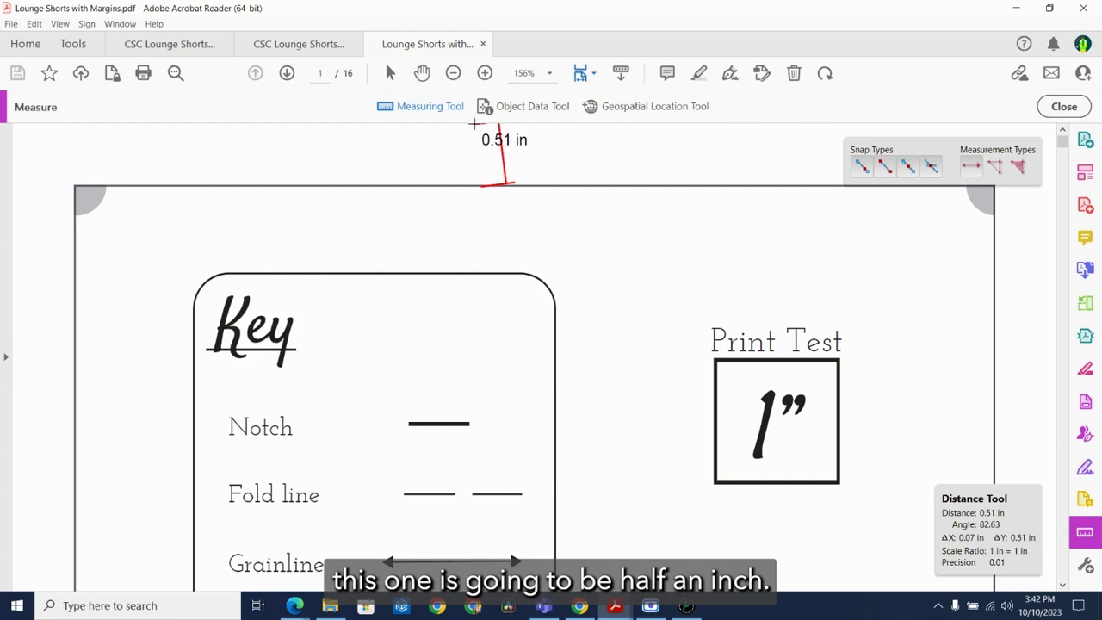
- Switch to PDF Stitcher, set the trim from each page to .5 inches on all four sides, and generate the PDF
click(686, 605)
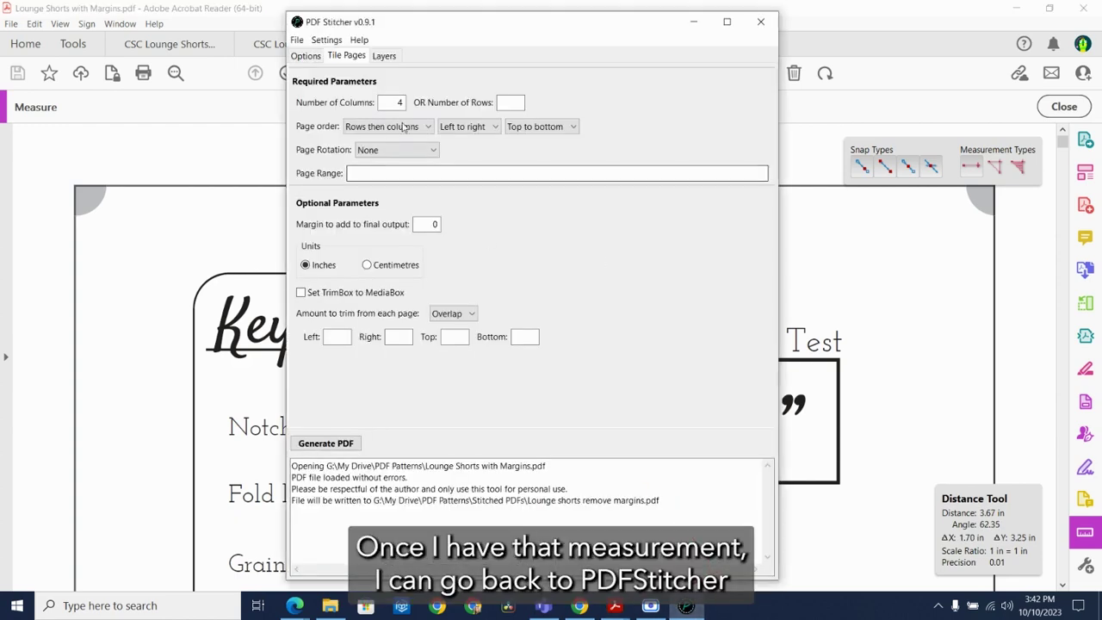
click(334, 337)
text(.)
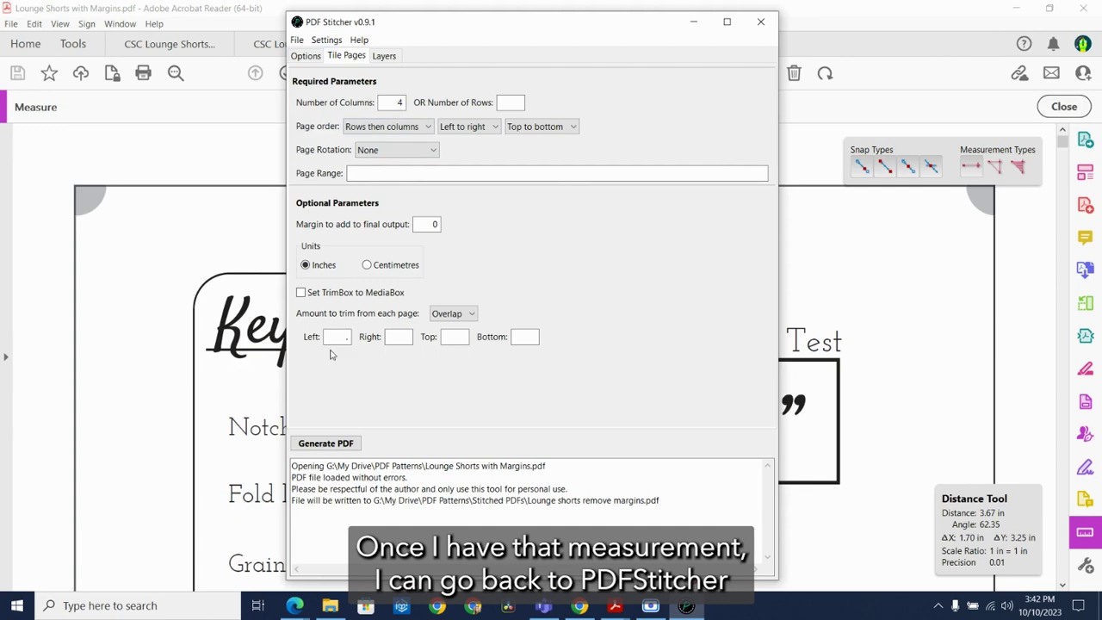
text(5)
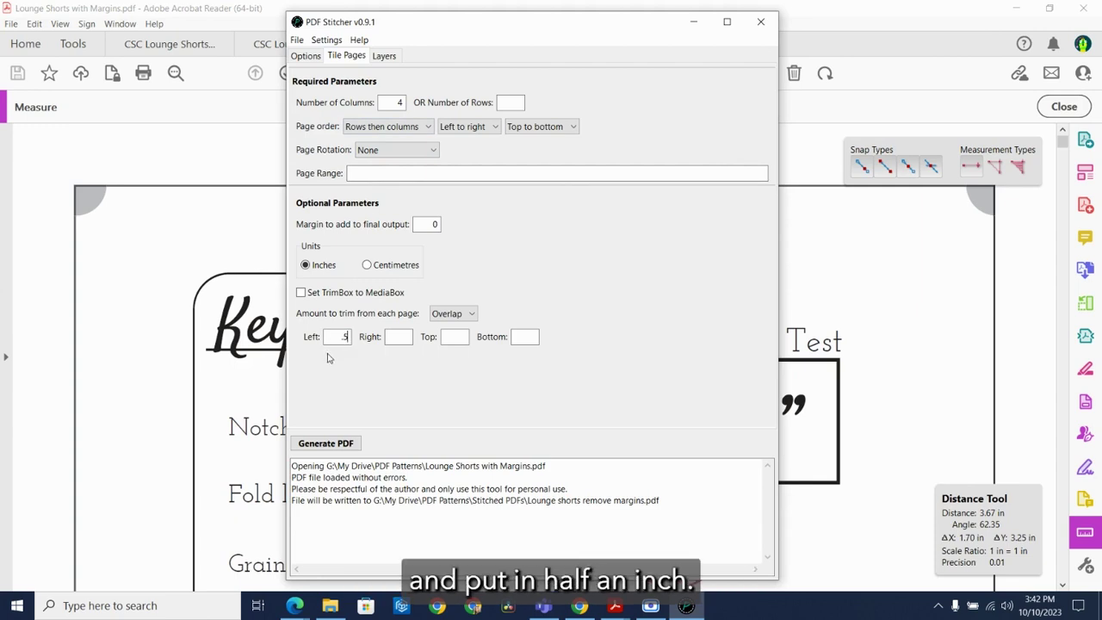
click(404, 337)
text(.5)
click(454, 342)
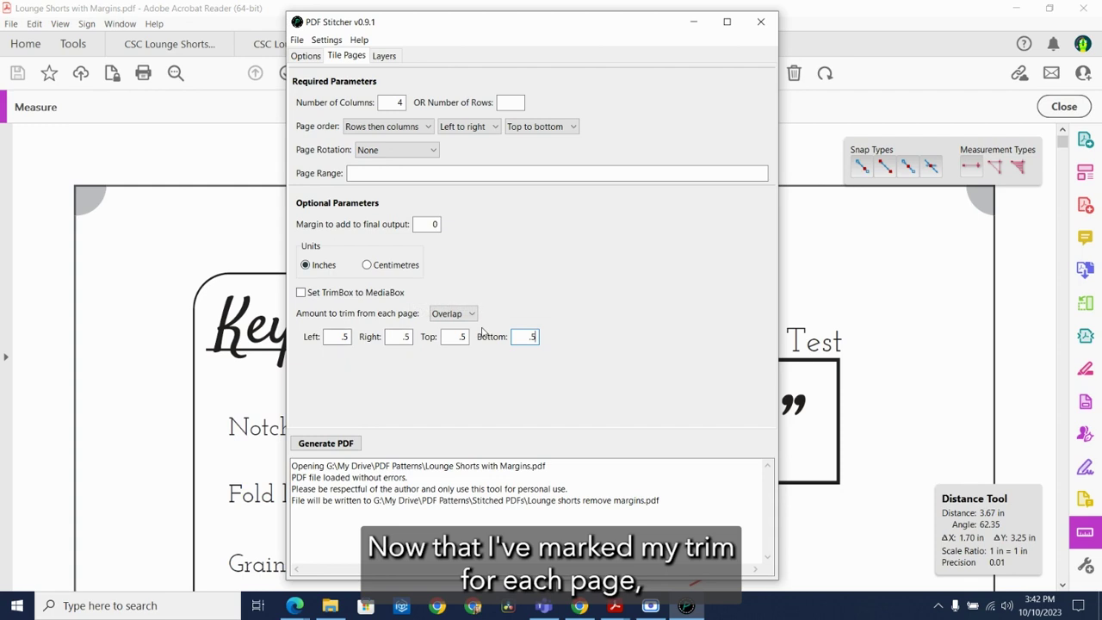
click(327, 444)
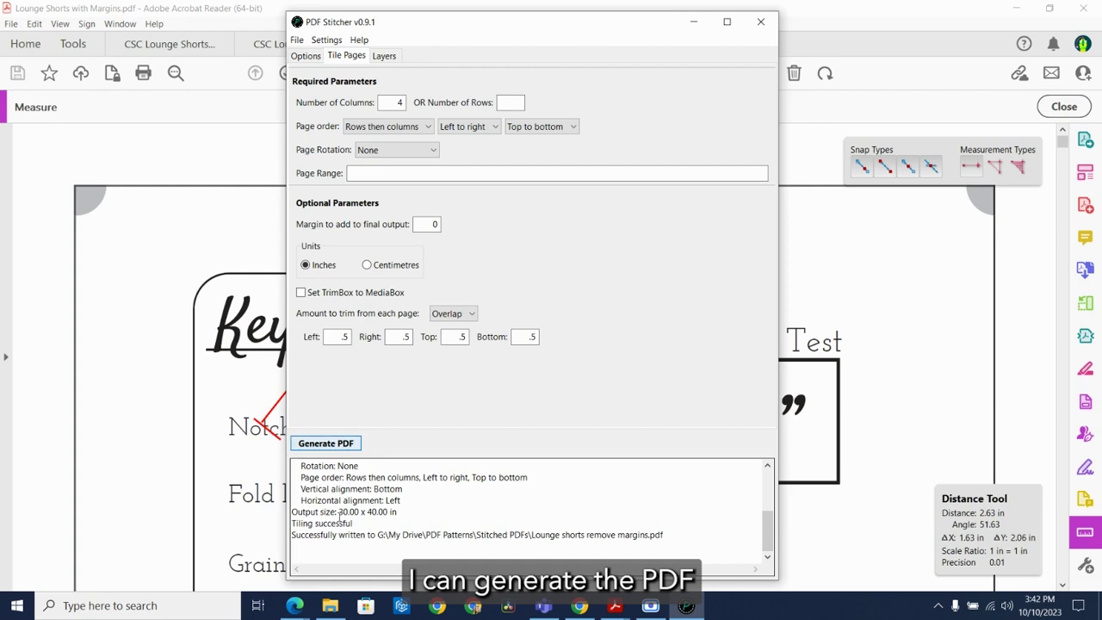
- Open Lounge shorts remove margins from the Stitched PDFs folder in File Explorer and examine how the stitched pages join
click(331, 605)
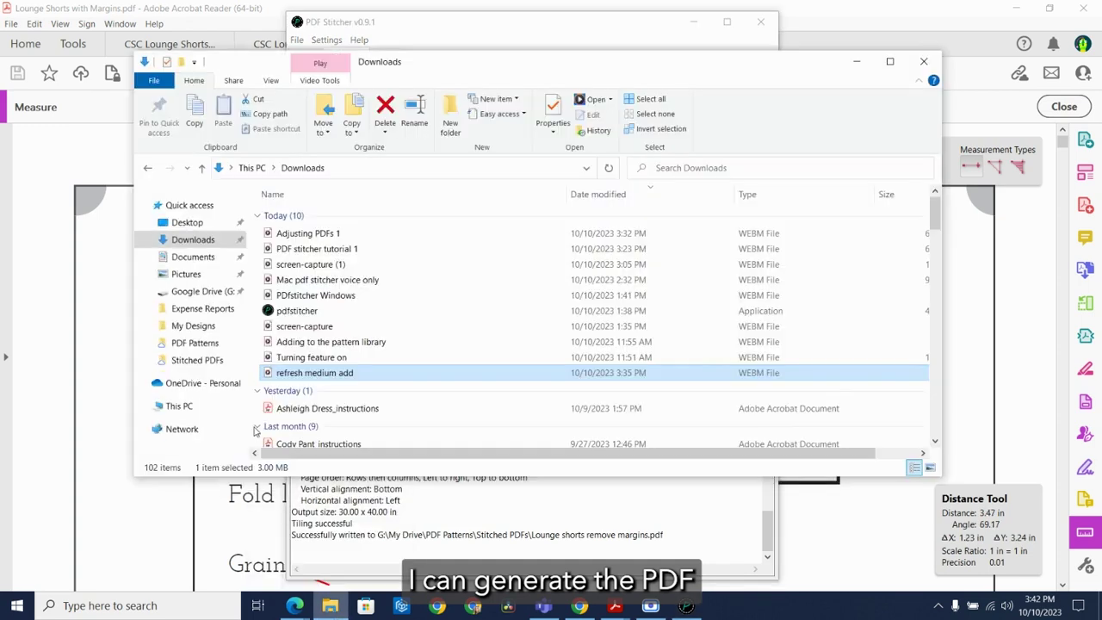
click(194, 362)
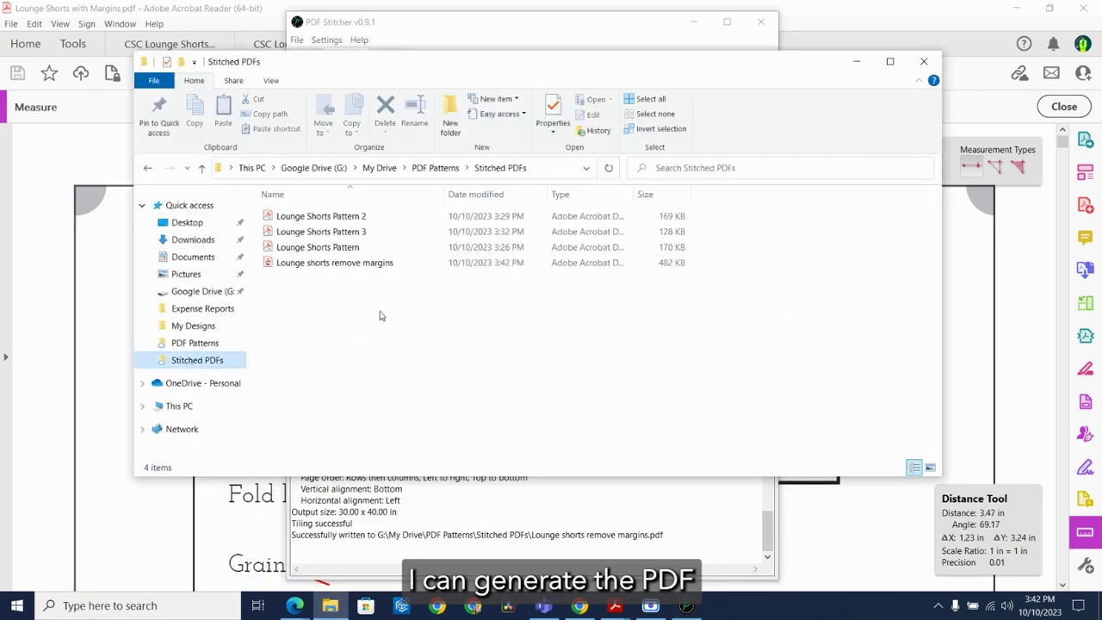
double_click(355, 269)
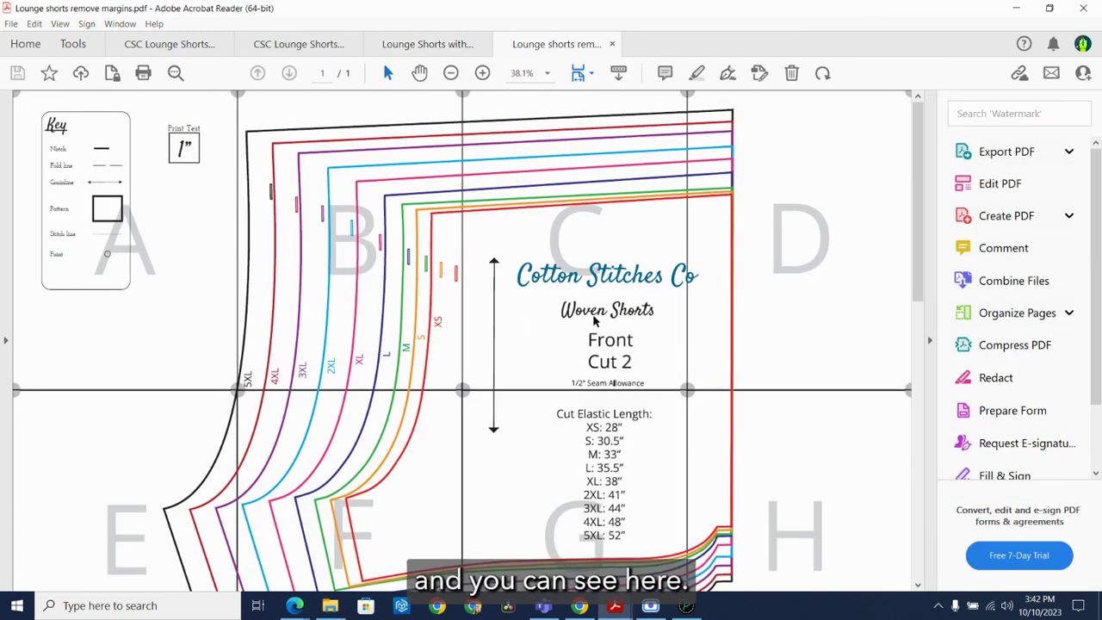
scroll(504, 405, down, 3)
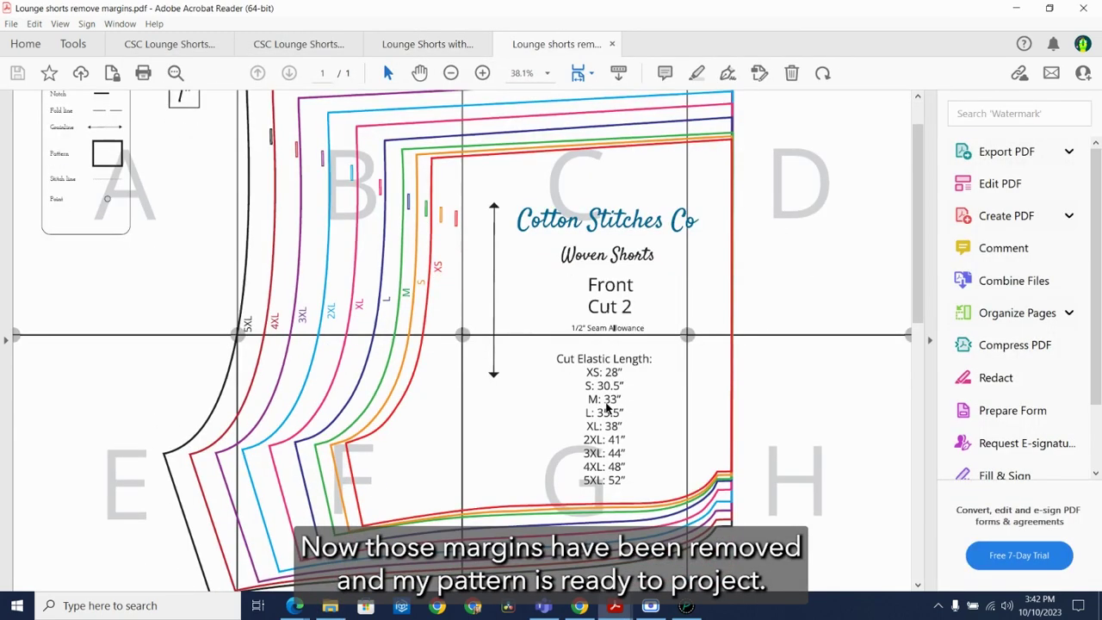
scroll(607, 408, down, 12)
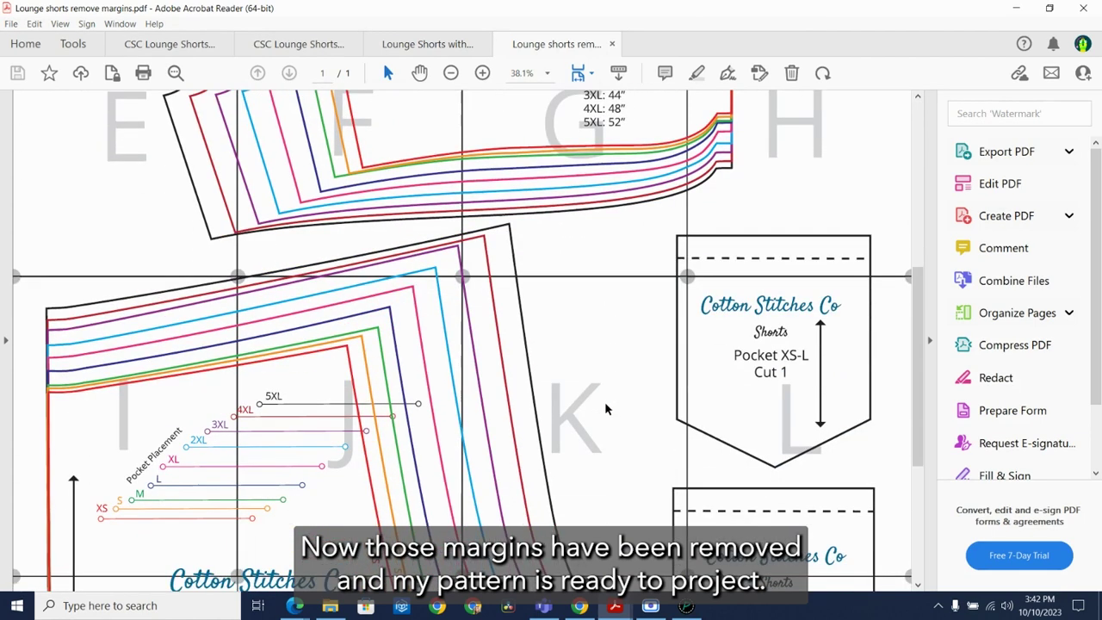
scroll(606, 405, down, 1)
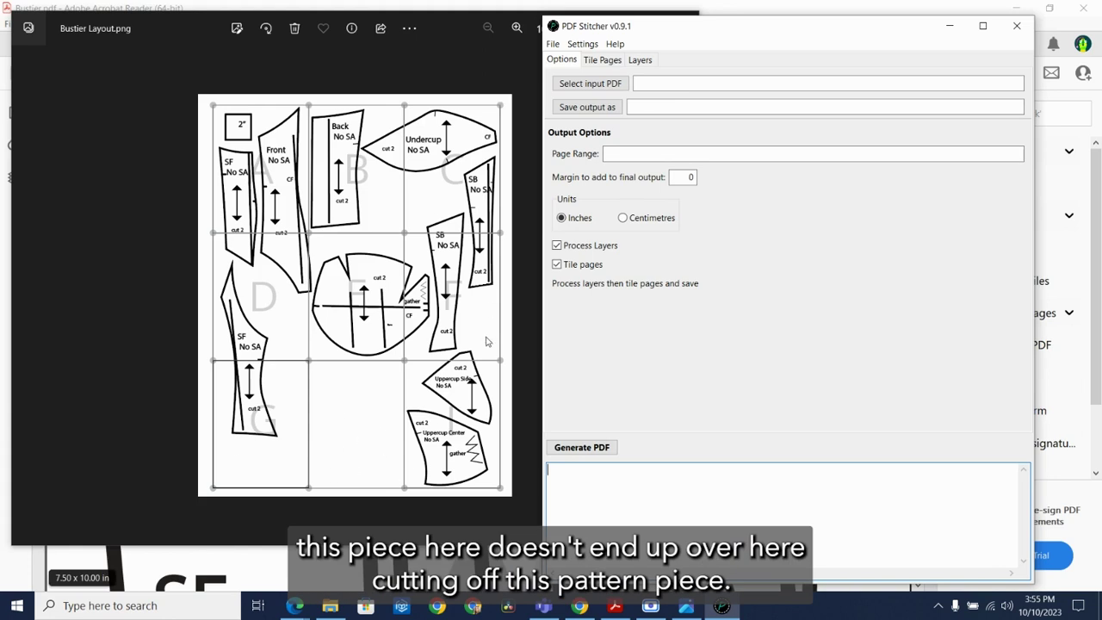
- Load Bustier from the PDF Patterns folder as the input PDF
click(573, 82)
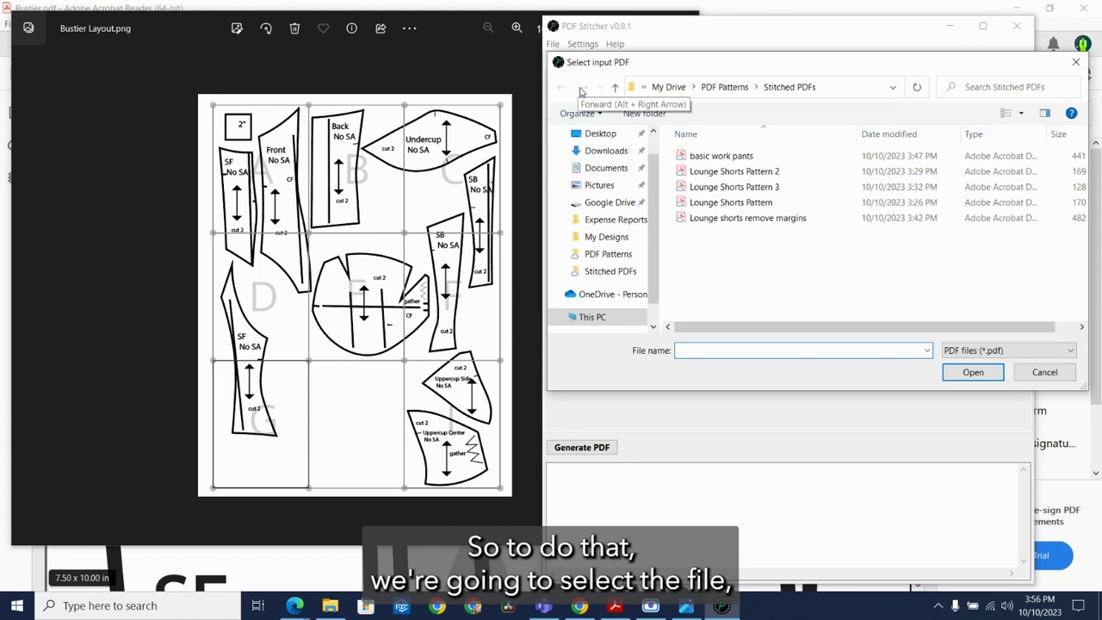
click(608, 254)
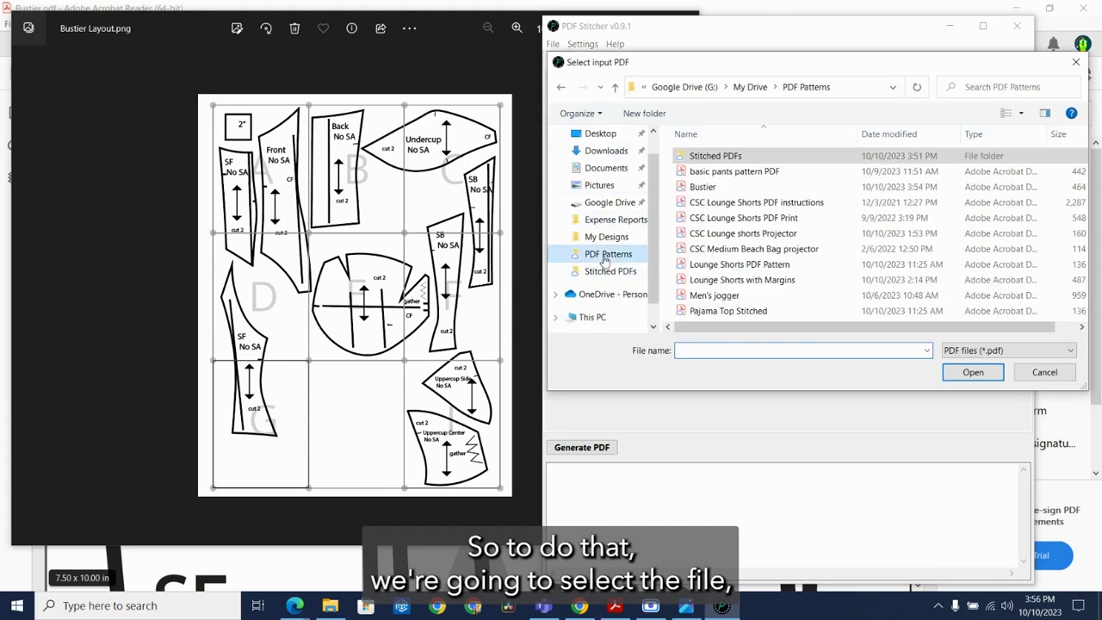
click(707, 187)
click(972, 372)
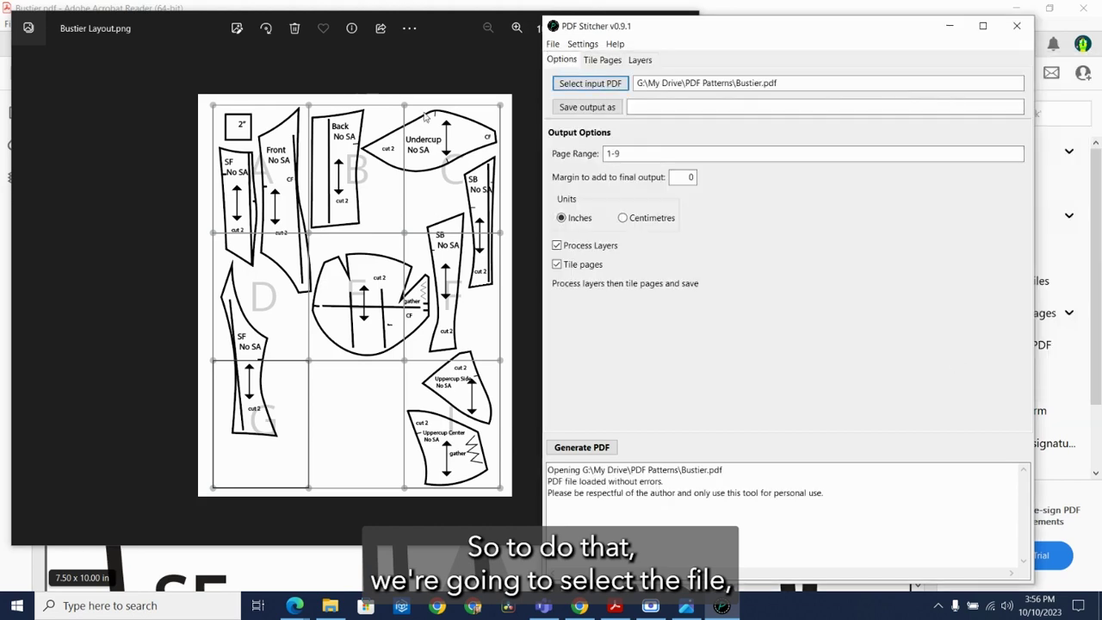
- Set the output file to "bustier" in the Stitched PDFs folder and the page range to 1-7,0,9
click(587, 107)
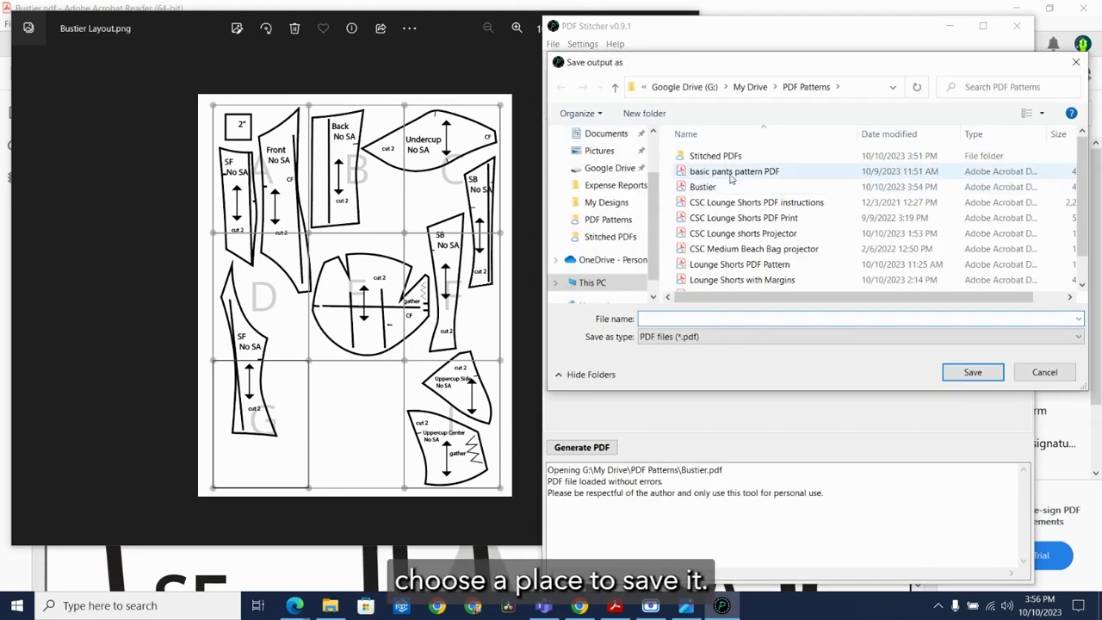
double_click(715, 156)
click(686, 320)
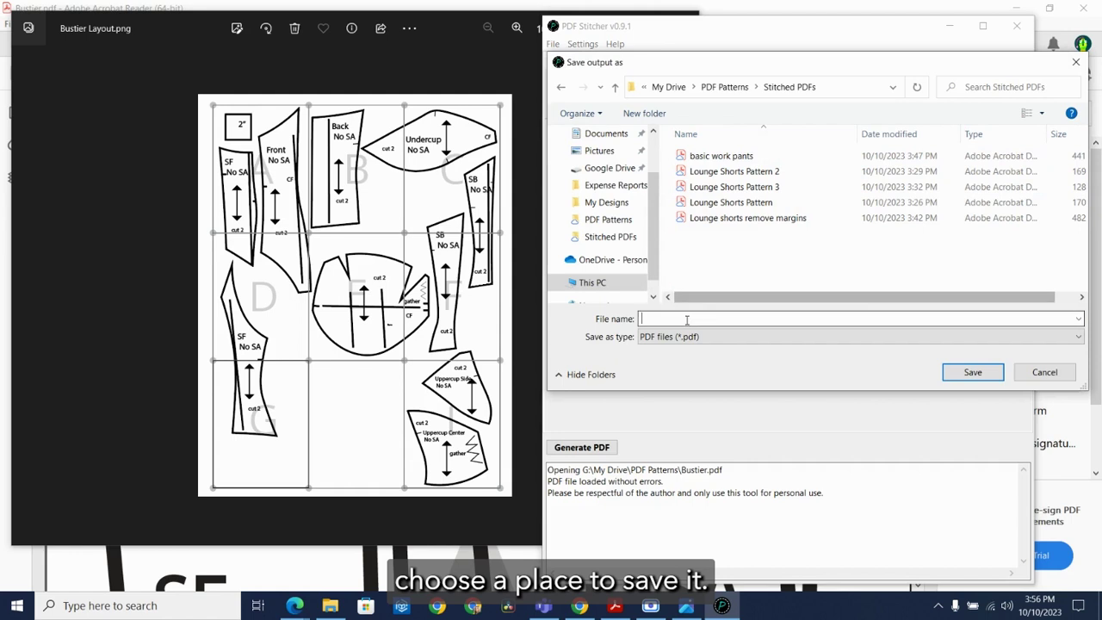
text(bustier)
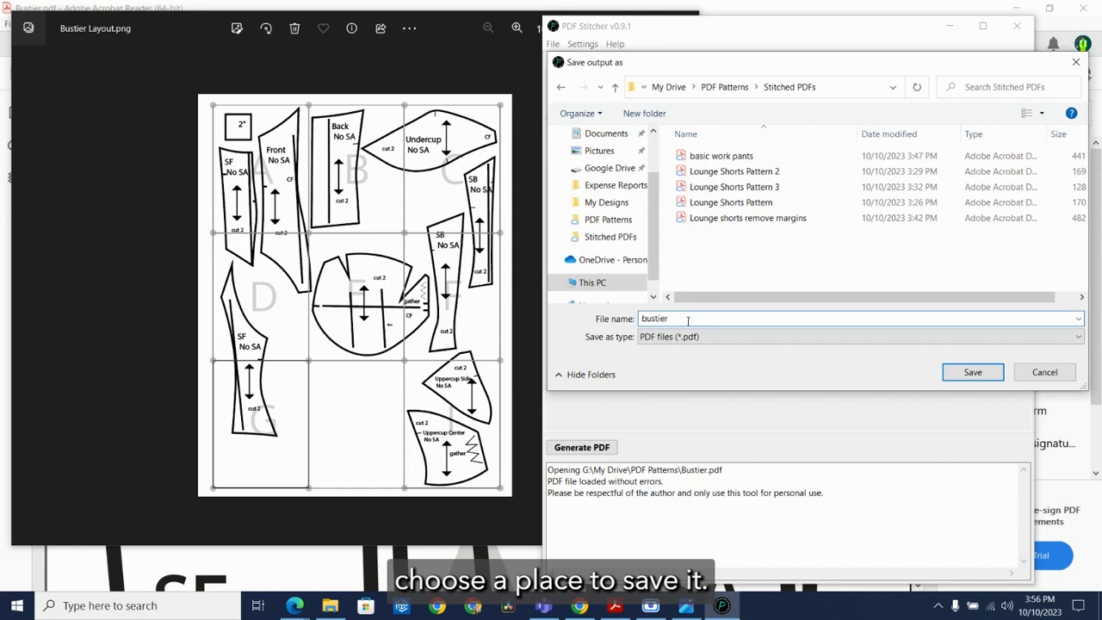
click(973, 372)
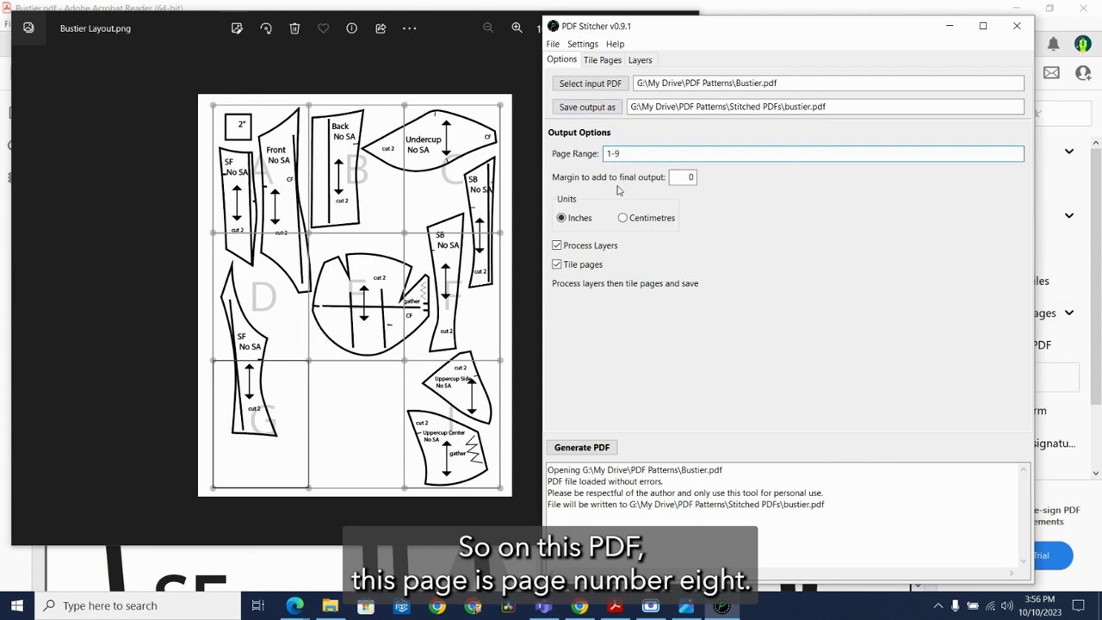
key(shift+Left)
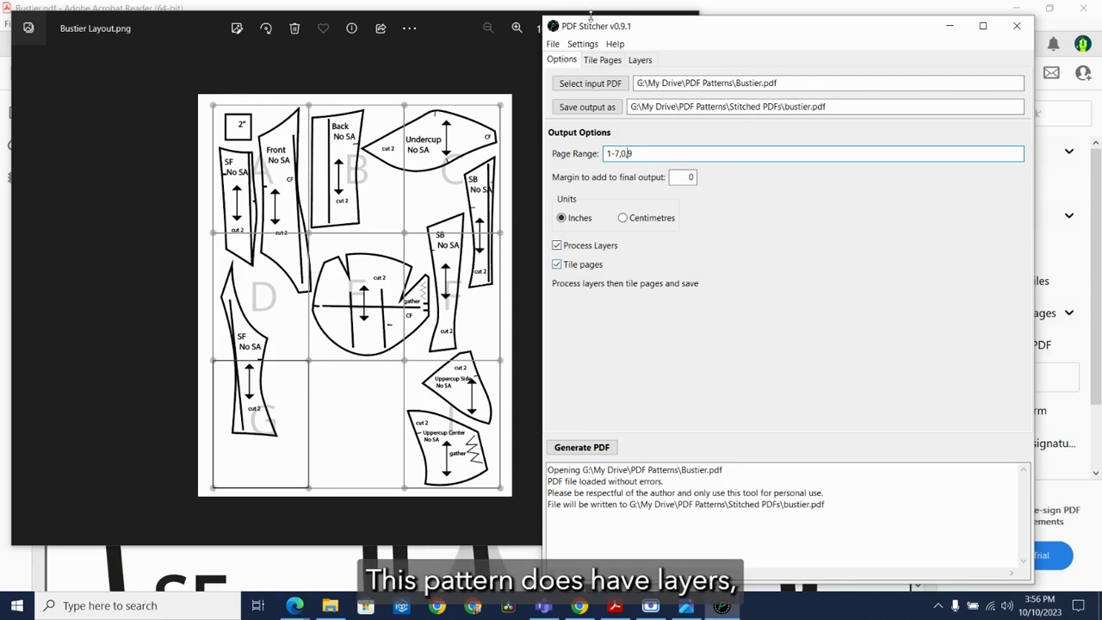
- Exclude the Page markers layer and apply a black, solid 4 pt line style to the Bodice layer
click(639, 61)
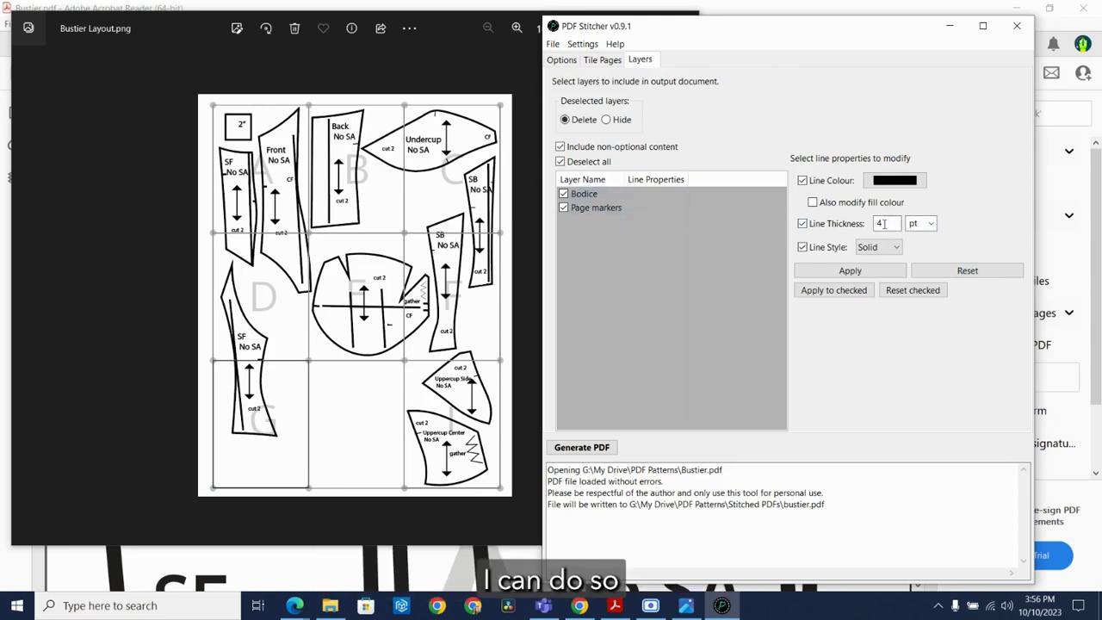
click(561, 190)
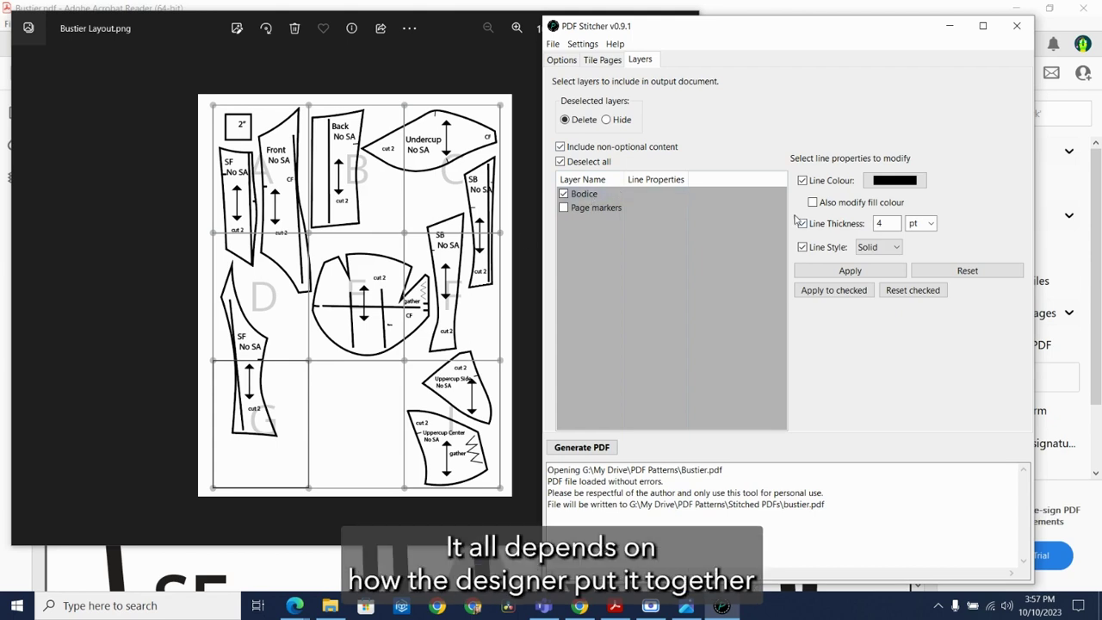
click(832, 271)
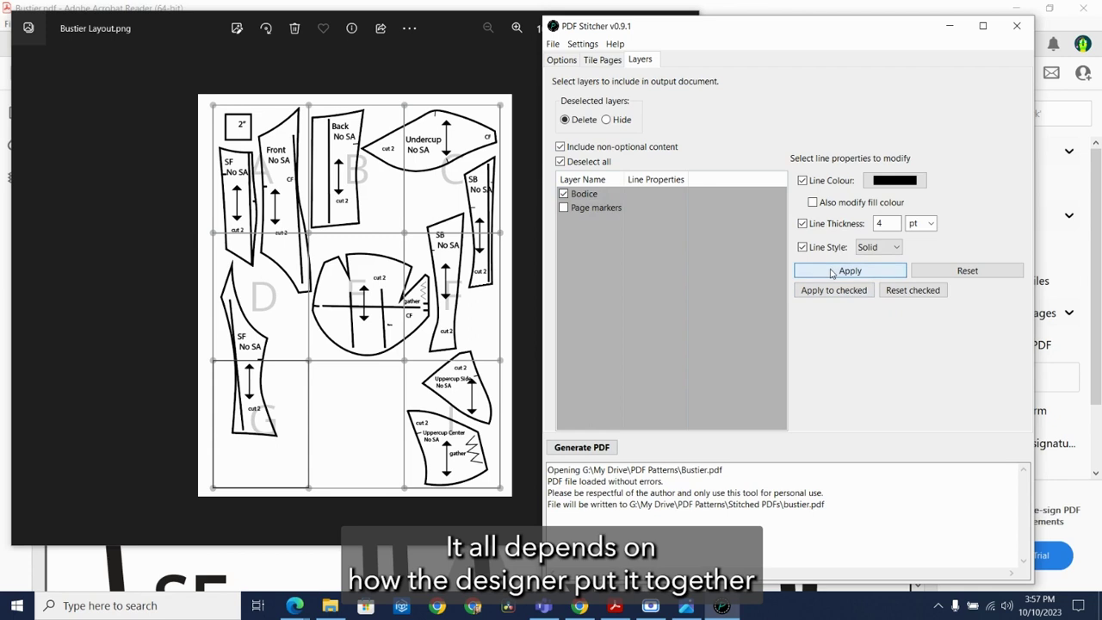
click(826, 293)
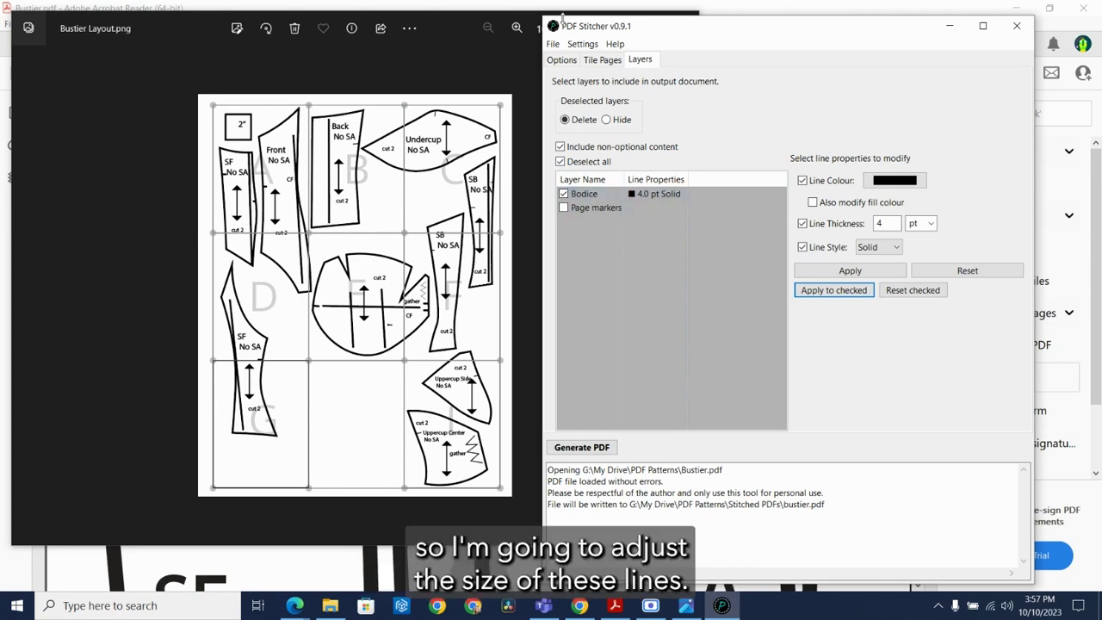
- Review the tiling and output settings for the bustier pattern, and generate the PDF
click(603, 60)
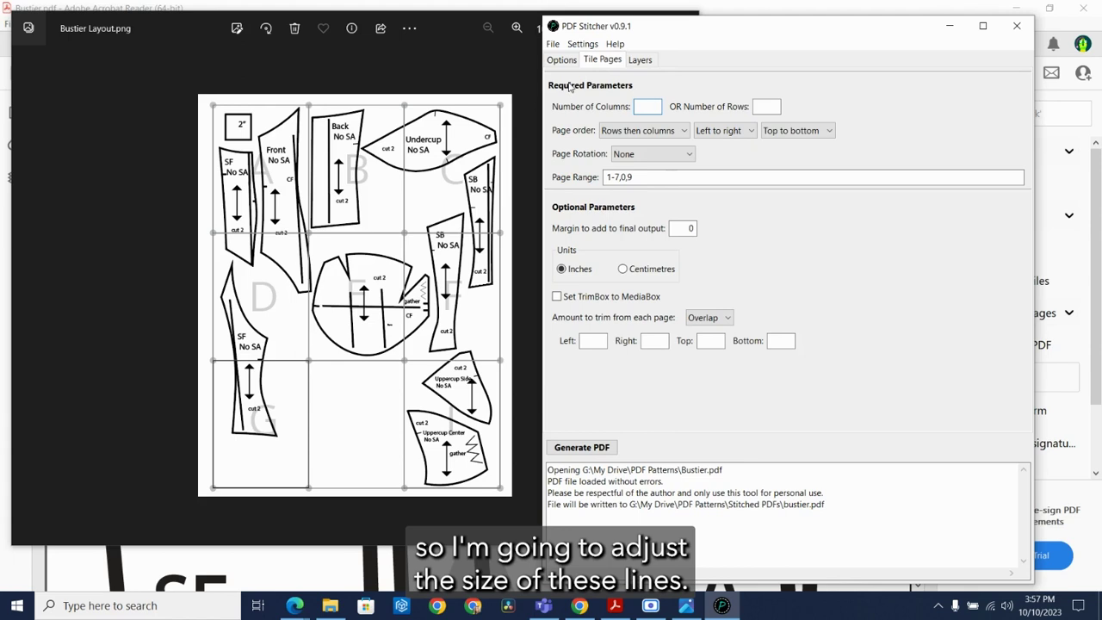
click(559, 60)
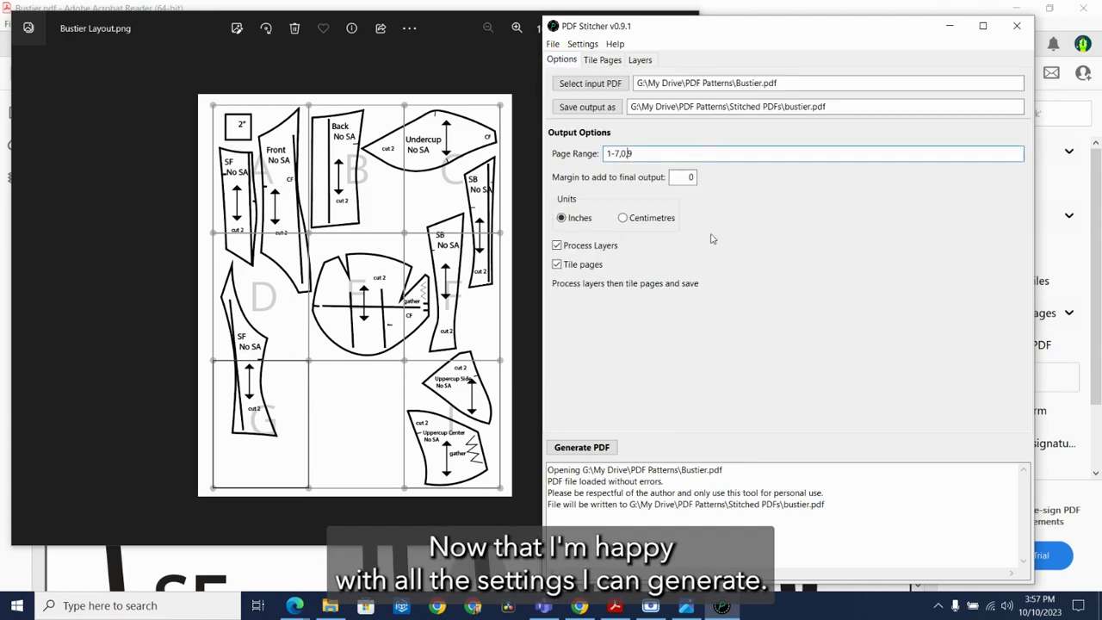
click(577, 448)
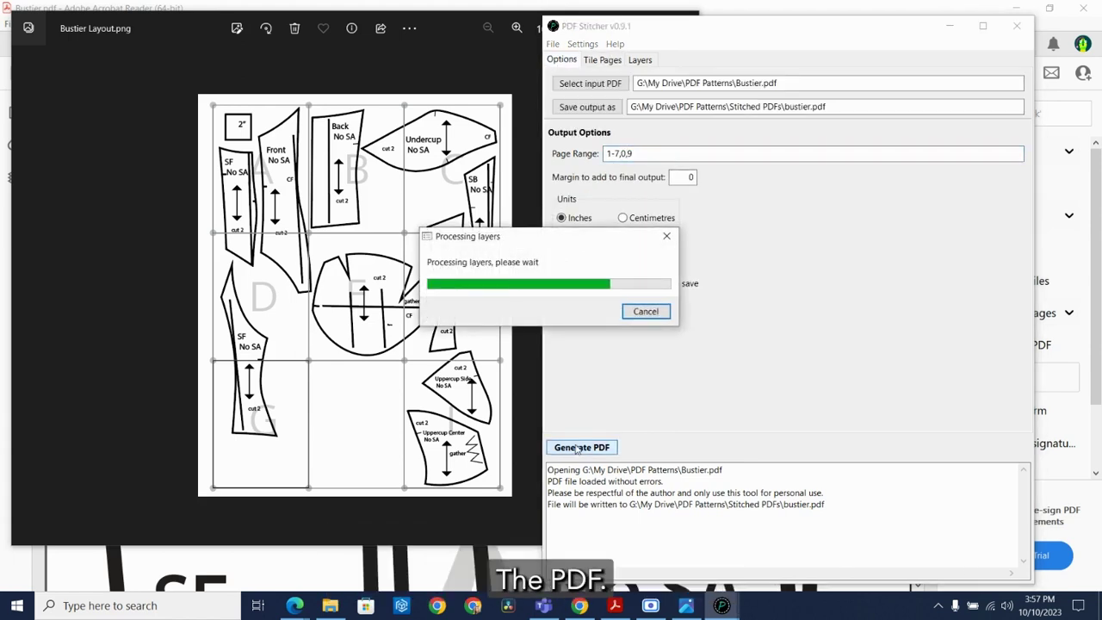
- Open the generated bustier PDF from the Stitched PDFs folder in File Explorer and examine the stitched pattern pieces
click(330, 606)
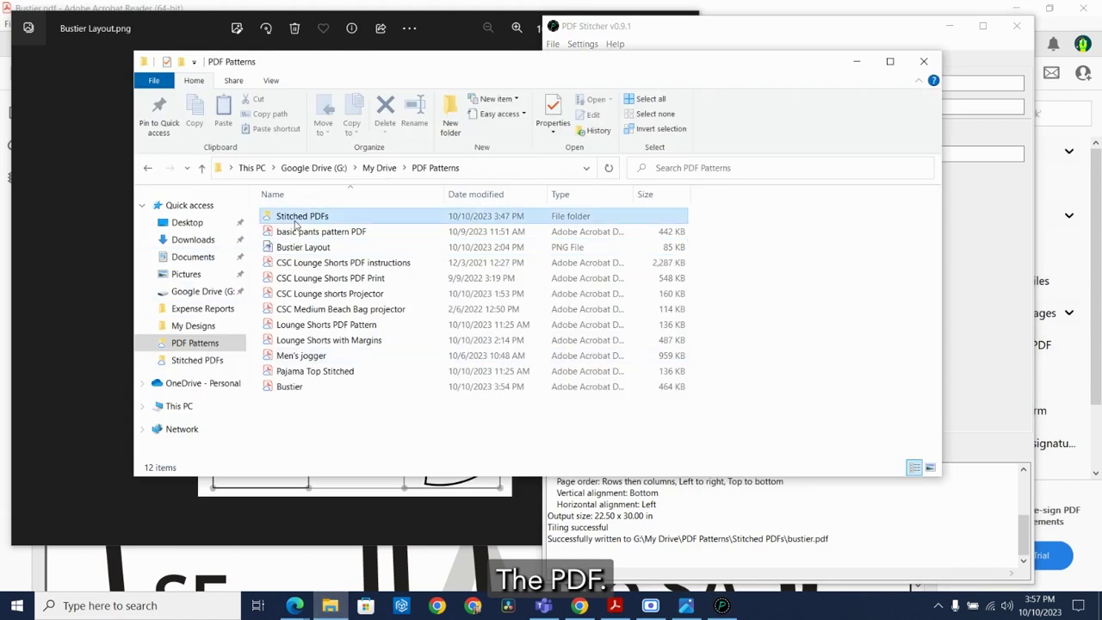
double_click(293, 216)
double_click(293, 233)
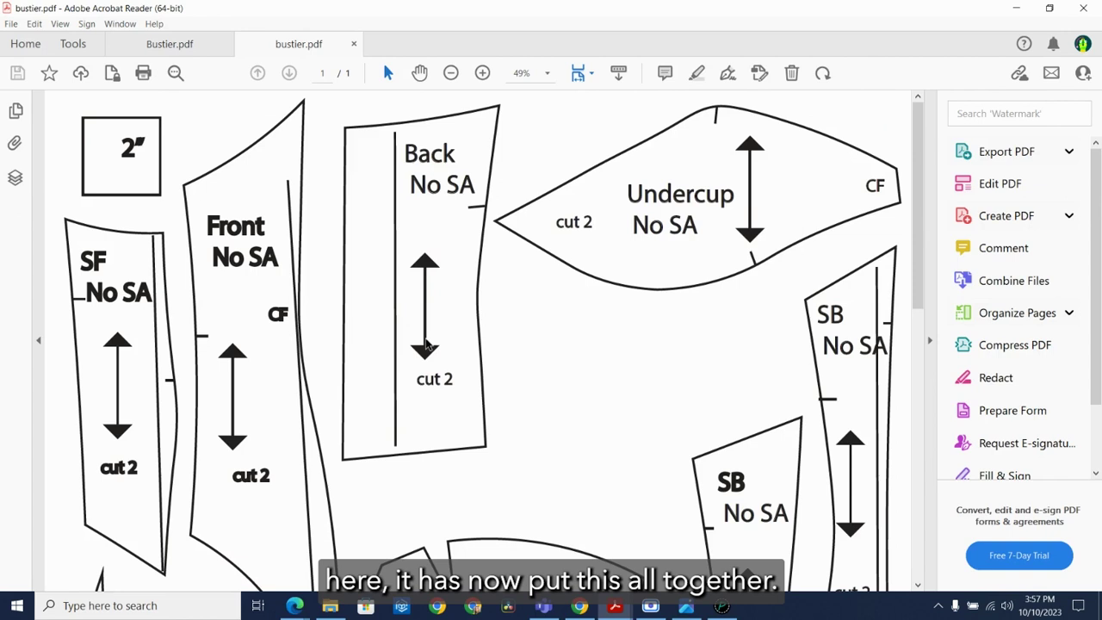
scroll(457, 389, down, 10)
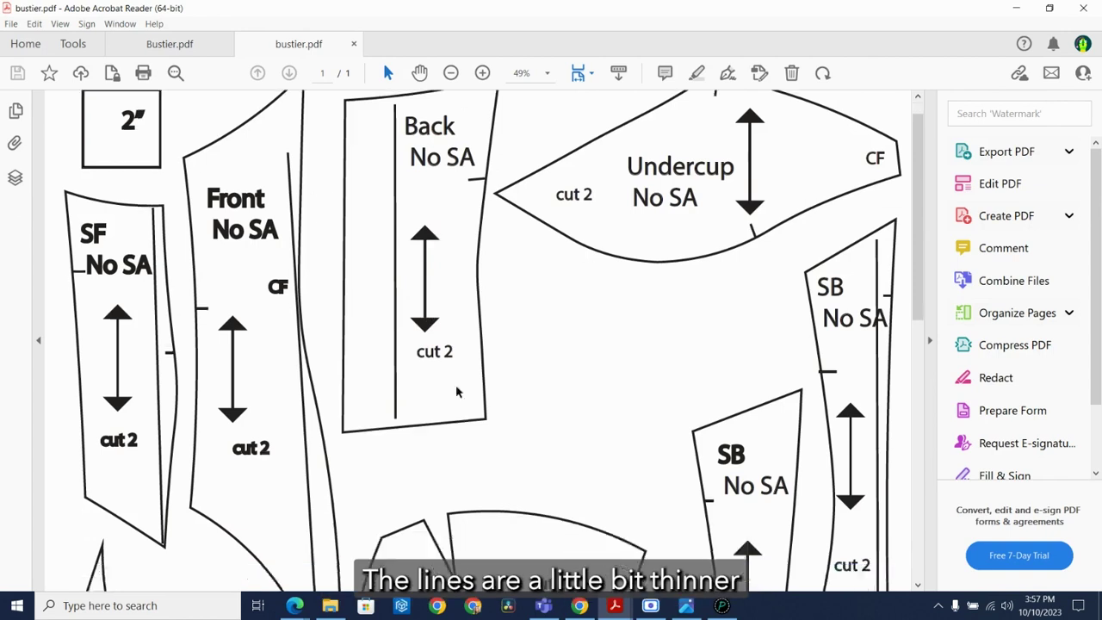
scroll(457, 389, down, 6)
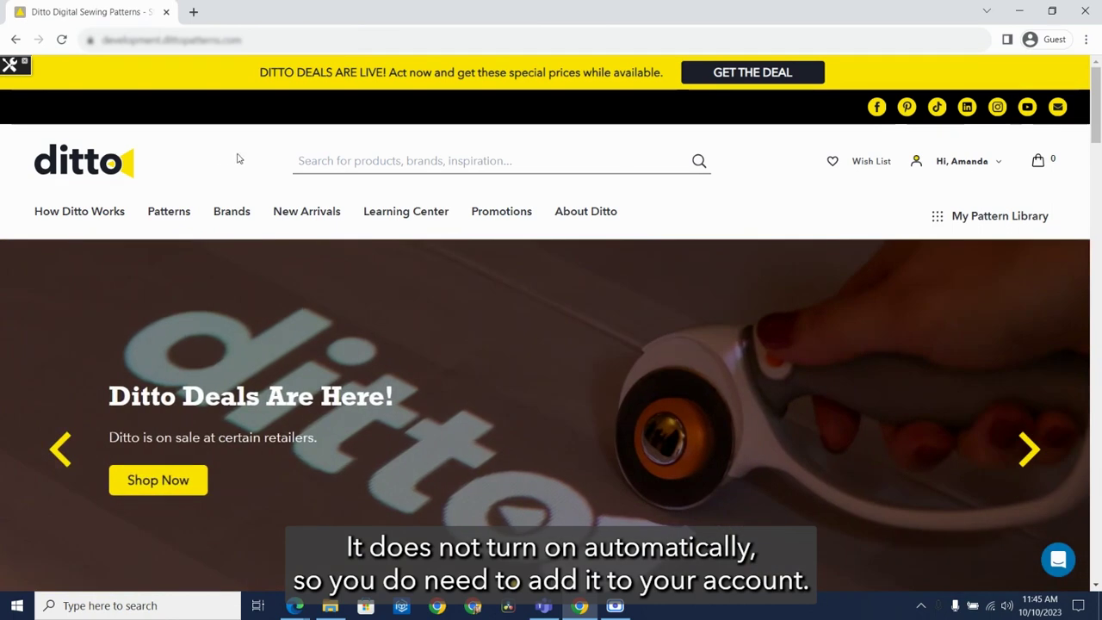
- On the Ditto website, open the Preview Feature page of the account to reach the My Uploads (BYOP) preferences
mouse_move(965, 164)
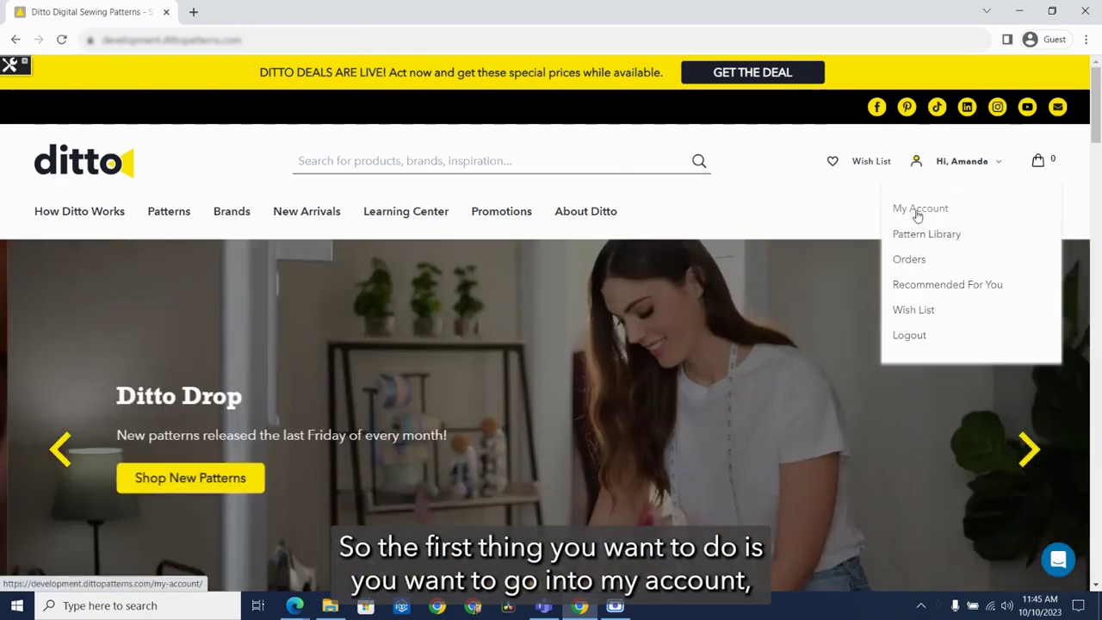
click(918, 216)
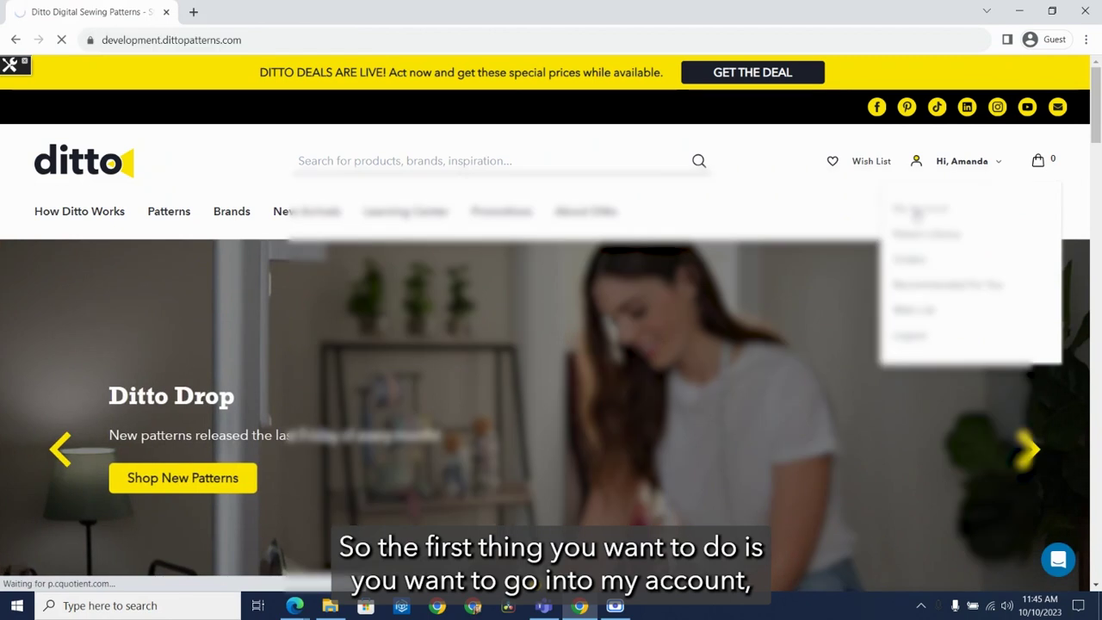
scroll(277, 388, down, 5)
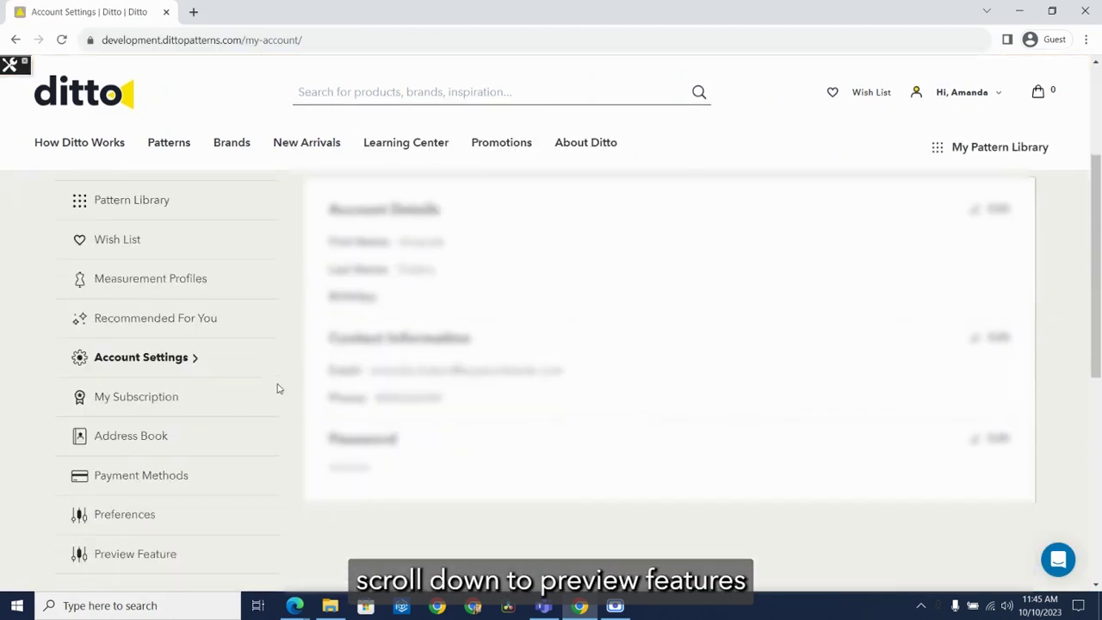
click(135, 409)
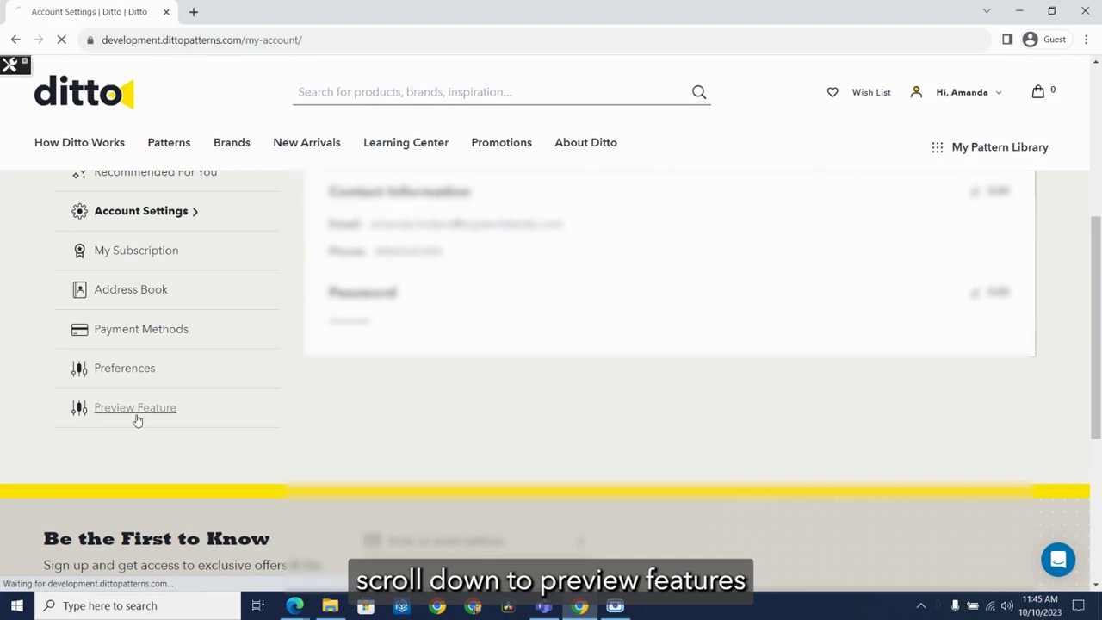
scroll(371, 395, down, 1)
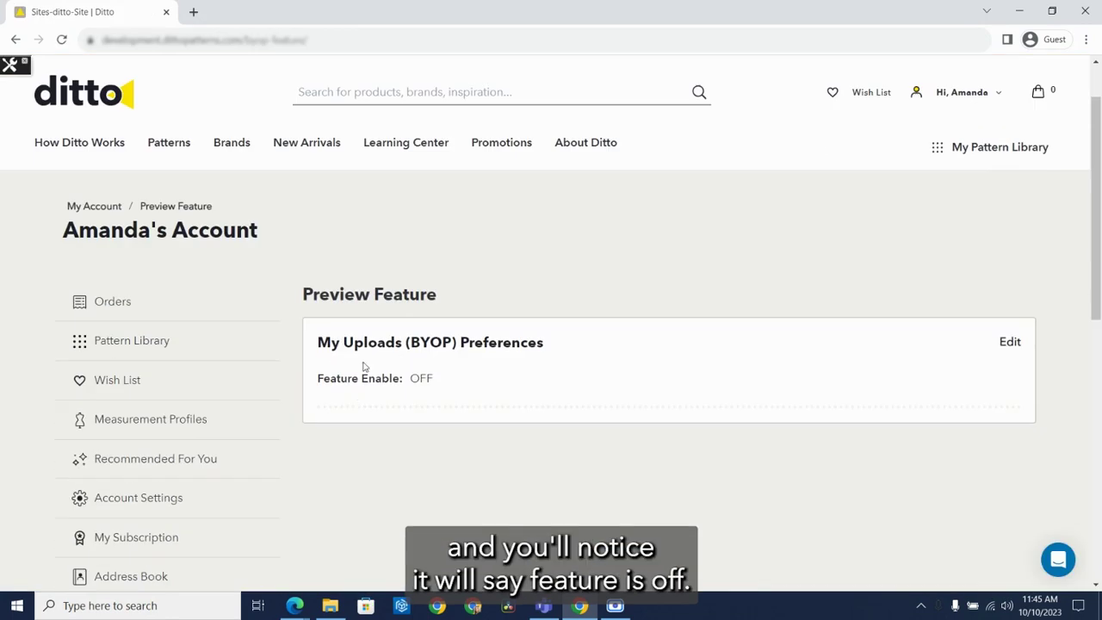
- Turn on the BYOP option in the My Uploads (BYOP) preferences and save the change
click(1008, 346)
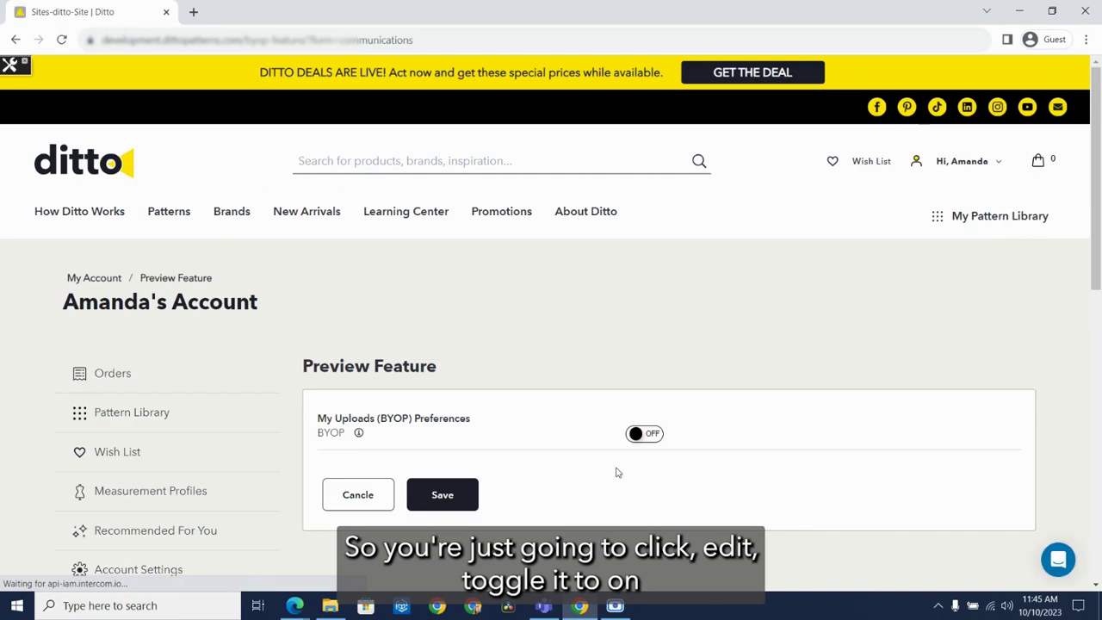
click(634, 436)
click(440, 496)
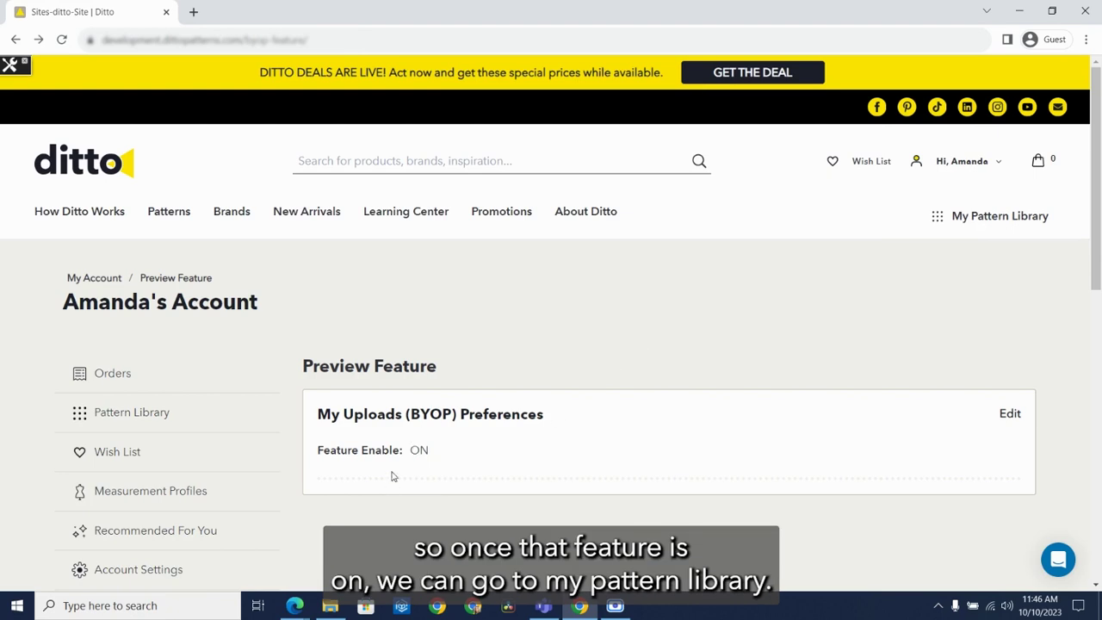
- Open My Uploads in My Pattern Library and review the PDF specifications and existing uploads
click(984, 222)
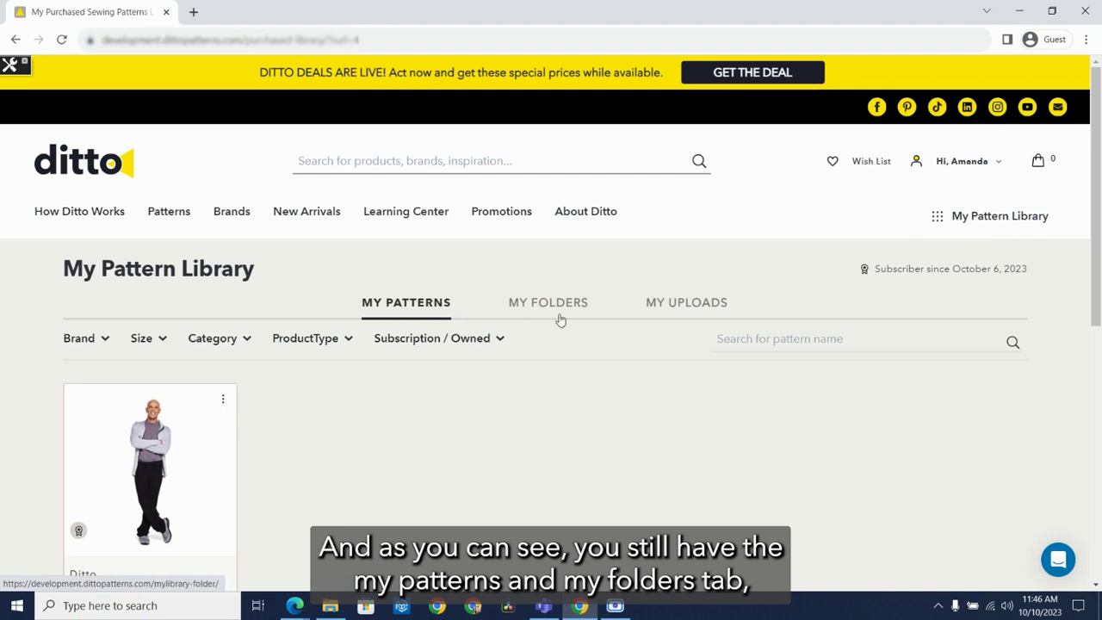
click(678, 308)
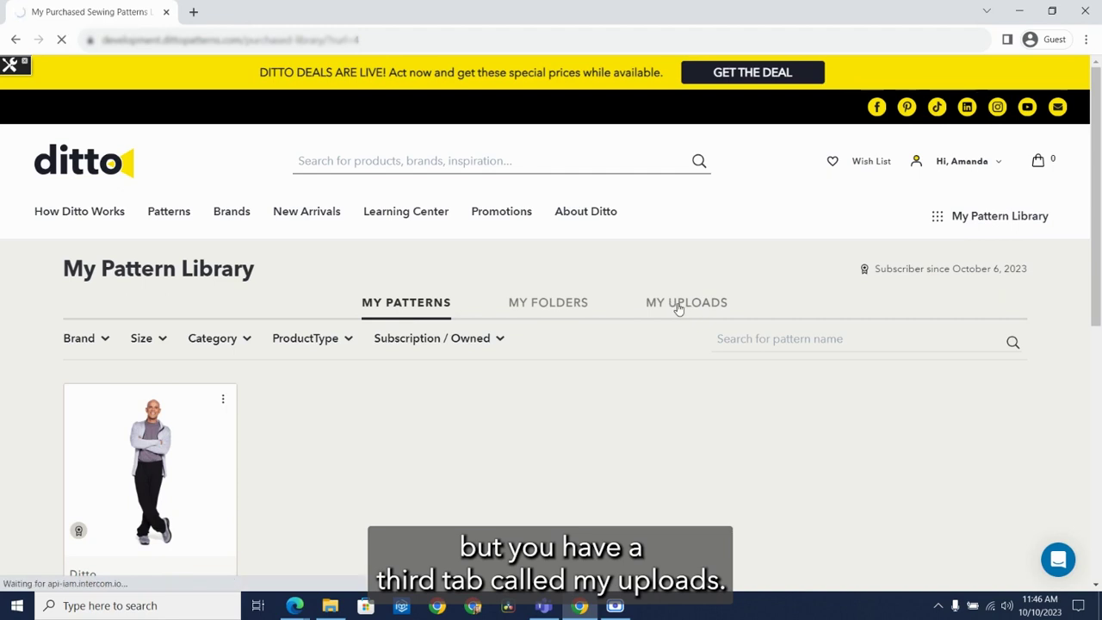
scroll(293, 423, down, 1)
scroll(296, 429, down, 1)
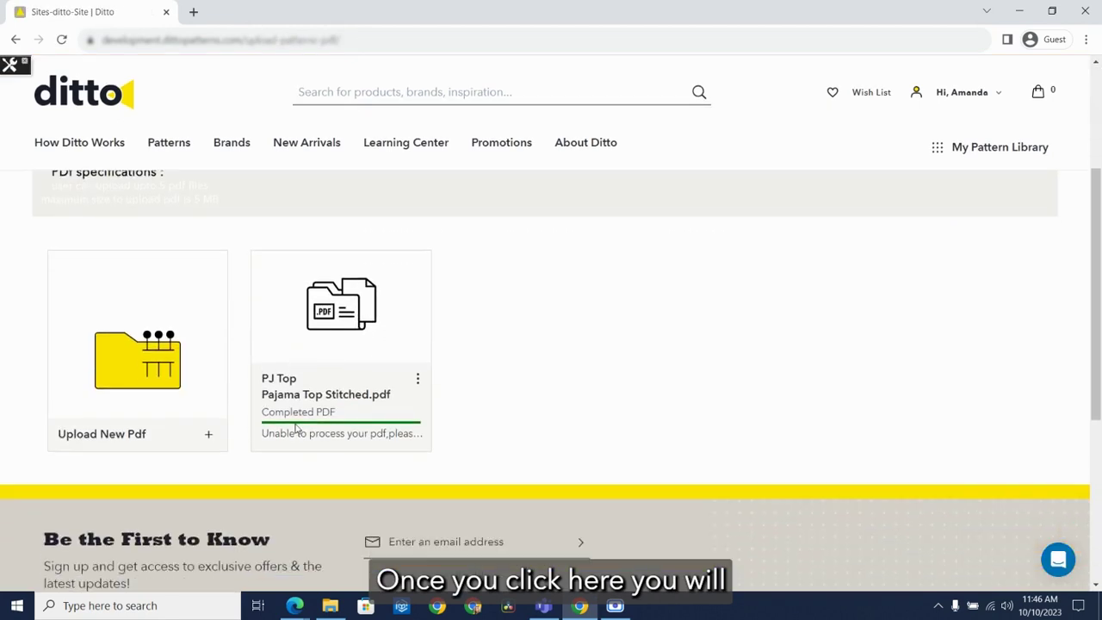
scroll(295, 429, up, 1)
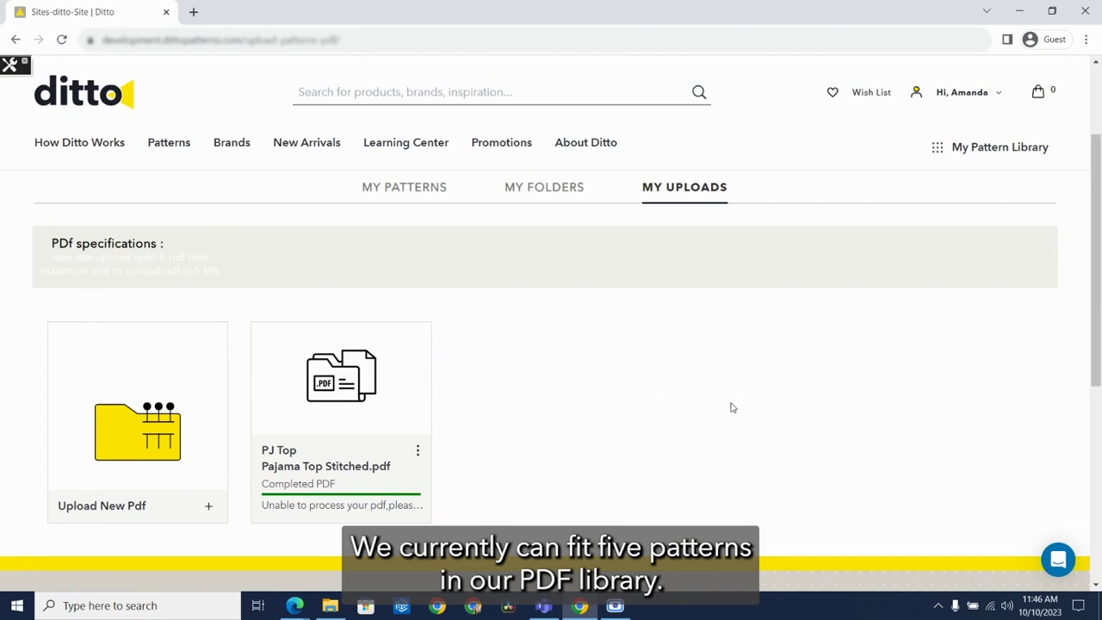
- Upload the Lounge Shorts PDF Pattern file as a new PDF with the pattern name "Lounge Shorts"
click(158, 465)
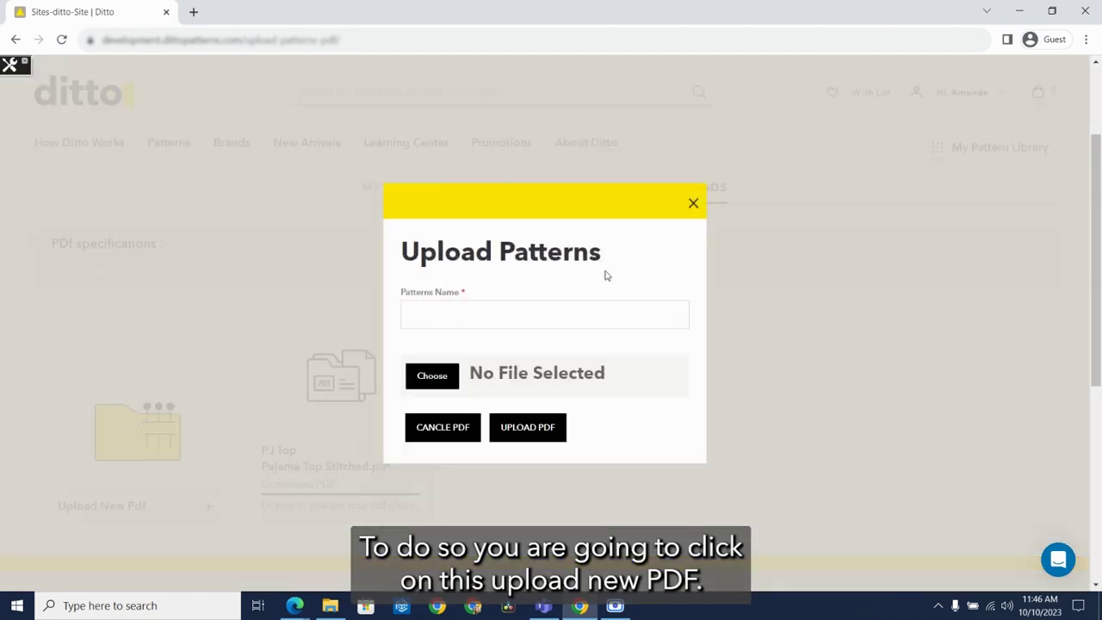
click(454, 308)
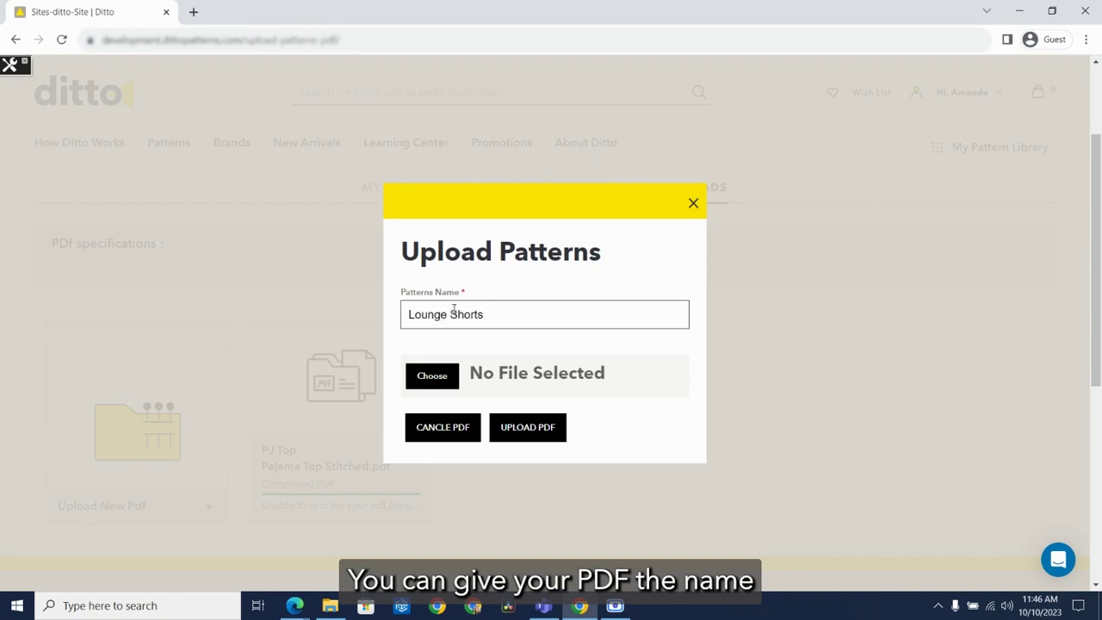
click(425, 382)
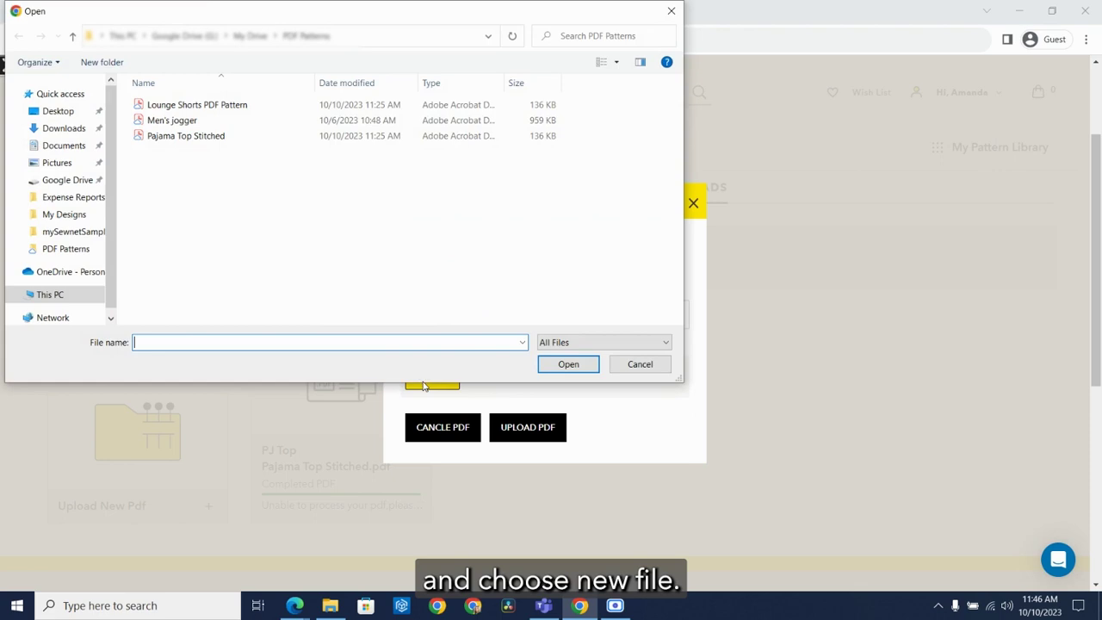
click(206, 106)
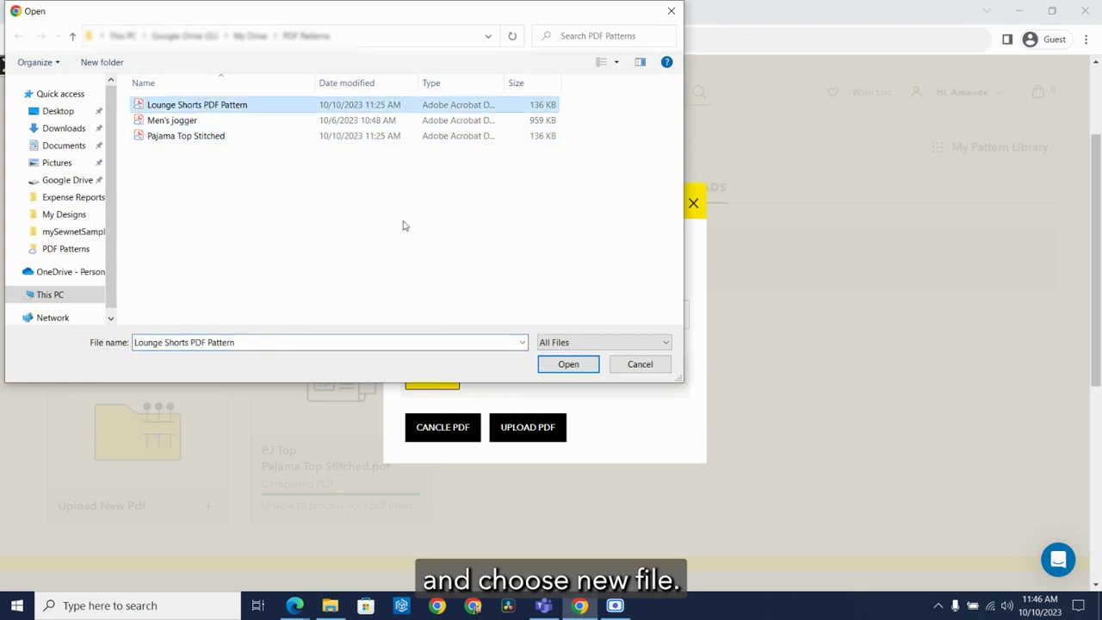
click(568, 364)
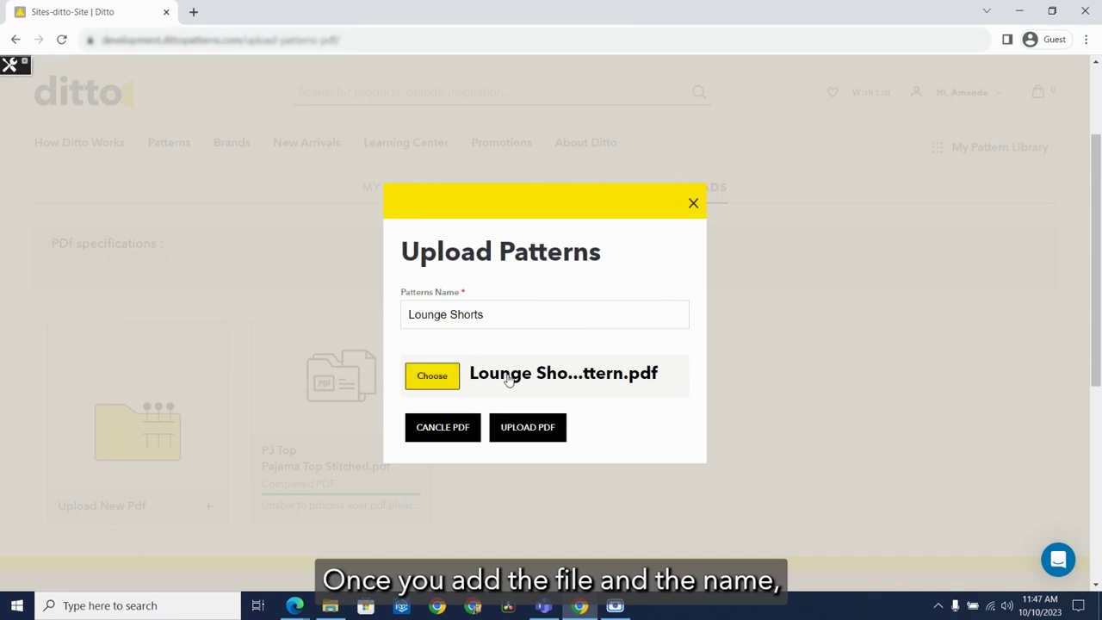
click(522, 433)
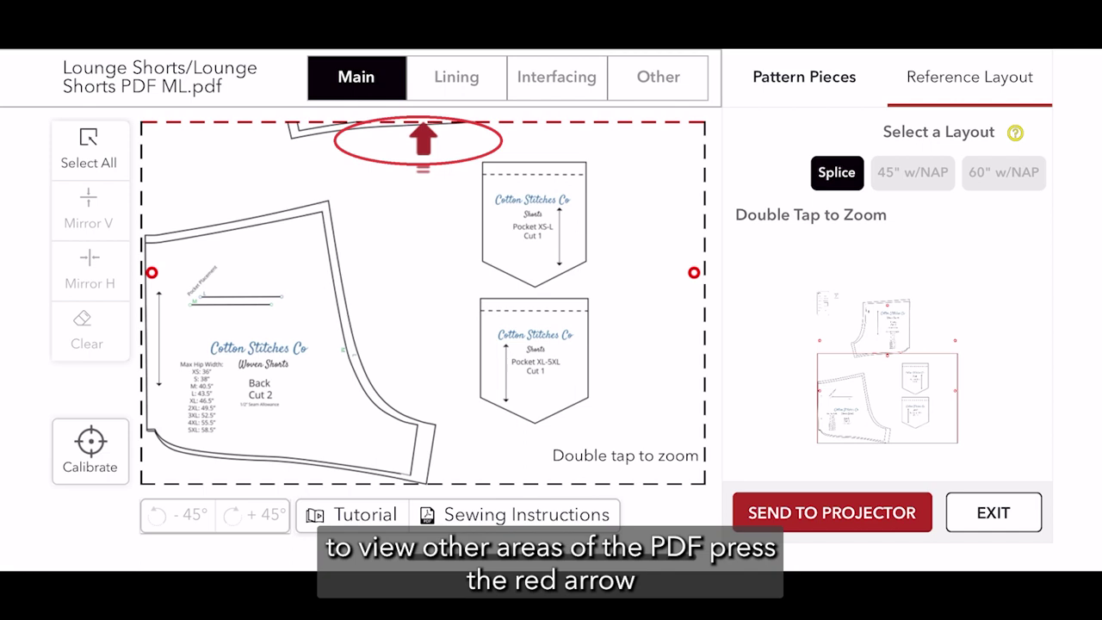
- In the Ditto projection app, shift the Lounge Shorts projection area up to the front shorts piece and send it to the projector
click(422, 140)
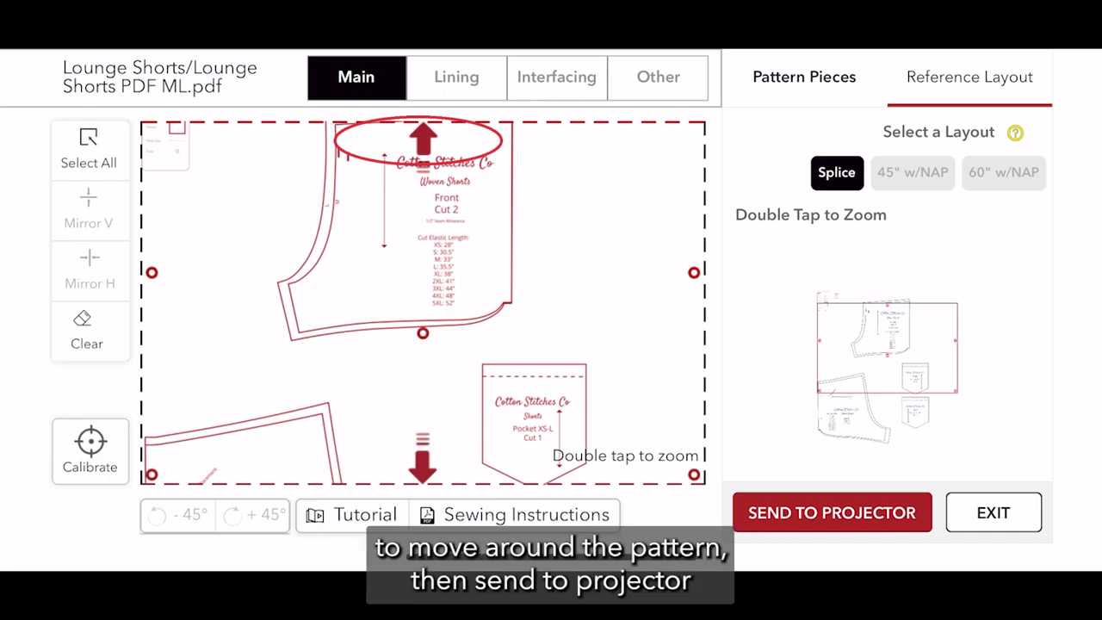
click(832, 512)
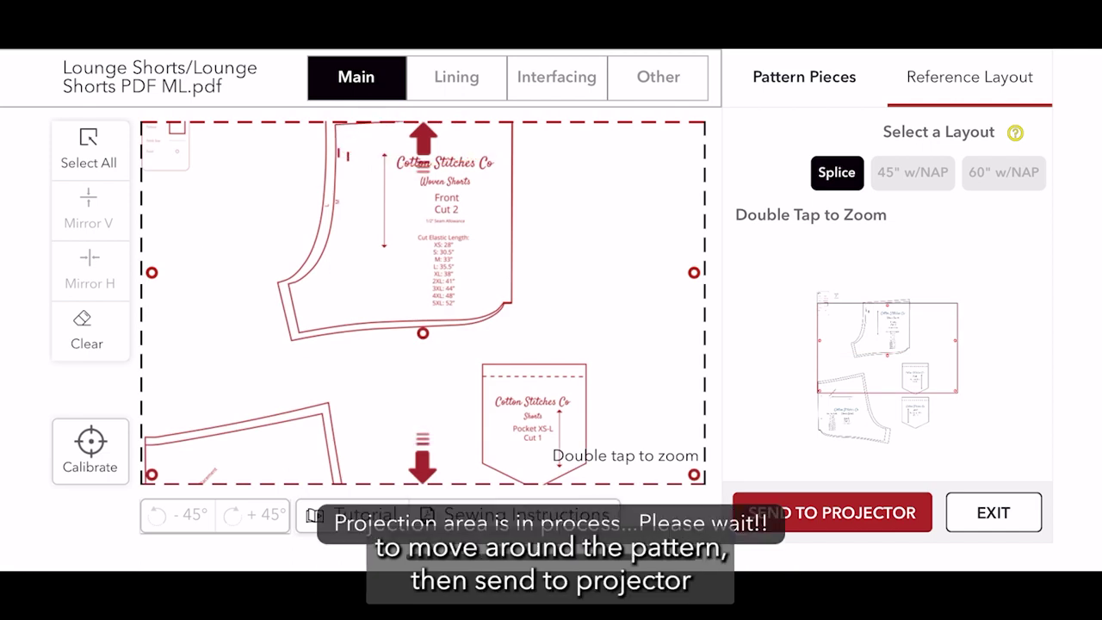